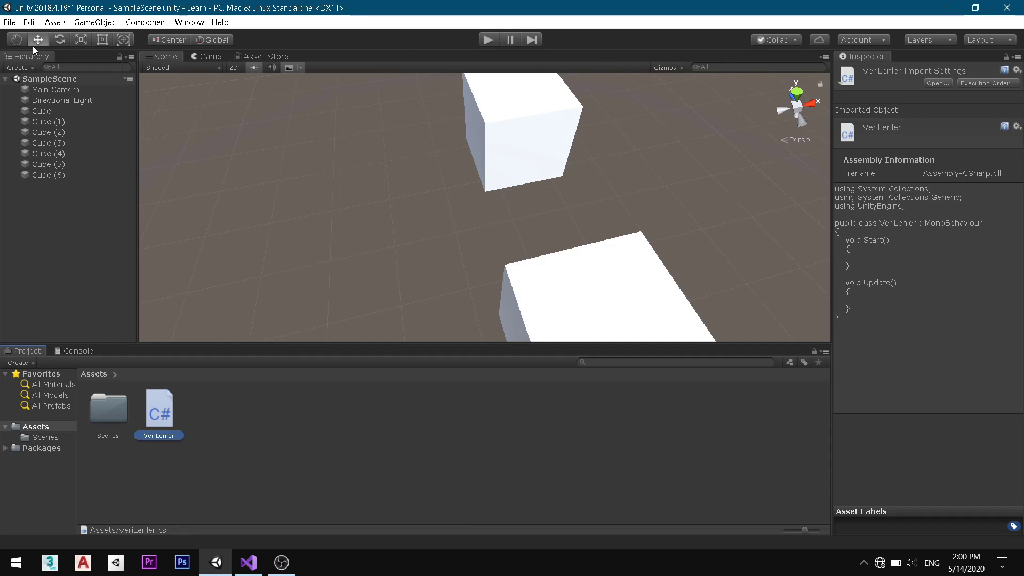
Step: Select the Cube and drag its Inspector Position X value lower to shift it left
click(56, 114)
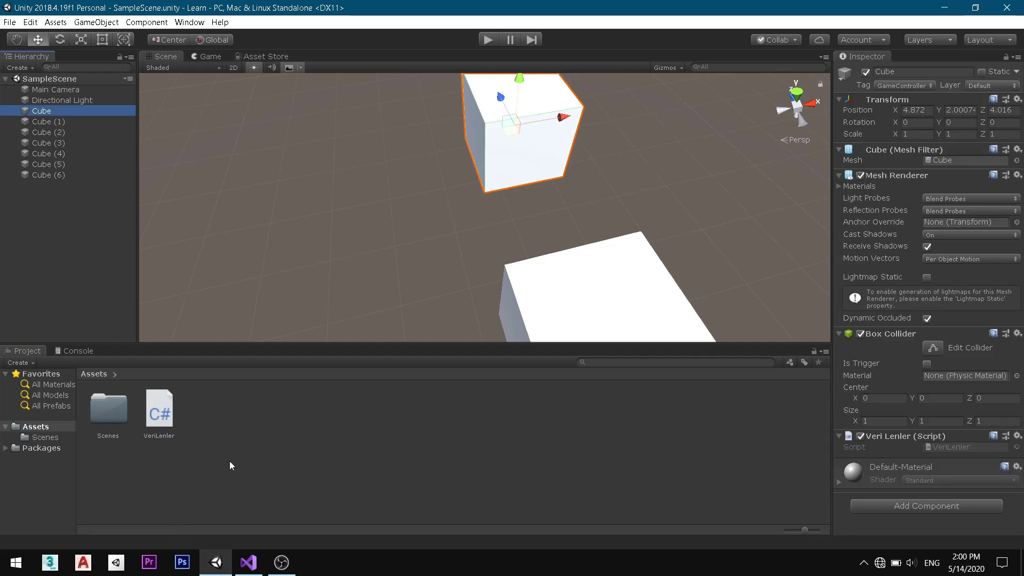
click(250, 444)
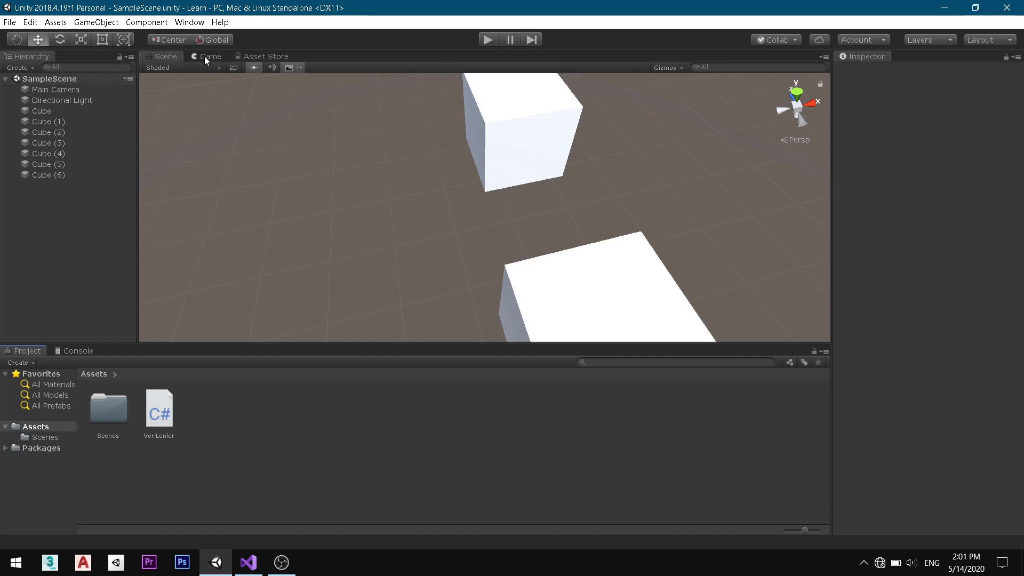
click(73, 111)
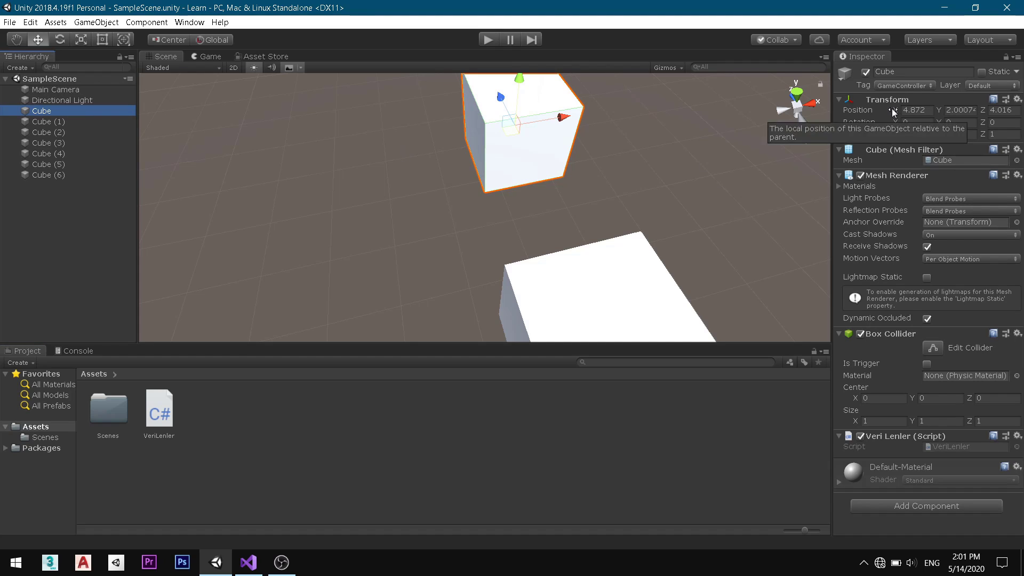
mouse_move(894, 110)
mouse_down()
mouse_move(825, 111)
mouse_move(827, 123)
mouse_up()
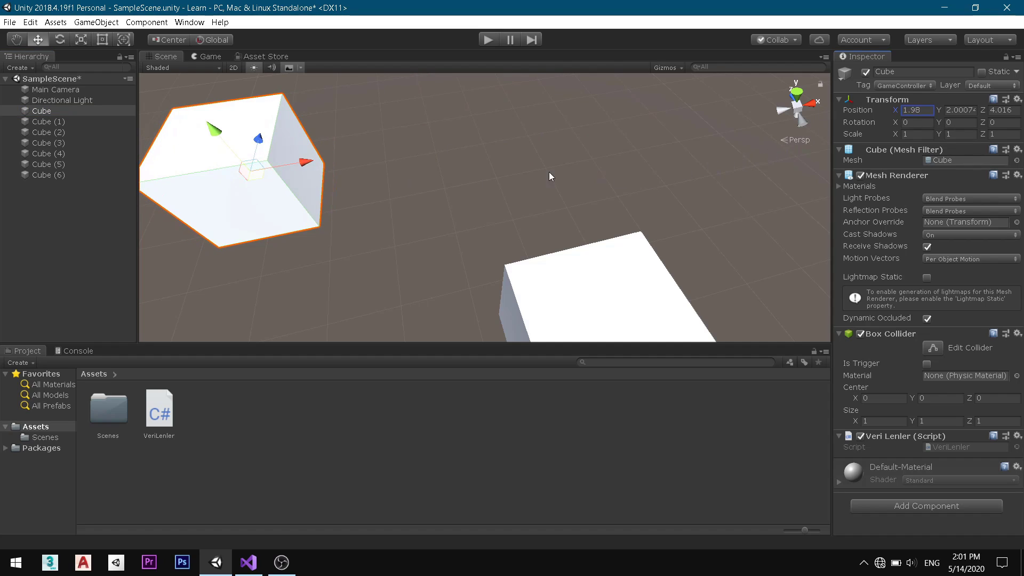
Step: Reselect the Cube and drag its move gizmo until Position X reads 2.15
click(372, 242)
click(310, 208)
click(419, 239)
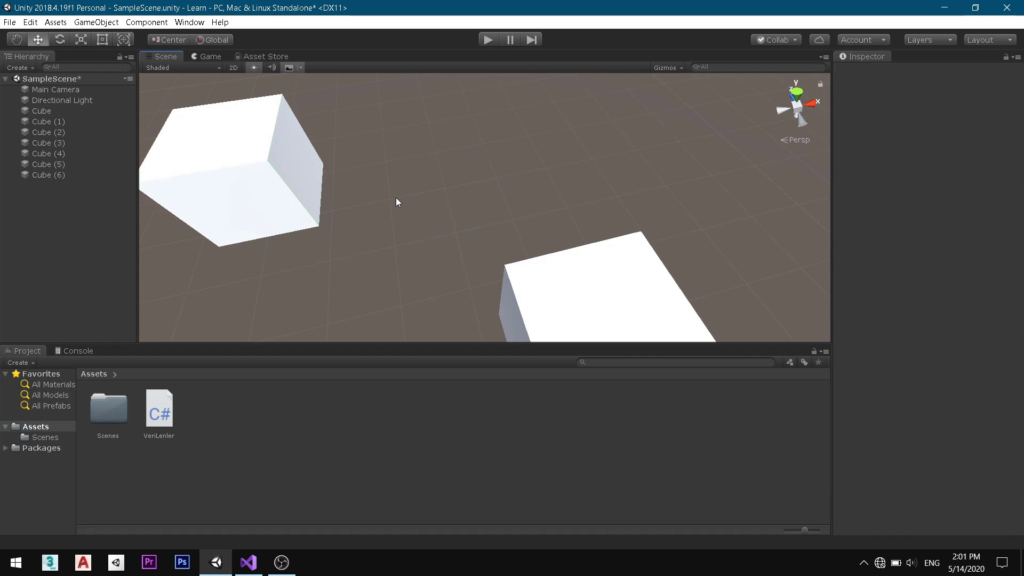
click(282, 170)
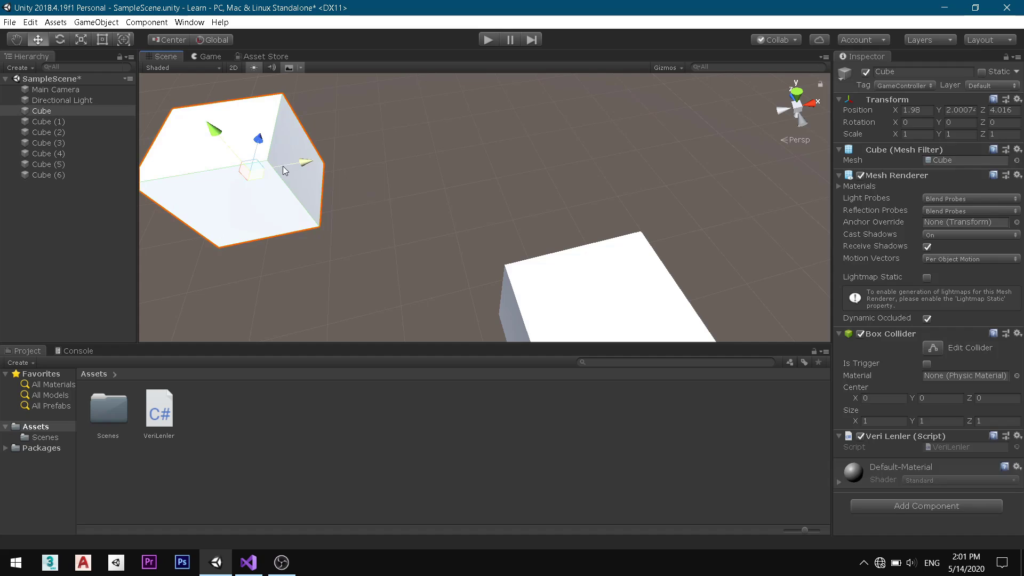
click(515, 163)
click(295, 194)
click(500, 179)
click(280, 161)
mouse_move(305, 162)
mouse_down()
mouse_move(522, 132)
mouse_move(328, 130)
mouse_up()
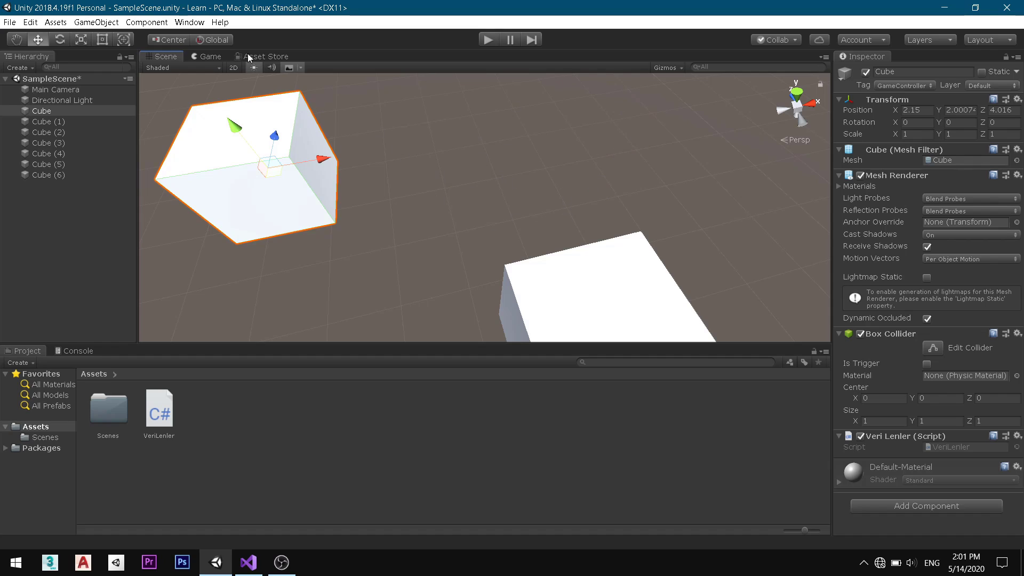
Step: Switch between the Game and Scene views to check the camera's framing
click(223, 57)
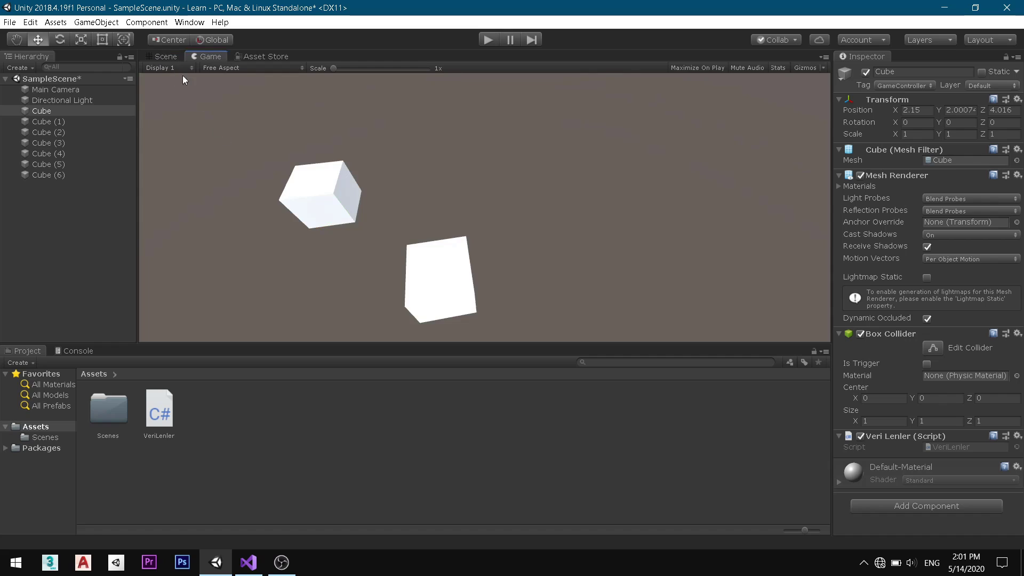
click(166, 57)
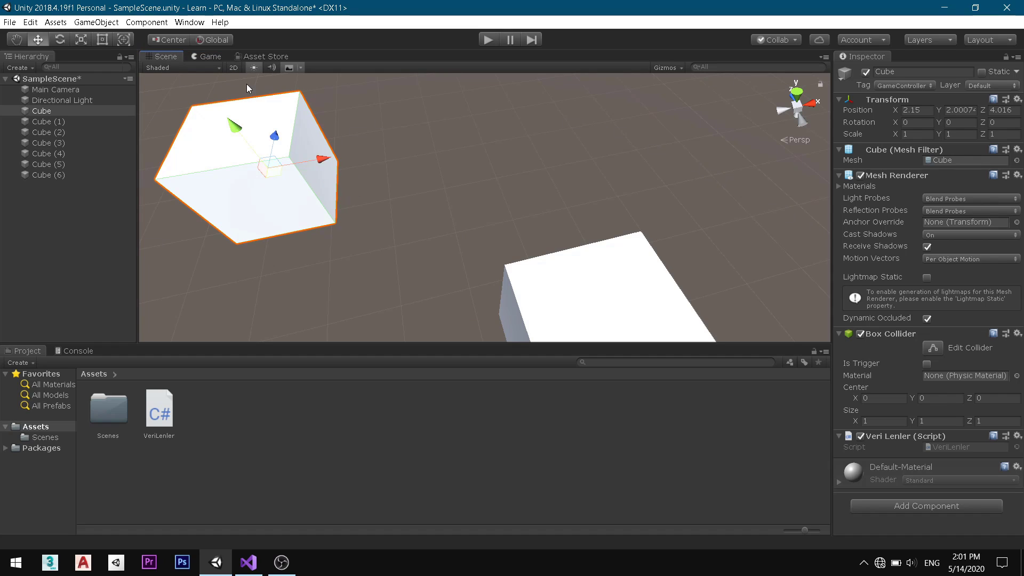
click(211, 56)
click(168, 57)
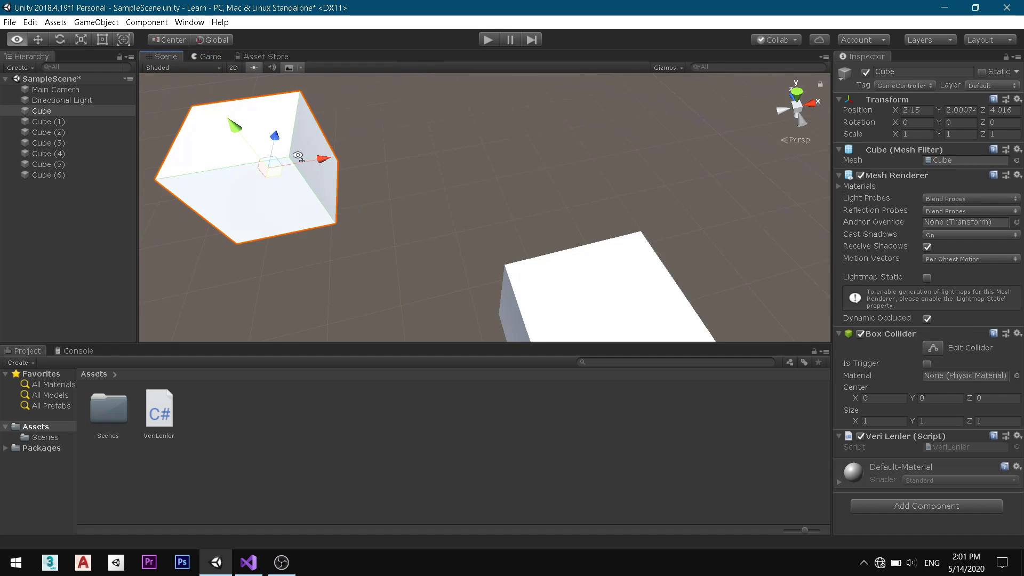
Step: Align the Main Camera to a downward view of the cubes (X rotation 55.07) and save the scene
double_click(110, 91)
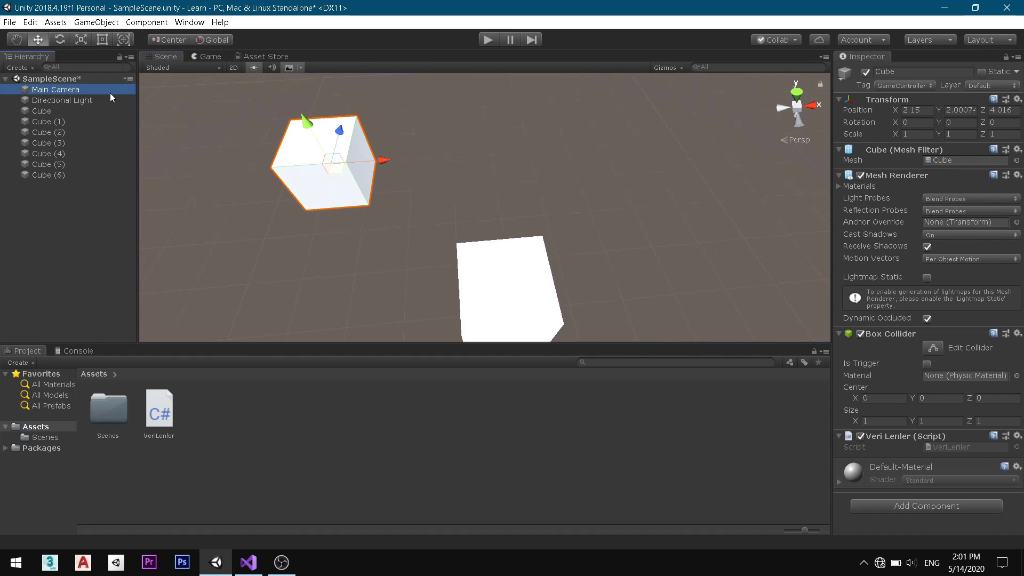
mouse_move(298, 160)
alt+mouse_down()
mouse_move(340, 158)
mouse_move(336, 139)
alt+mouse_up()
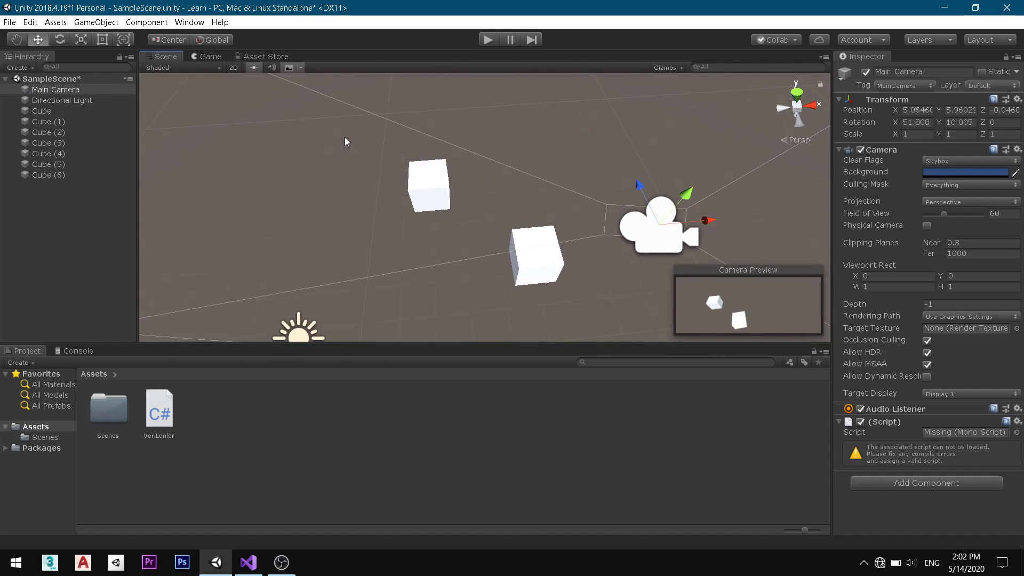
key(ctrl+shift+f)
key(ctrl+s)
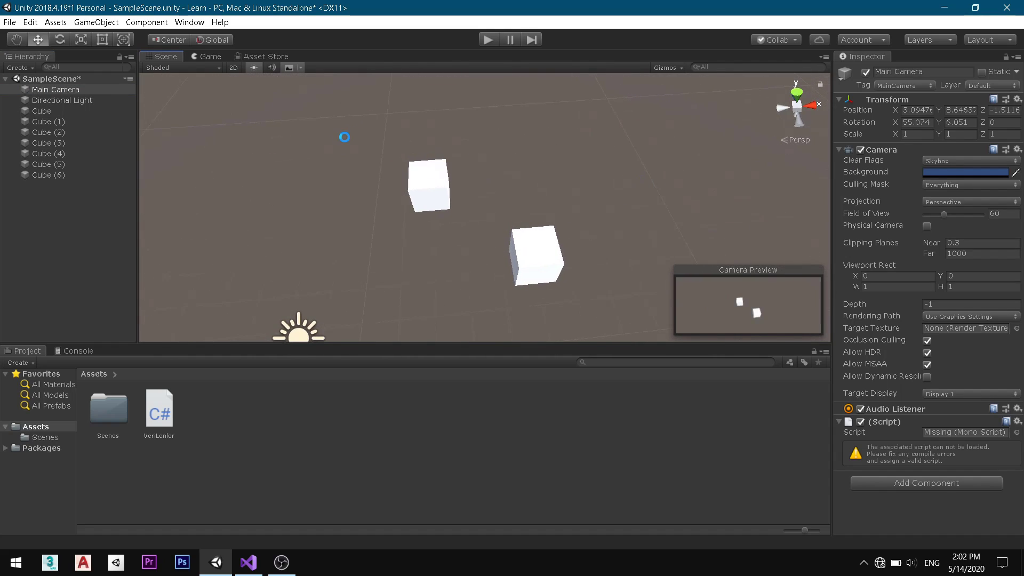
Step: Add float h = Input.GetAxis("Horizontal"); inside Update in VeriLenler.cs
click(254, 562)
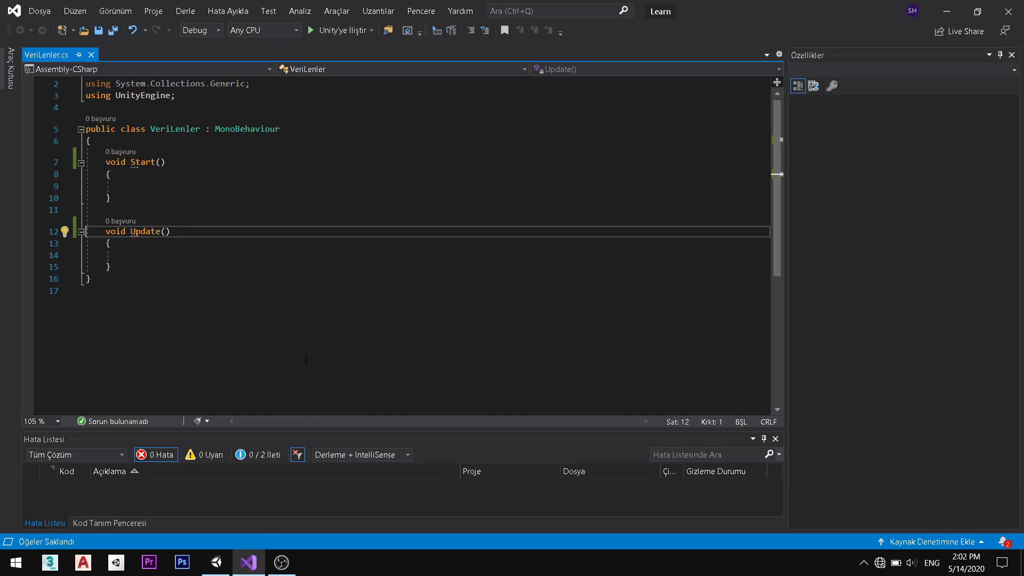
ctrl+scroll(258, 222, up, 2)
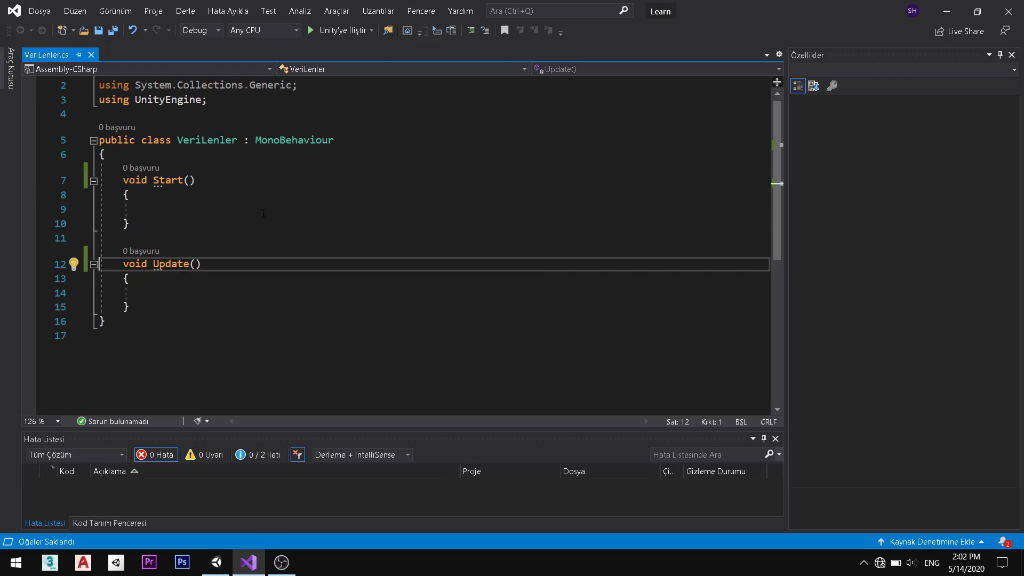
ctrl+scroll(264, 223, up, 1)
ctrl+scroll(272, 223, up, 1)
ctrl+scroll(281, 224, up, 1)
ctrl+scroll(281, 223, down, 2)
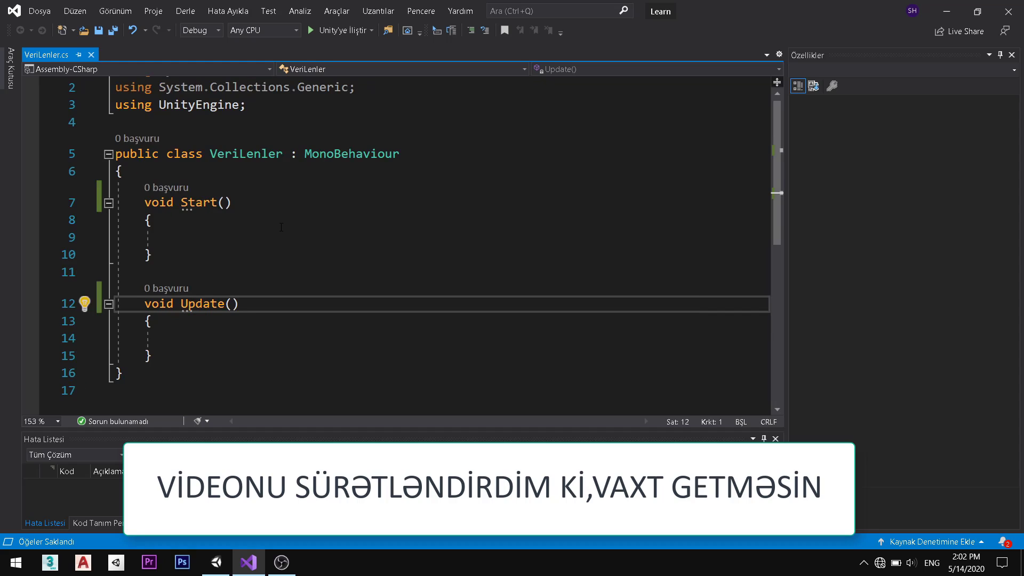
ctrl+scroll(281, 223, down, 1)
ctrl+scroll(282, 223, down, 1)
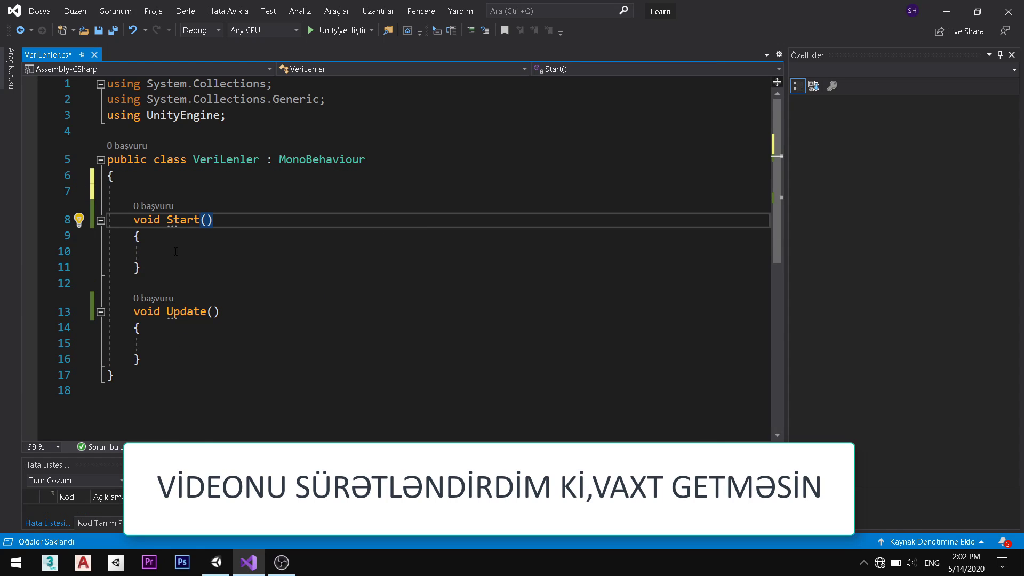
click(154, 343)
text(flo)
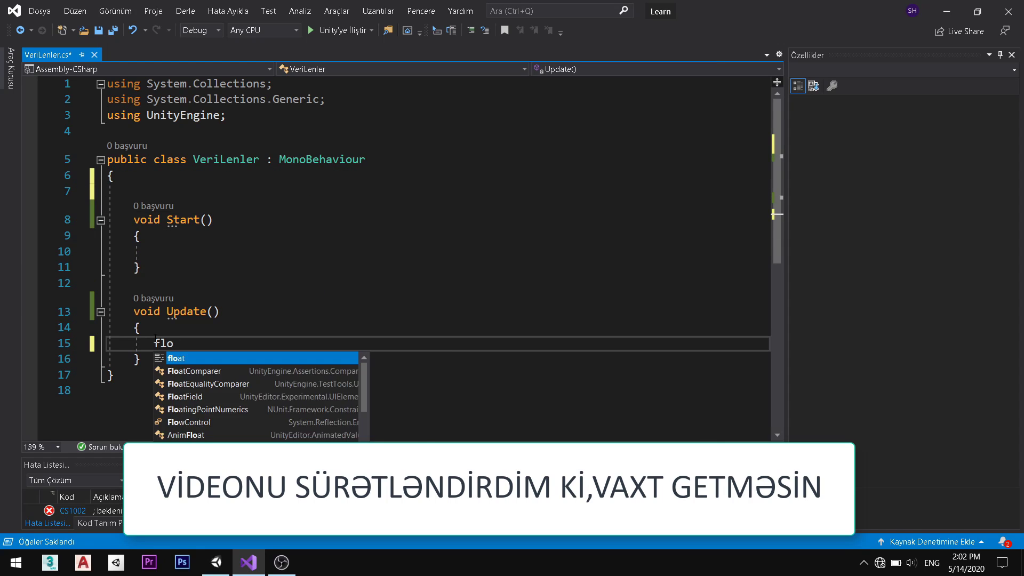
text(at h = Input.GetAxis("Horizo)
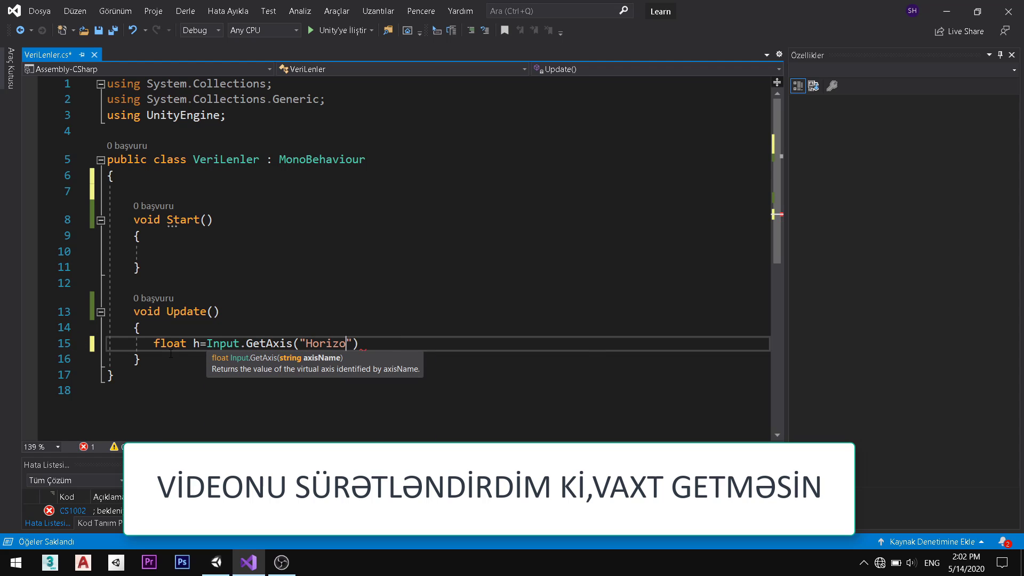
text(ntal")+;)
key(Left)
text(+)
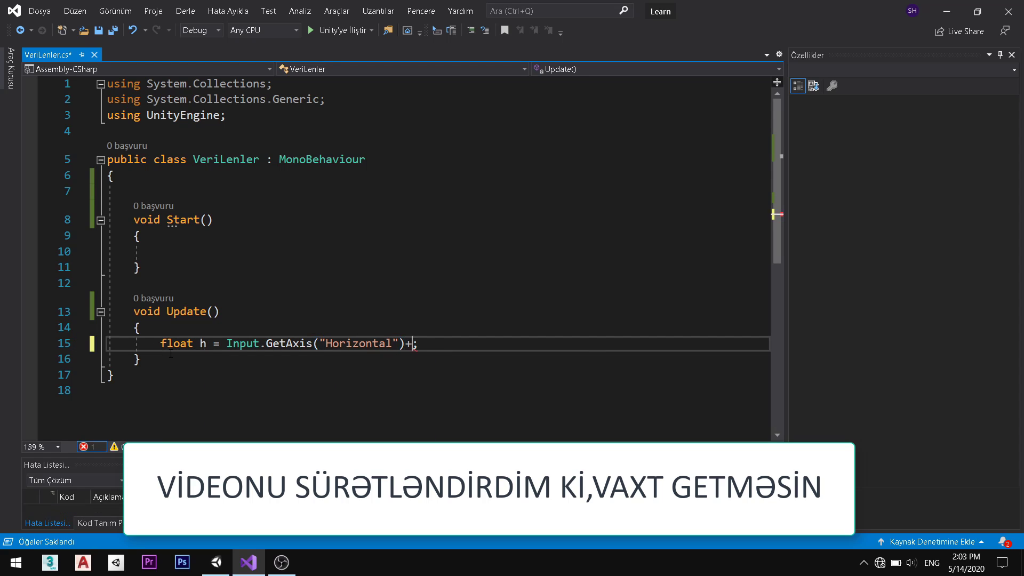
key(BackSpace)
Step: Add float v = Input.GetAxis("Vertical"); and transform.Translate(h*2,0,v*2);, then save the script
click(539, 344)
key(Return)
text(flo)
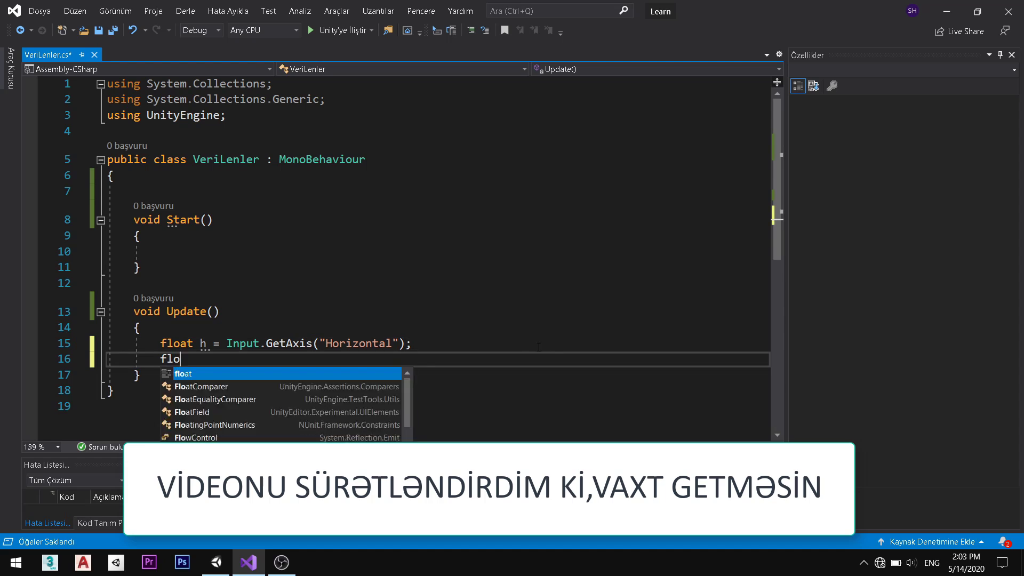
text(at v = Input.GetAxis("Vertical");)
key(Return)
text(tr)
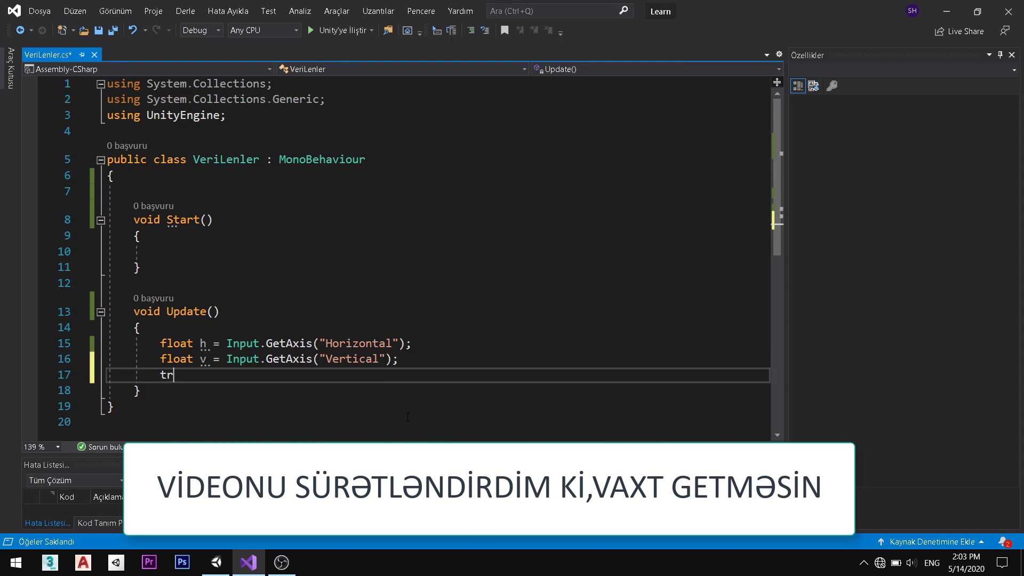
text(ansform.Translate(h*2,)
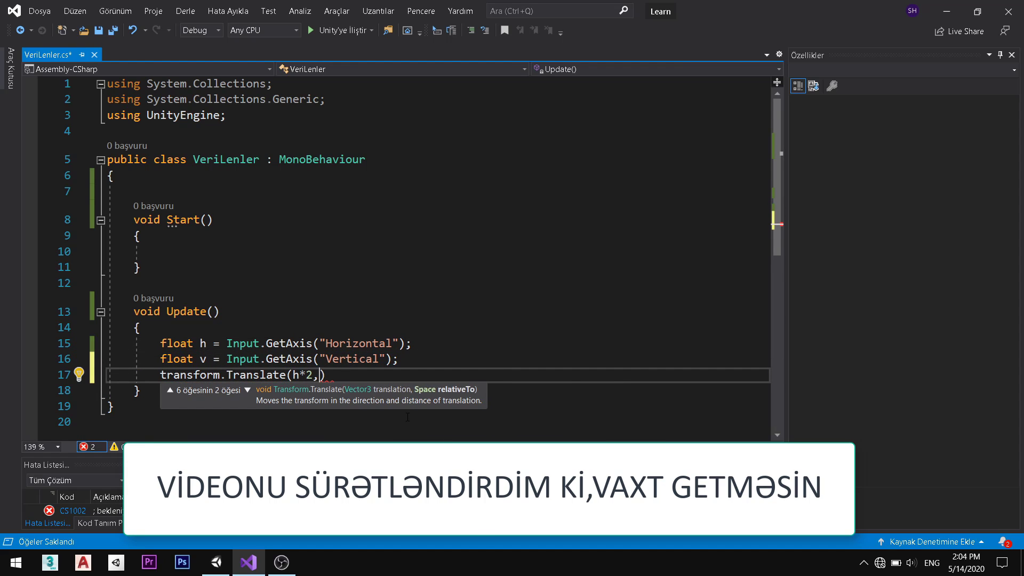
text(v*2,)
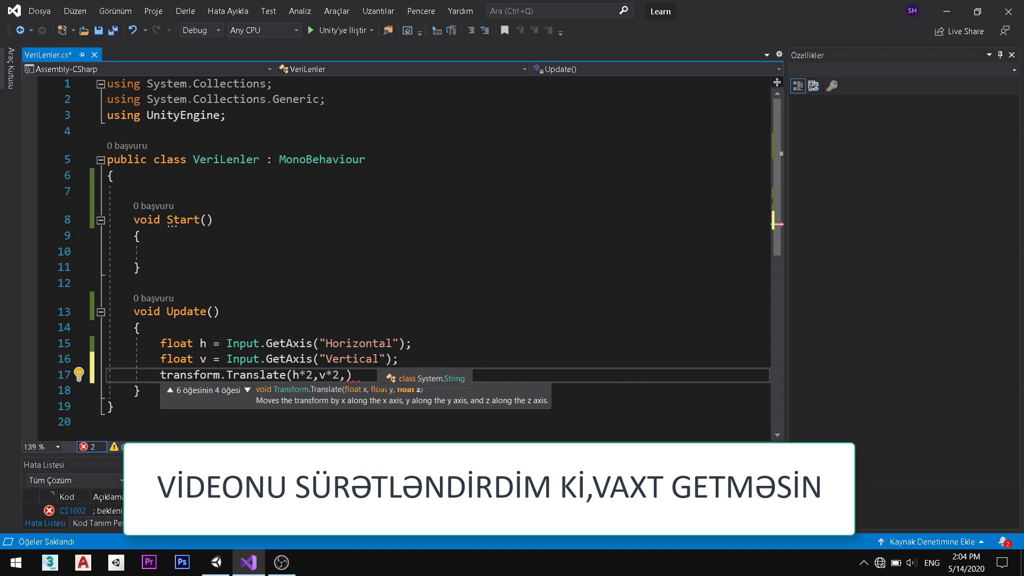
text(0);)
key(Left)
key(Left)
key(Left)
key(BackSpace)
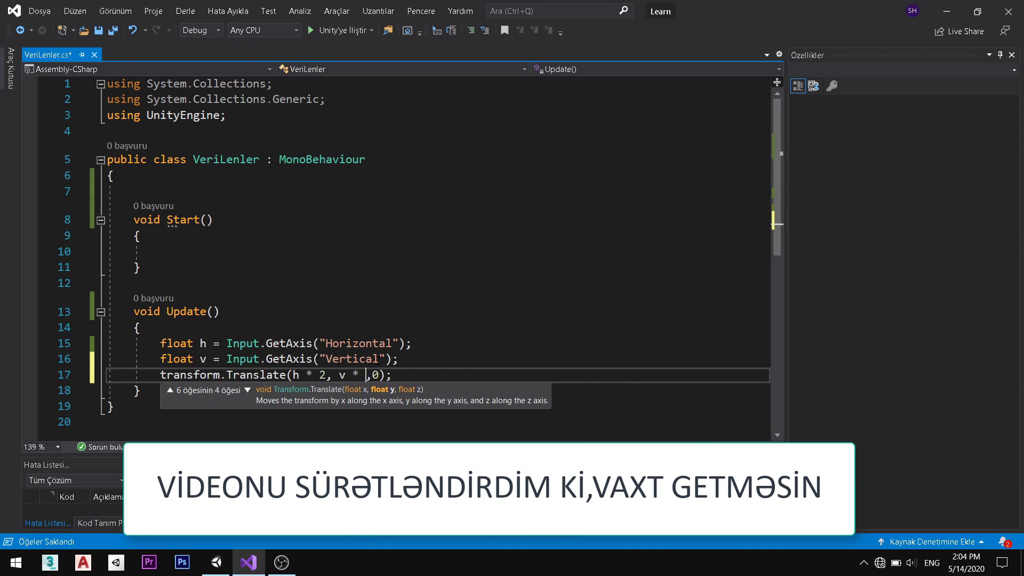
key(BackSpace)
key(BackSpace)
key(BackSpace)
key(Right)
key(Right)
text(,v*2)
key(Down)
key(ctrl+s)
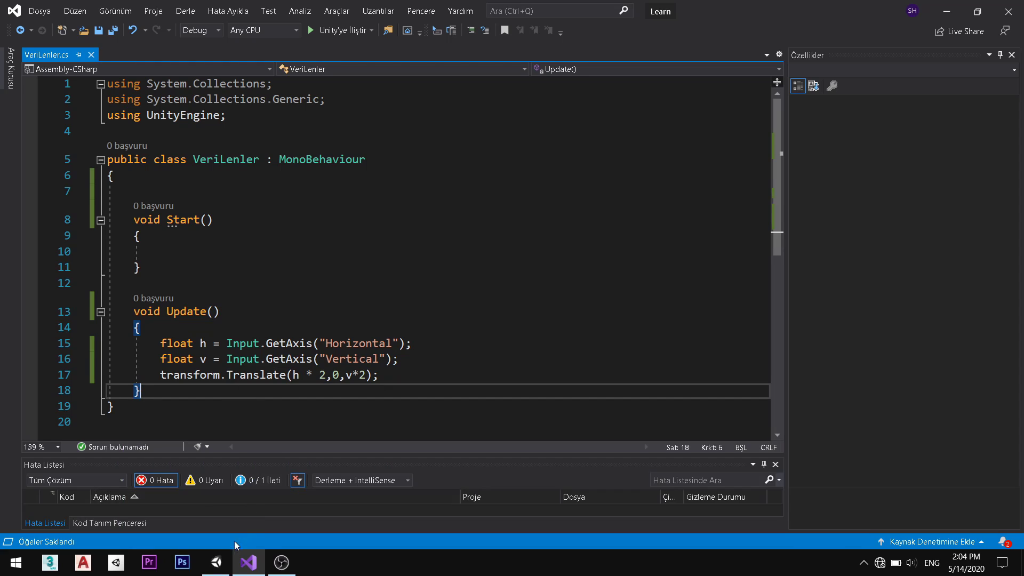
mouse_move(248, 561)
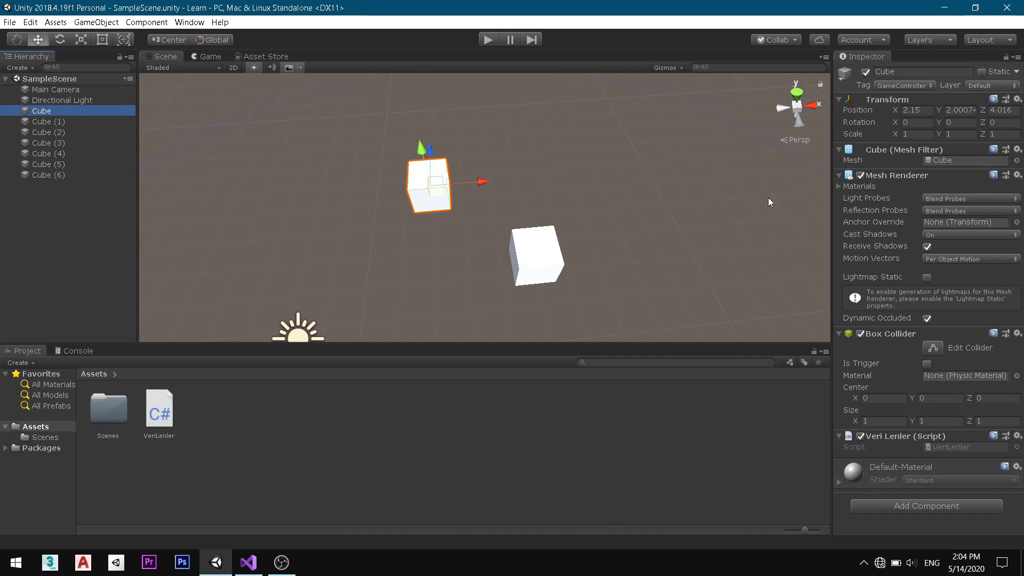
Step: Run Play mode, move the Cube with the Right, Left and Up arrow keys, then stop
click(488, 39)
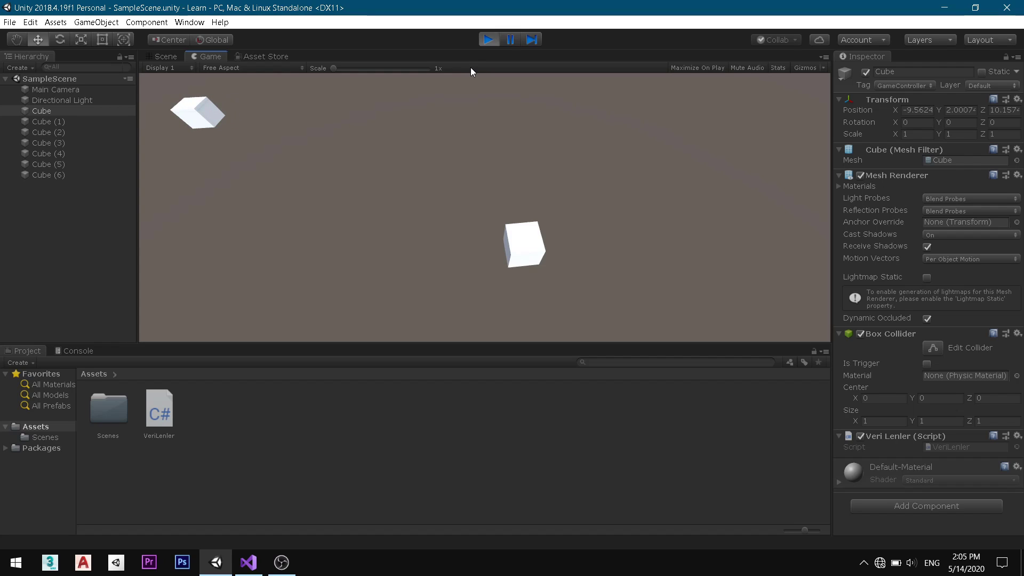
key(ctrl+p)
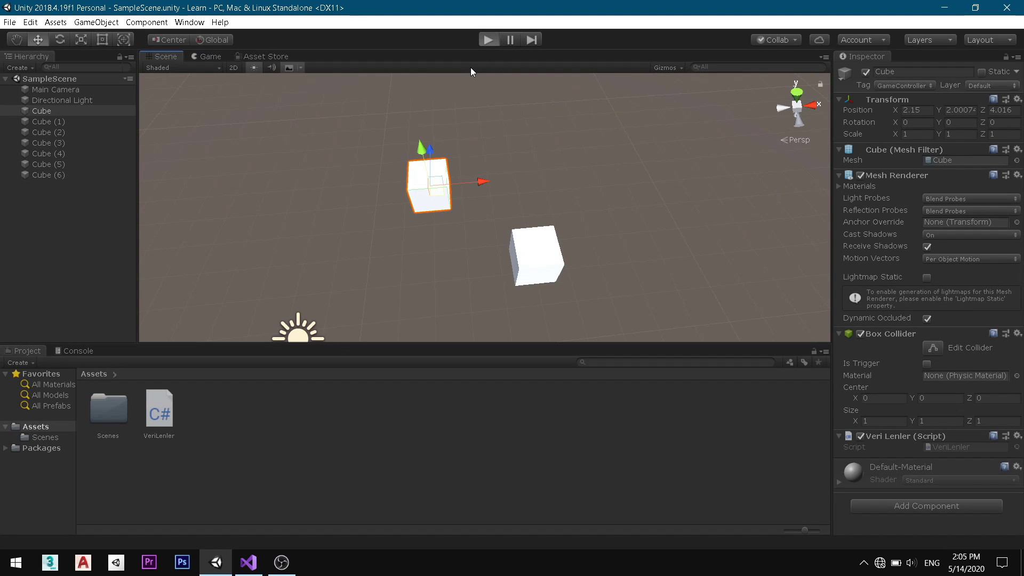
key(ctrl+p)
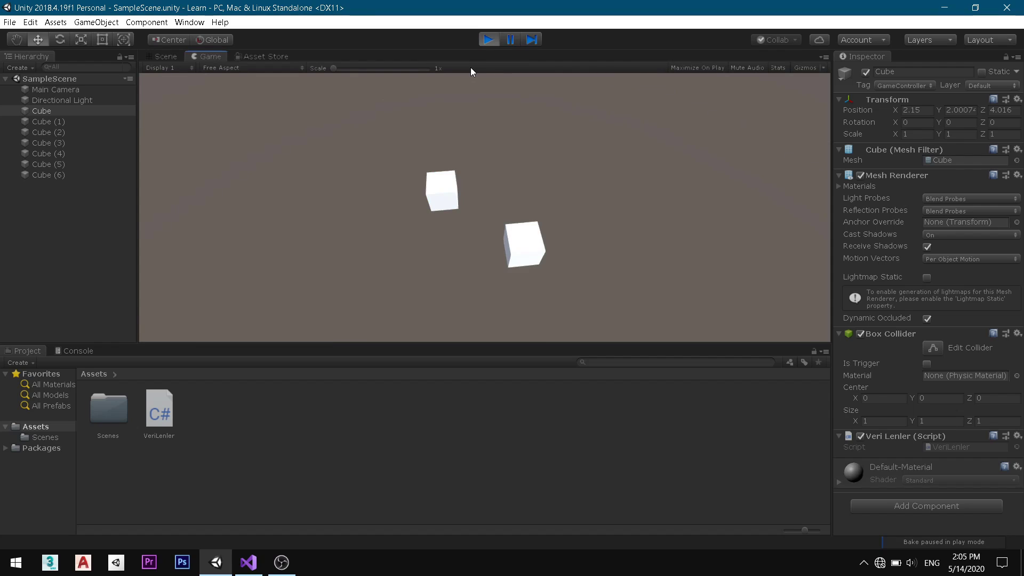
key(Right)
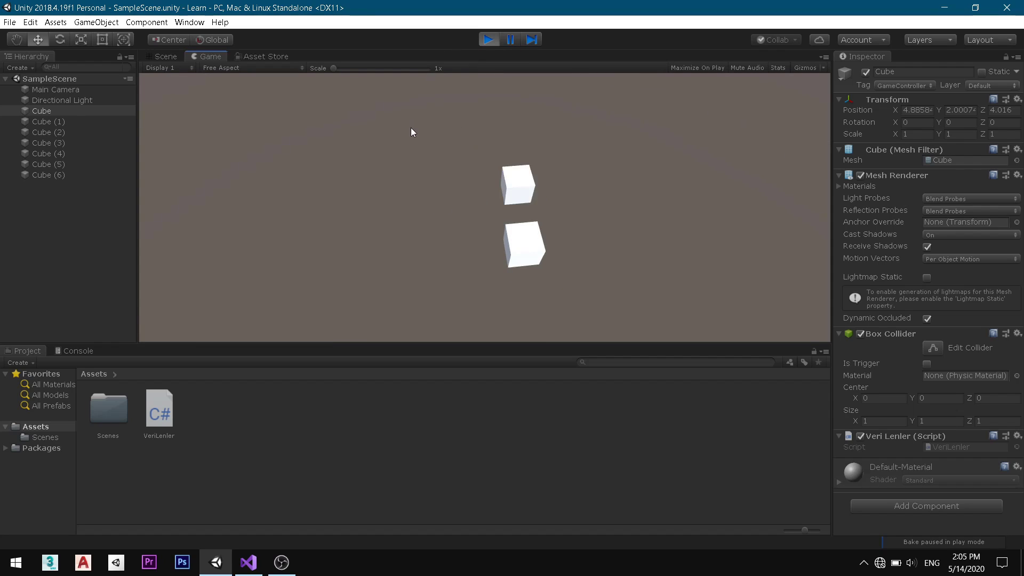
key(Left)
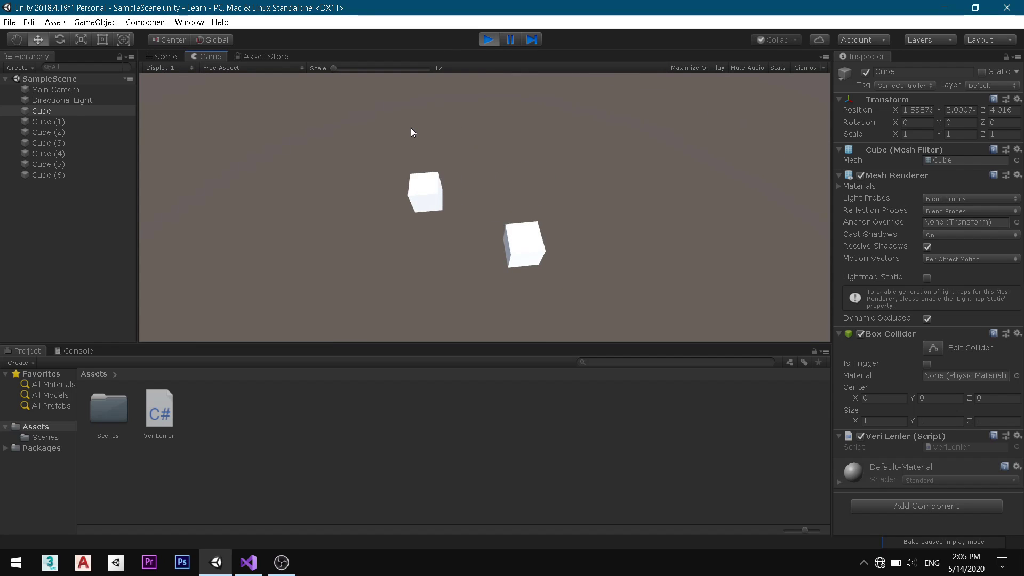
key(Up)
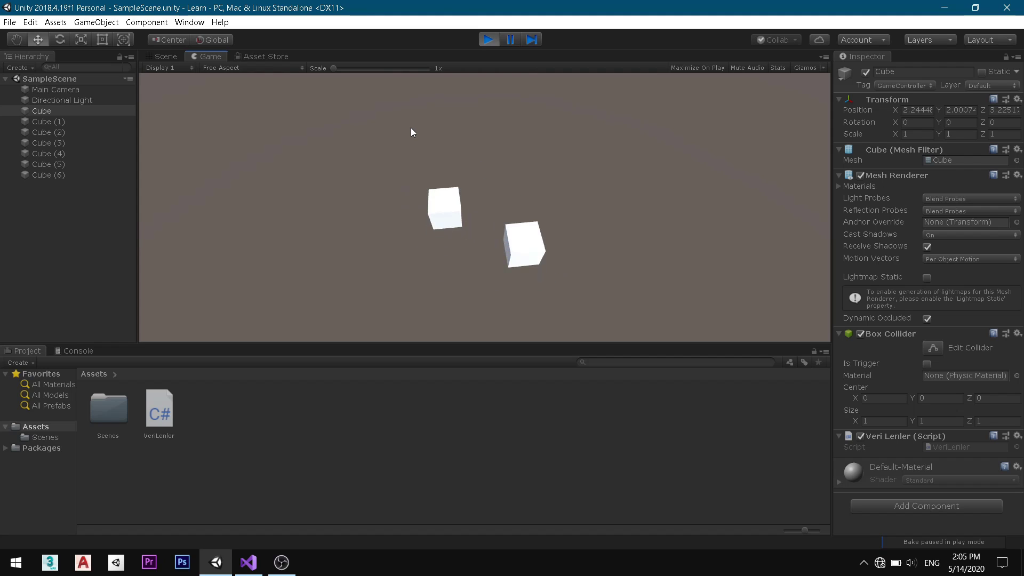
key(ctrl+p)
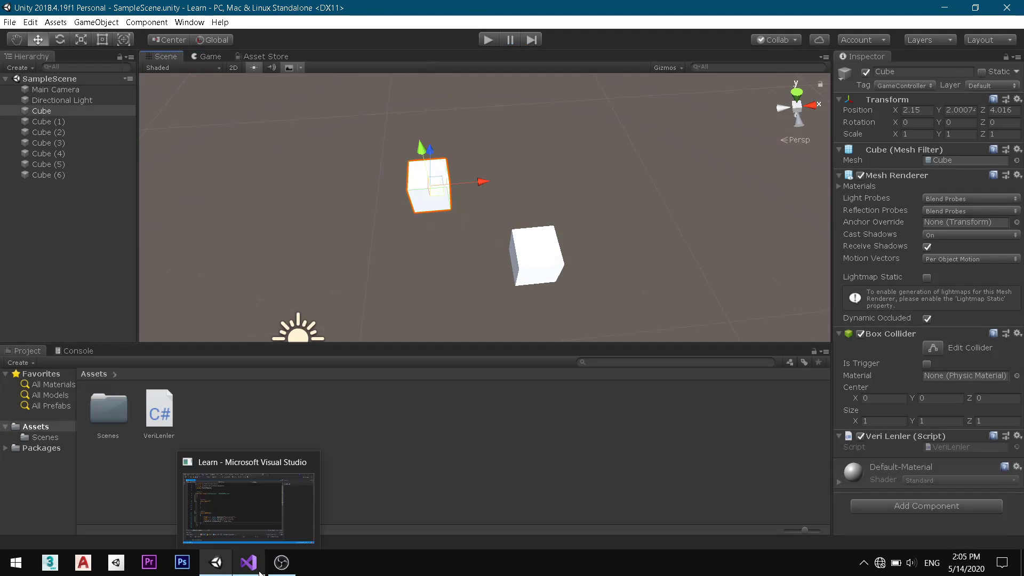
click(248, 562)
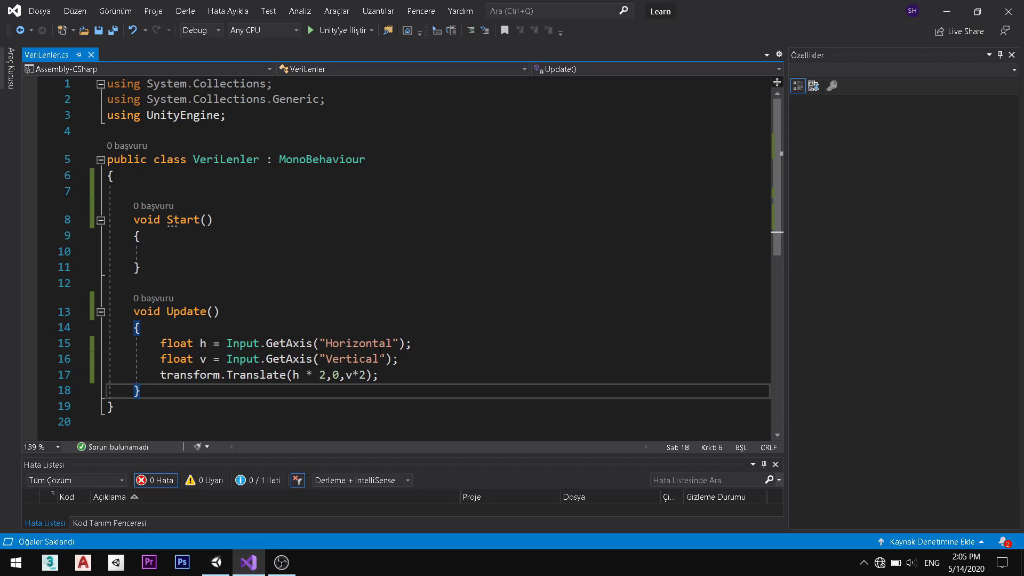
Step: Start an if (Input.GetKeyDown condition on a new line after the Translate call
click(429, 375)
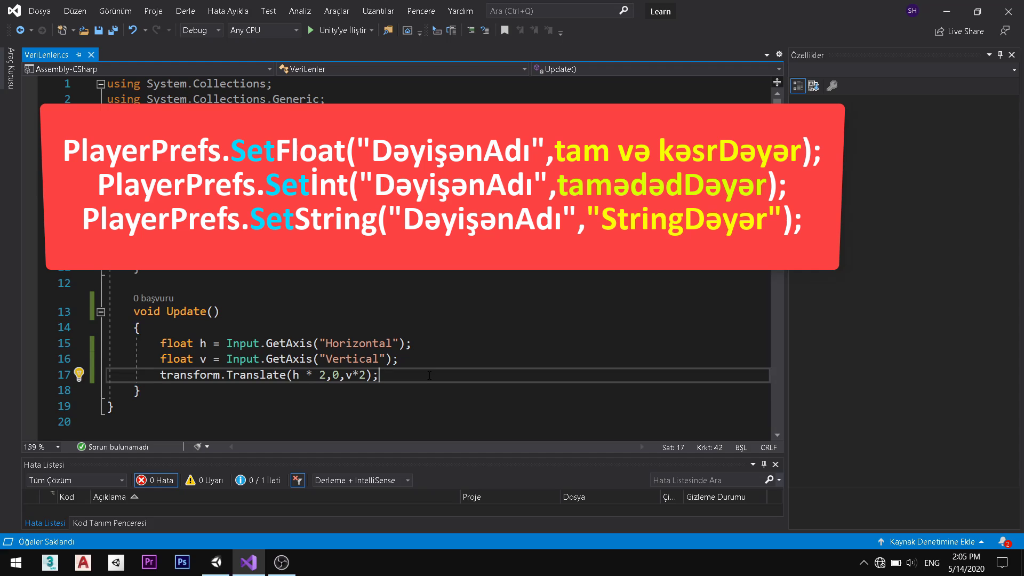
key(Return)
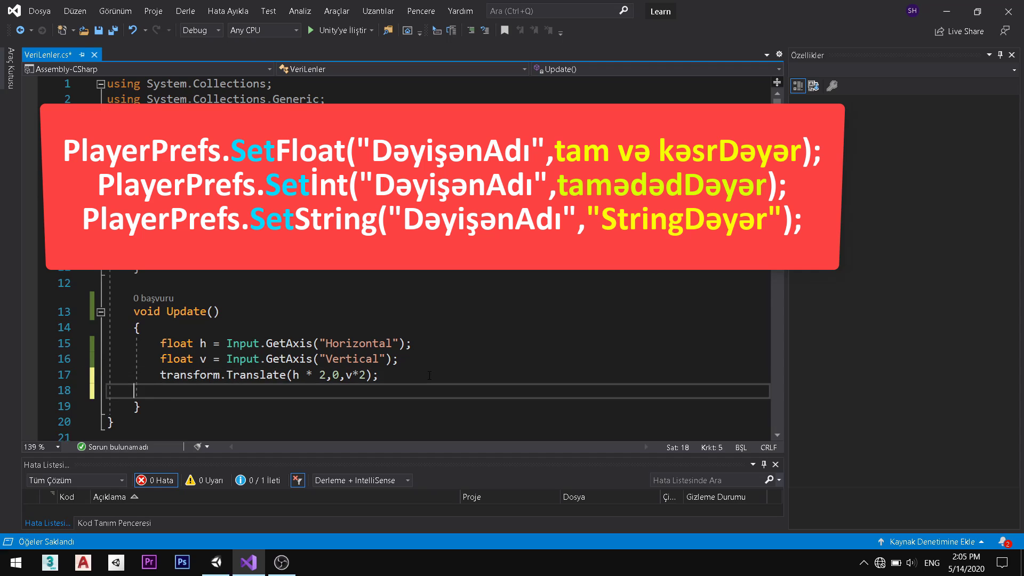
key(BackSpace)
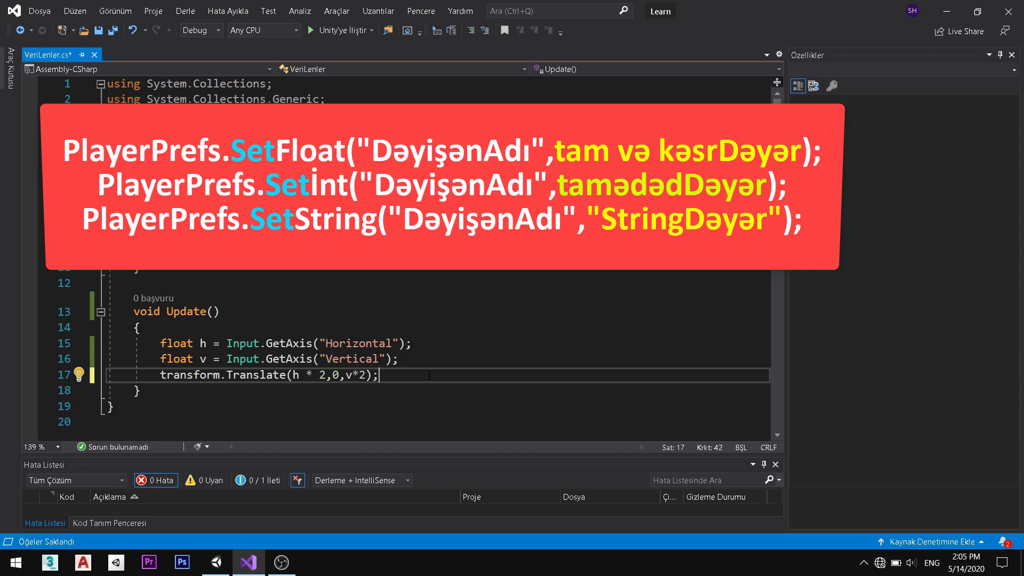
key(Return)
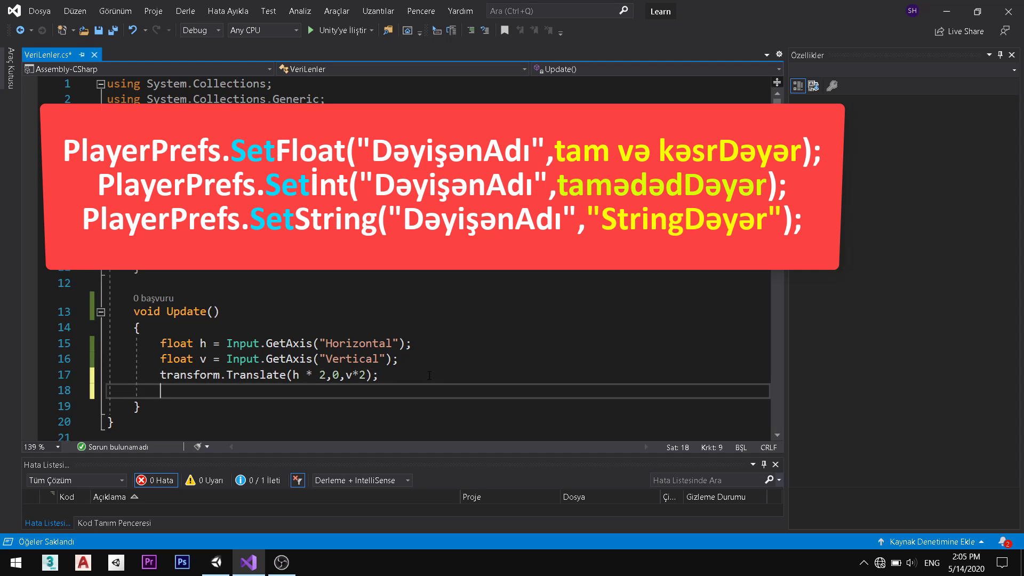
text(if)
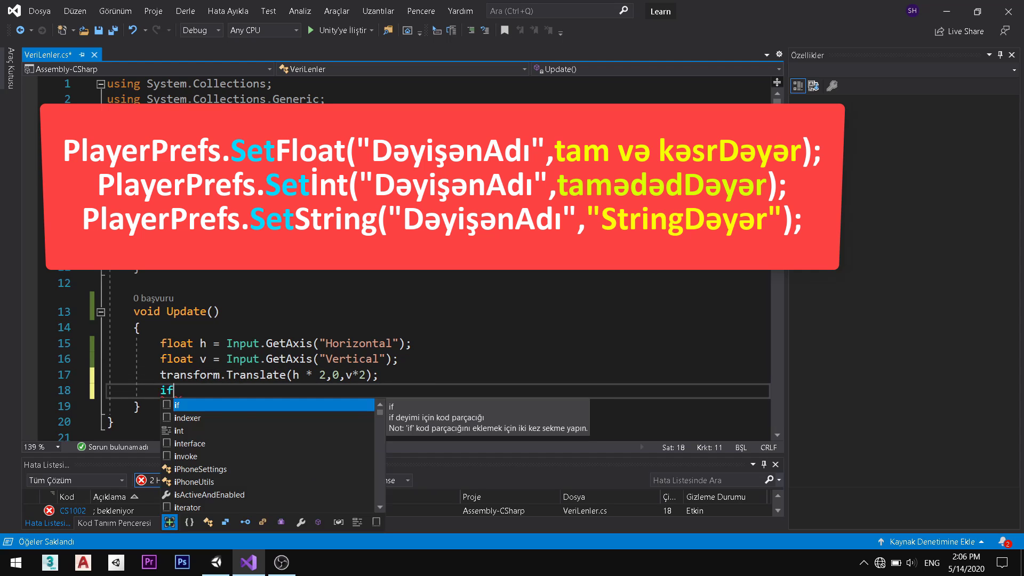
text((I)
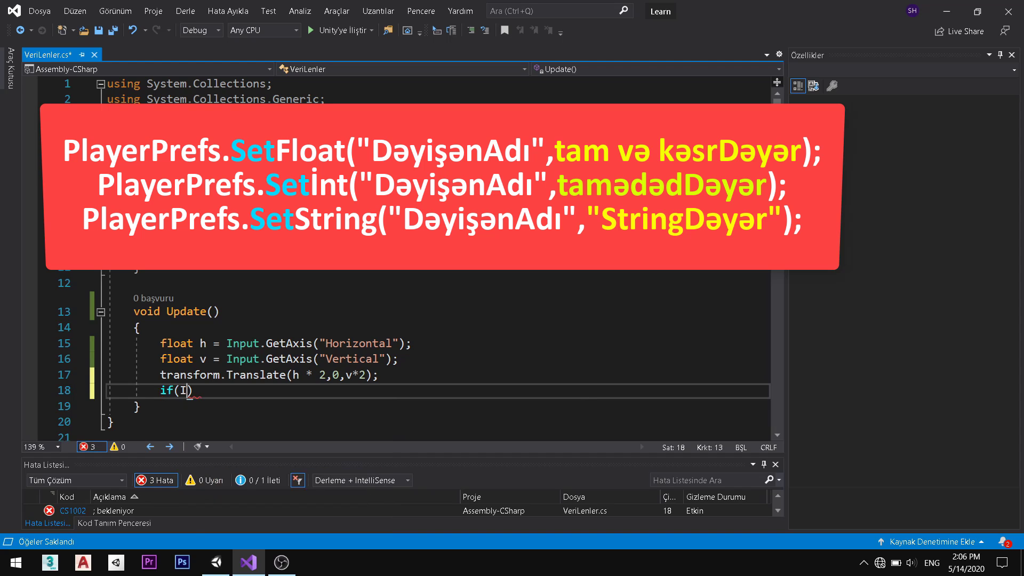
text(n)
key(Tab)
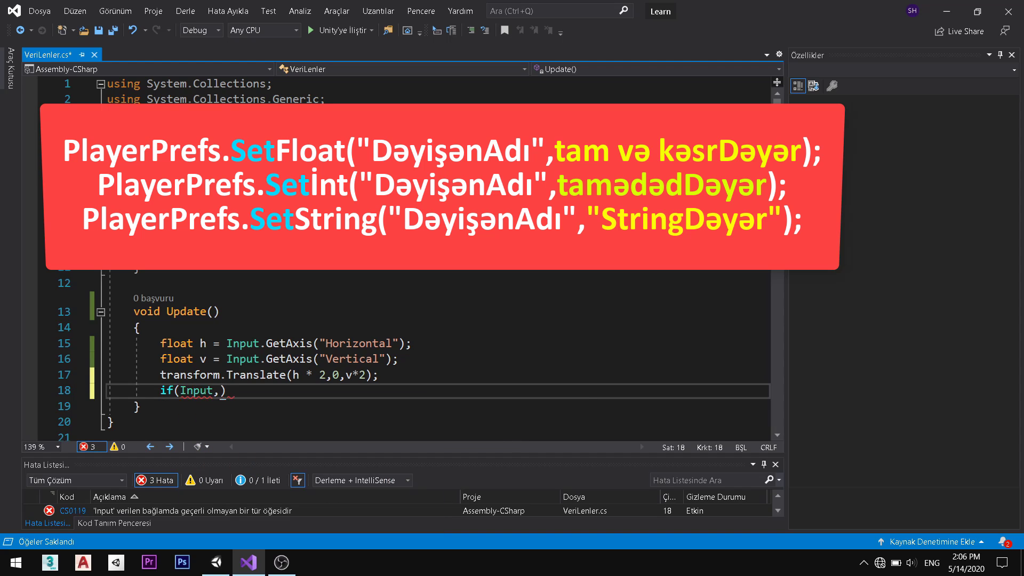
text(.)
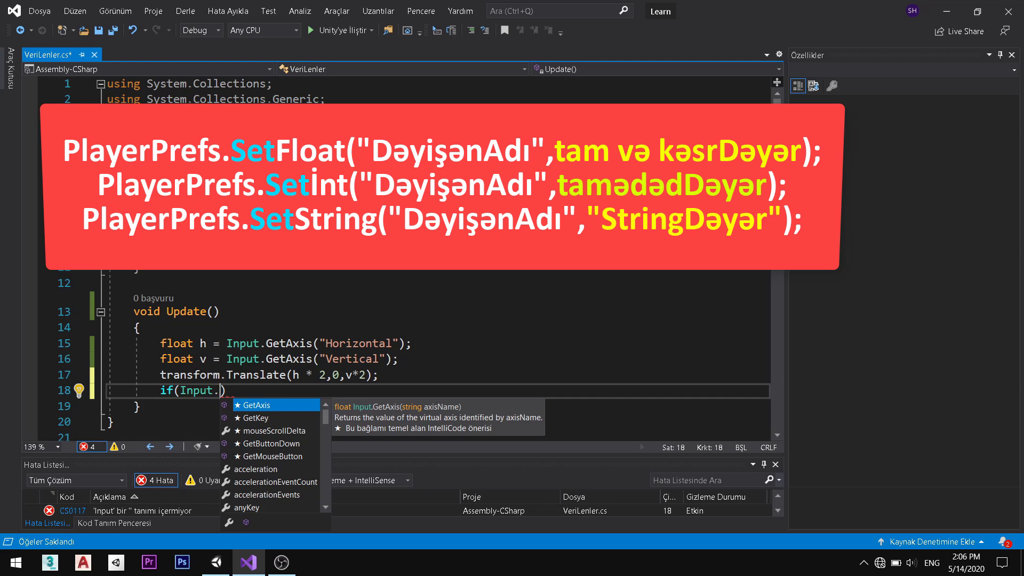
text(GetKe)
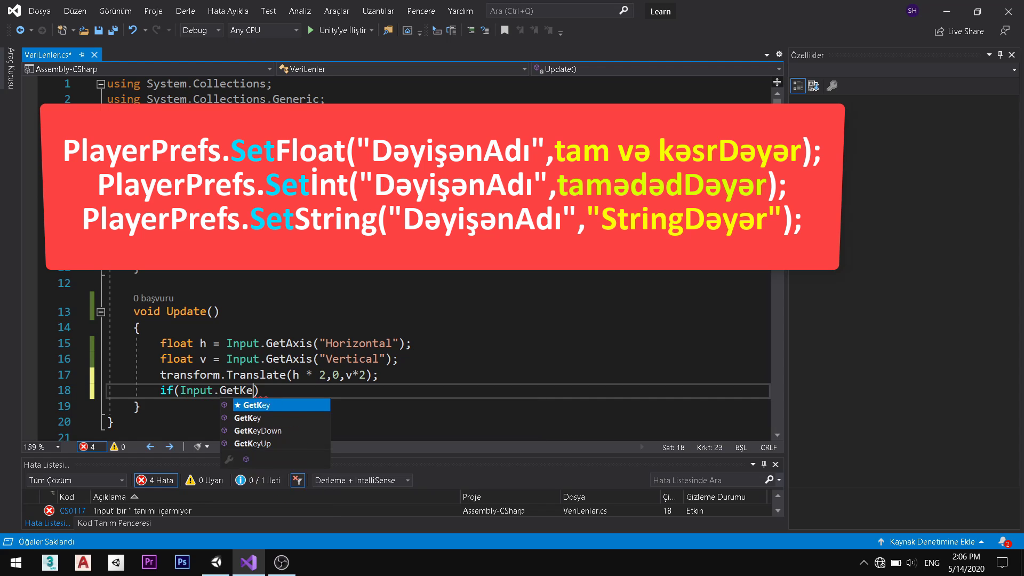
key(Down)
key(Tab)
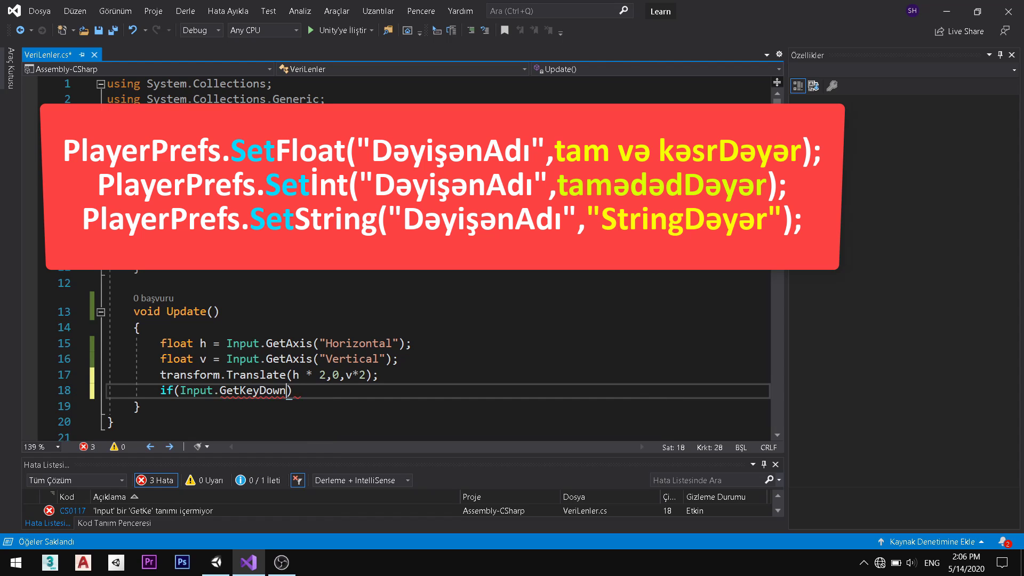
Step: Finish the condition with KeyCode.S and open an empty brace block below it
text((Key)
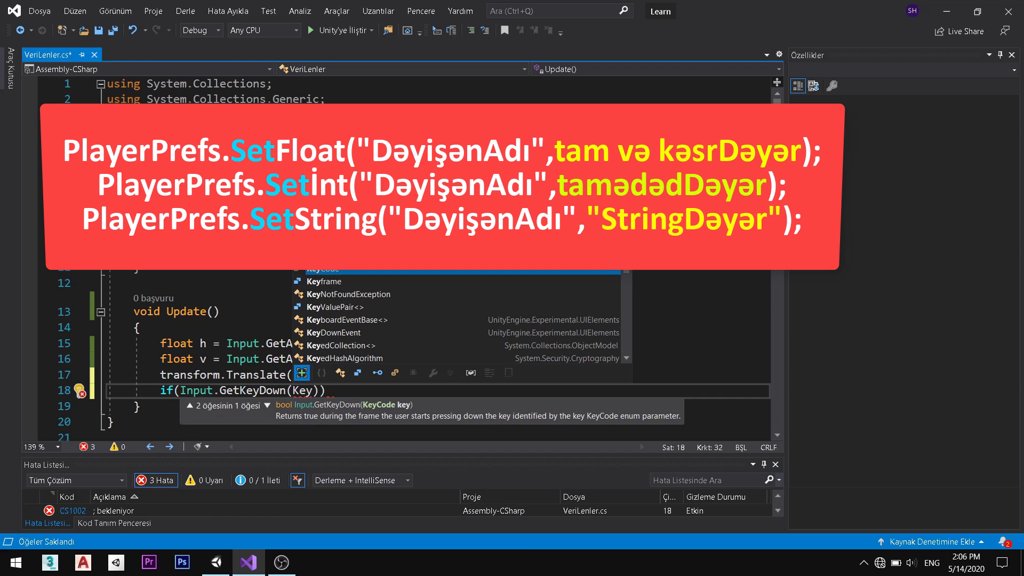
key(Tab)
text(.)
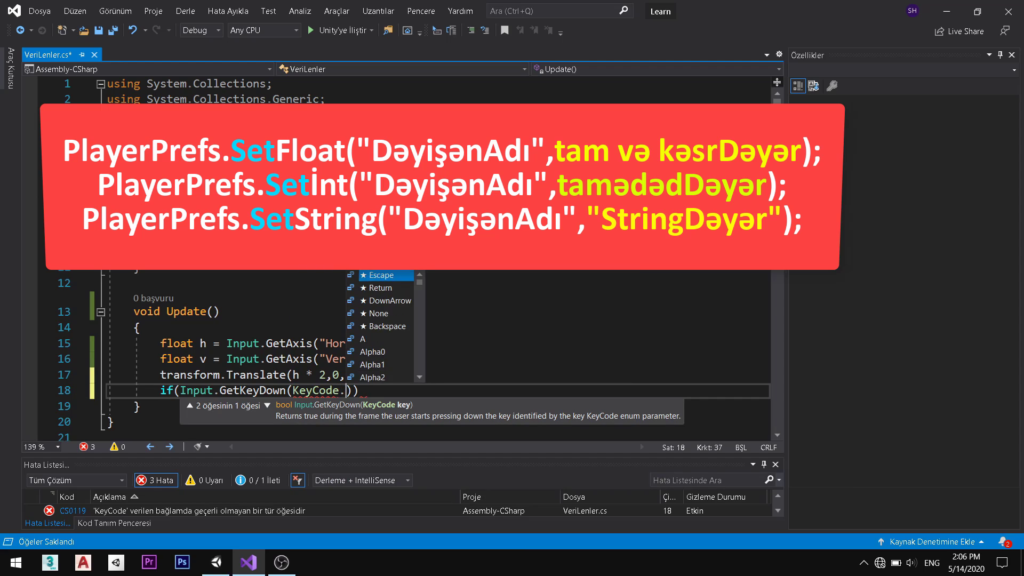
text(S)))
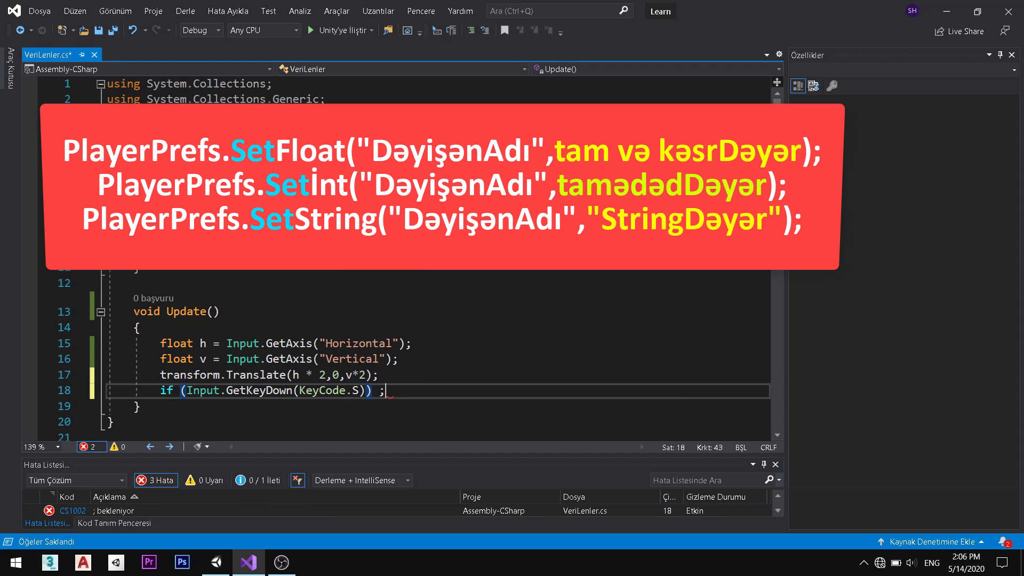
text( {)
key(Return)
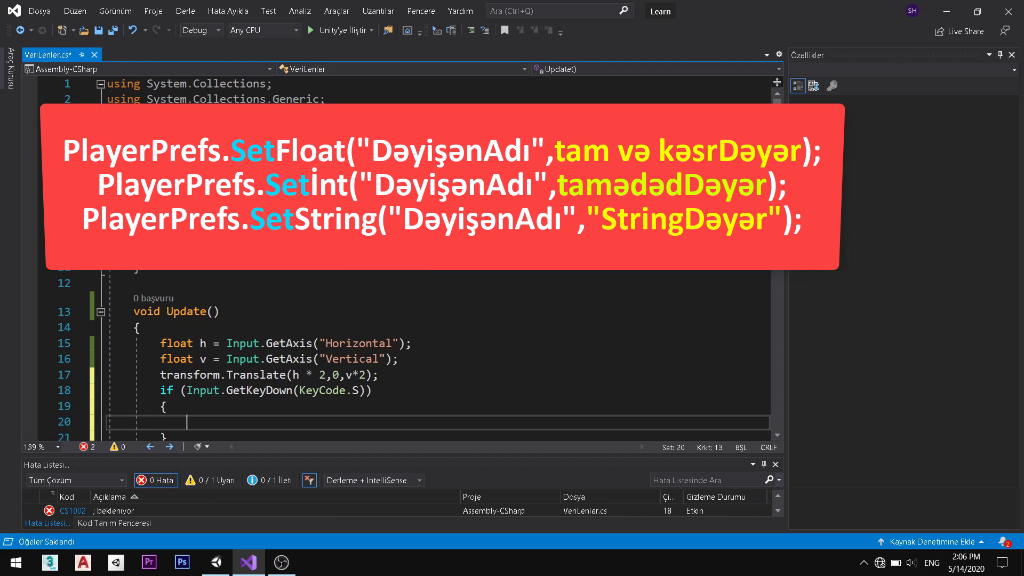
scroll(400, 347, down, 1)
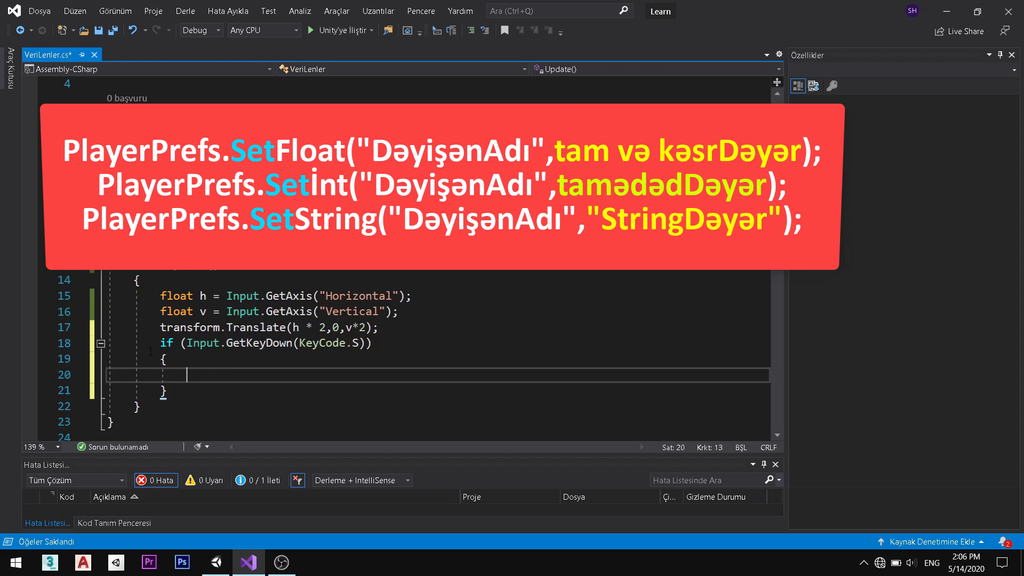
drag(157, 344, 176, 365)
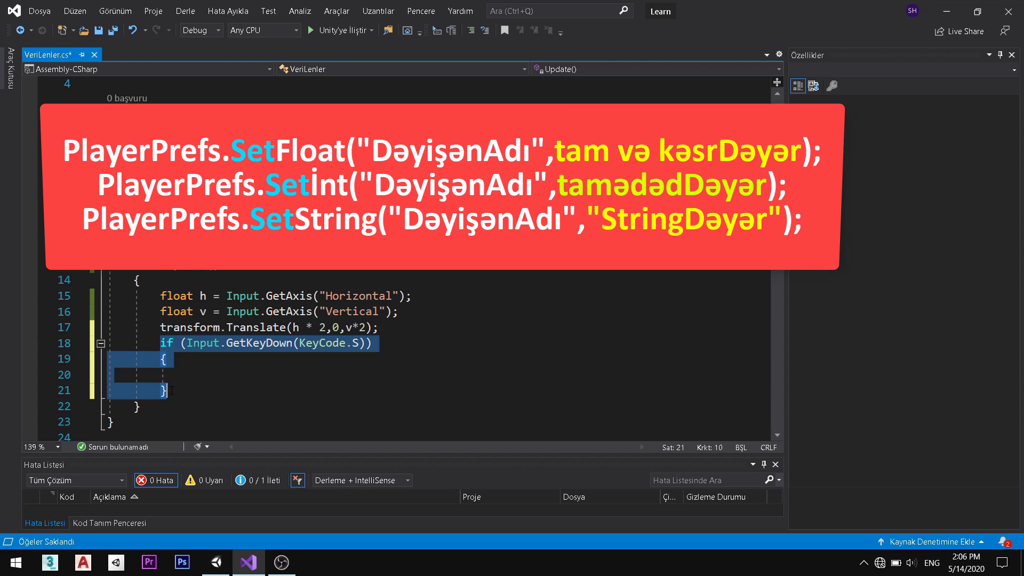
click(180, 366)
click(179, 371)
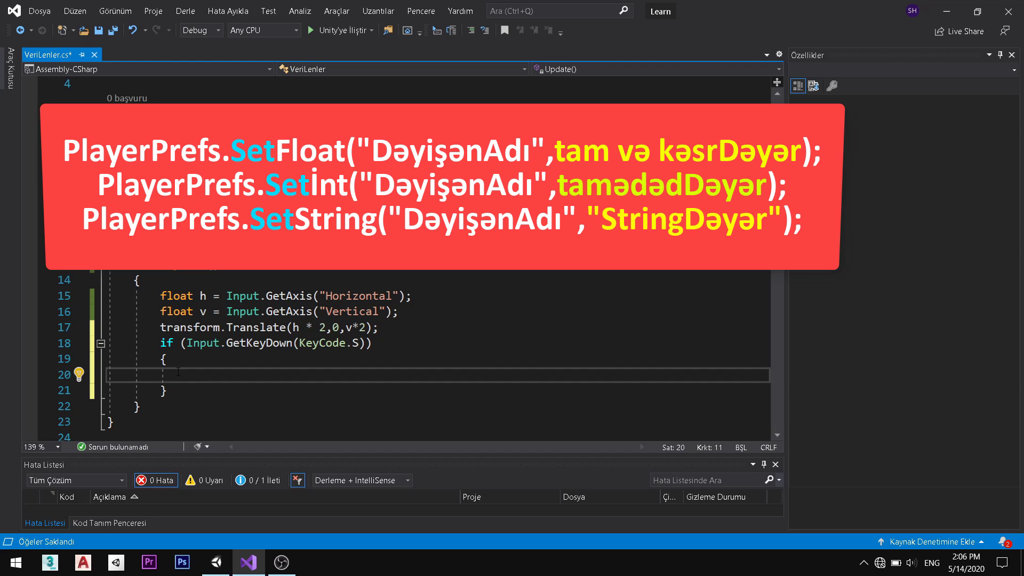
click(217, 565)
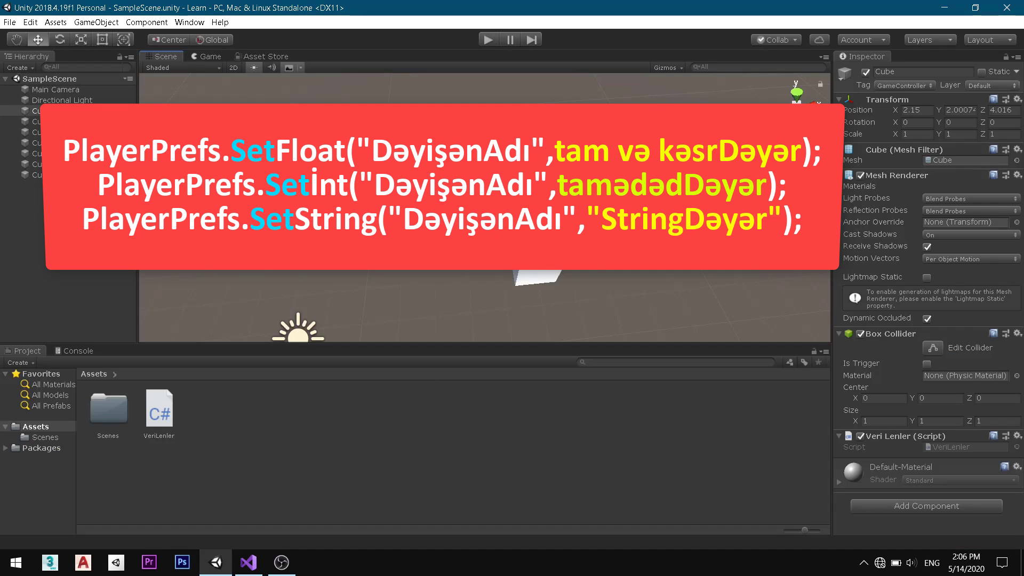
click(923, 109)
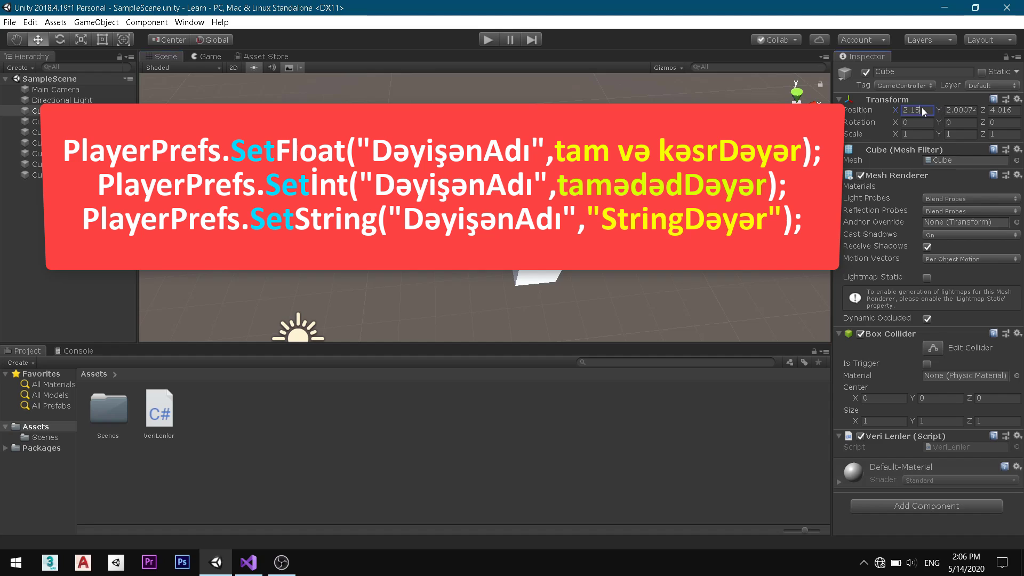
click(972, 111)
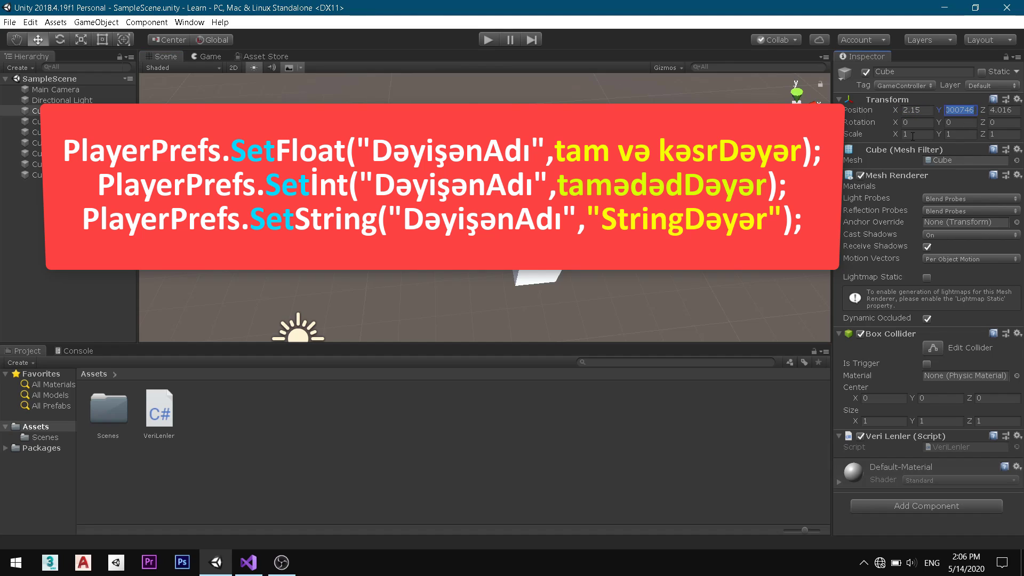
click(972, 112)
click(1003, 111)
click(248, 563)
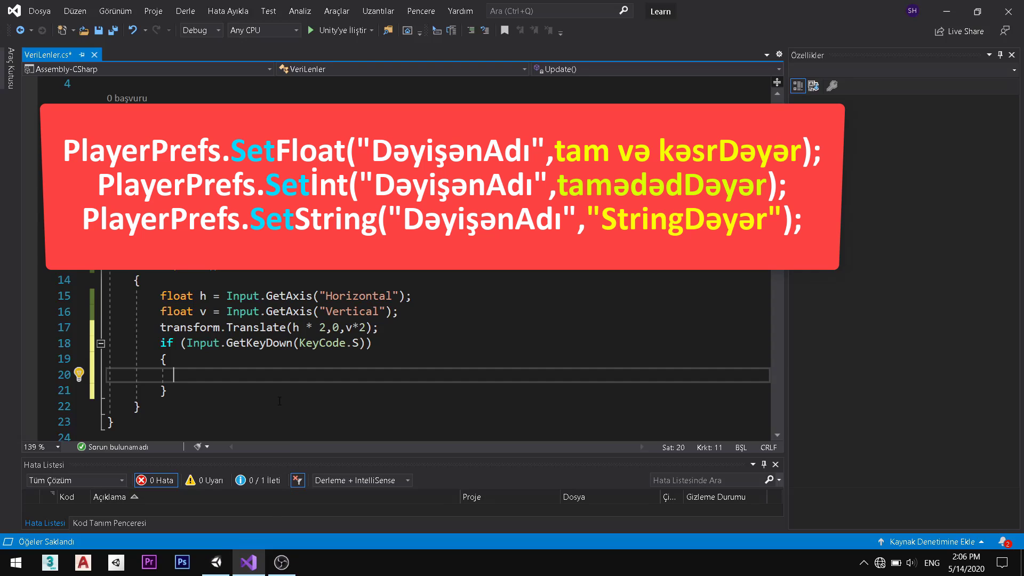
Step: Begin PlayerPrefs.SetFloat("X_yer", inside the S-key block
text(PL)
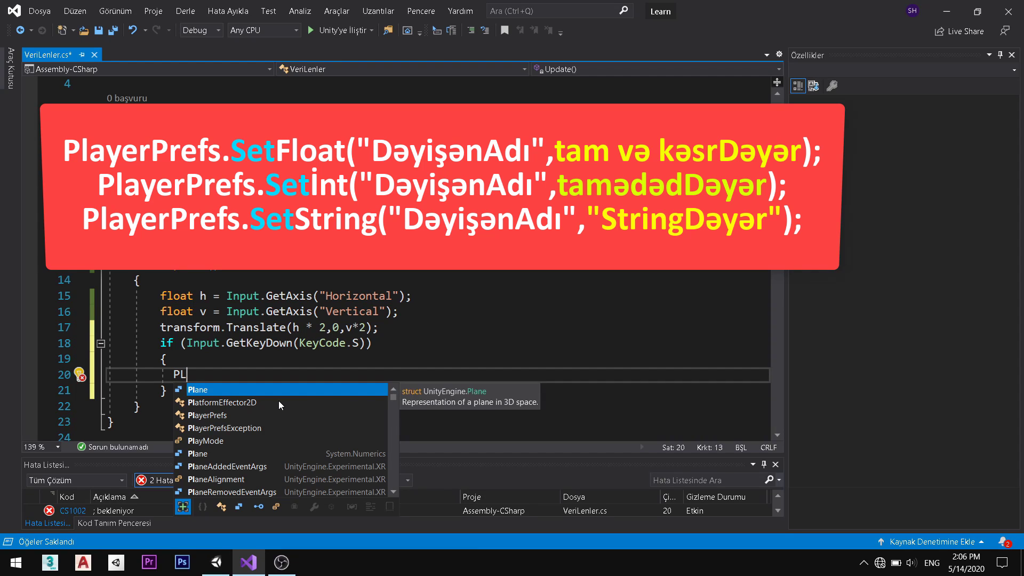
key(Down)
key(Tab)
text(.)
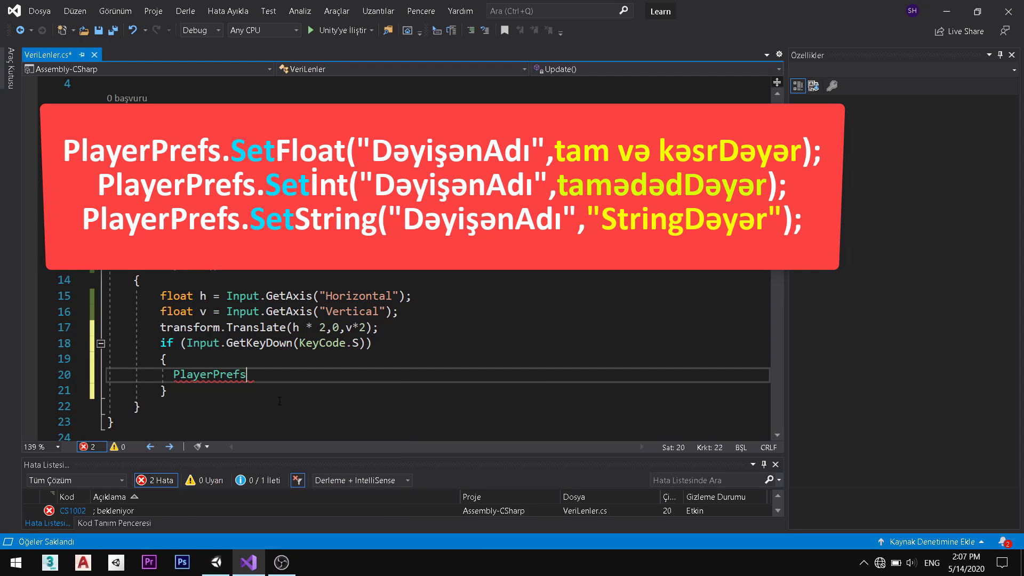
text(Se)
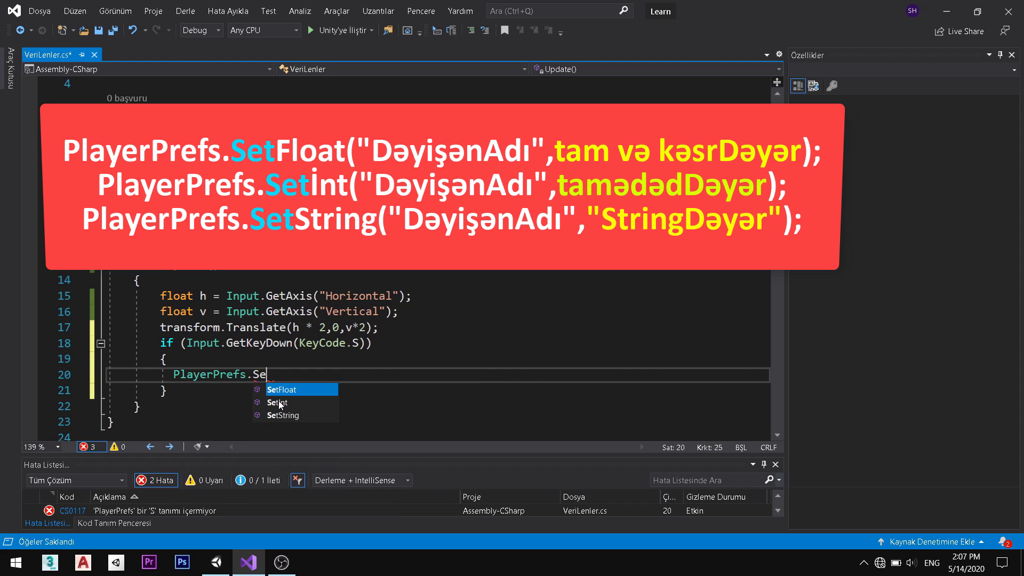
text(t)
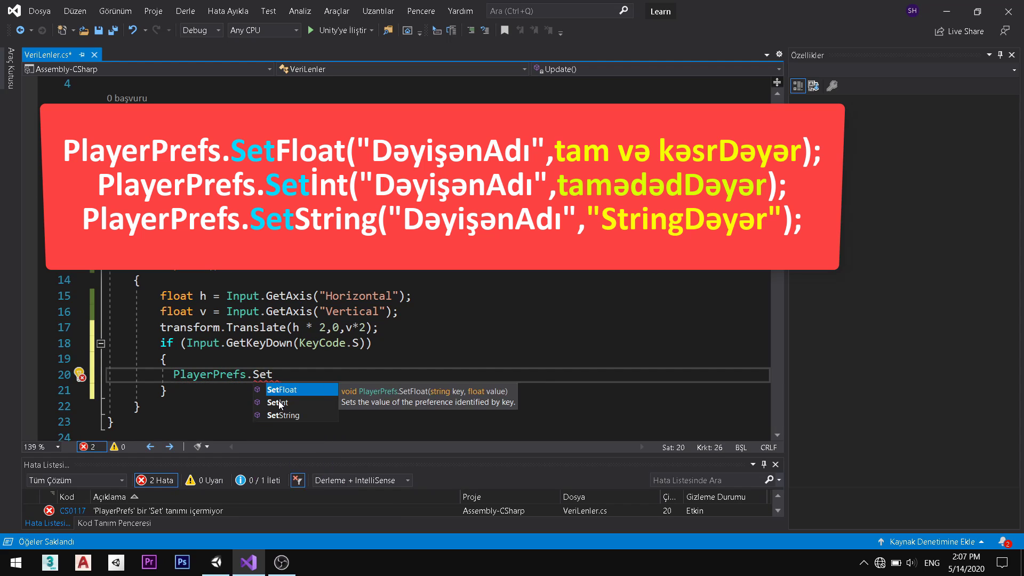
text(Flo)
key(Tab)
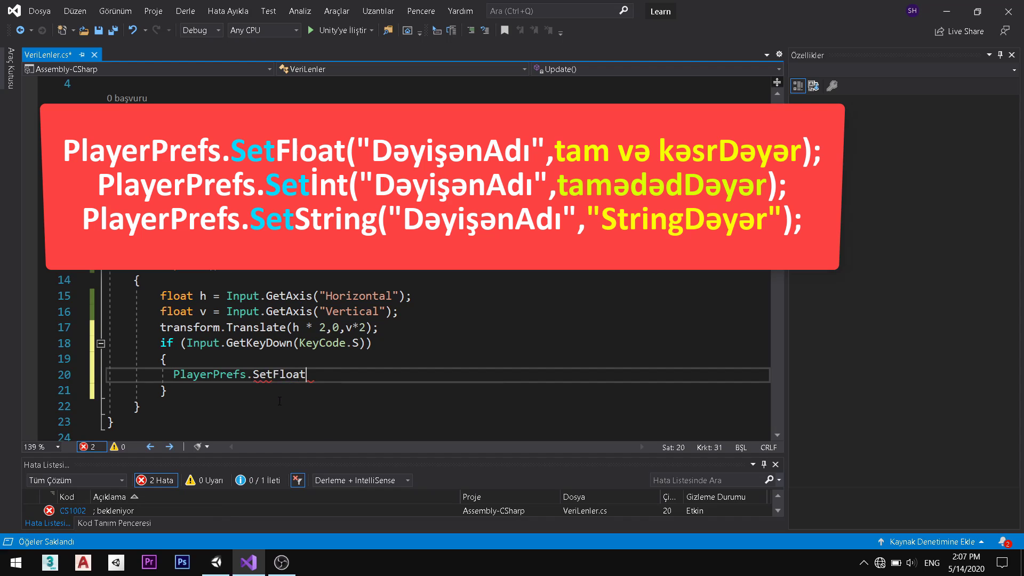
text(()
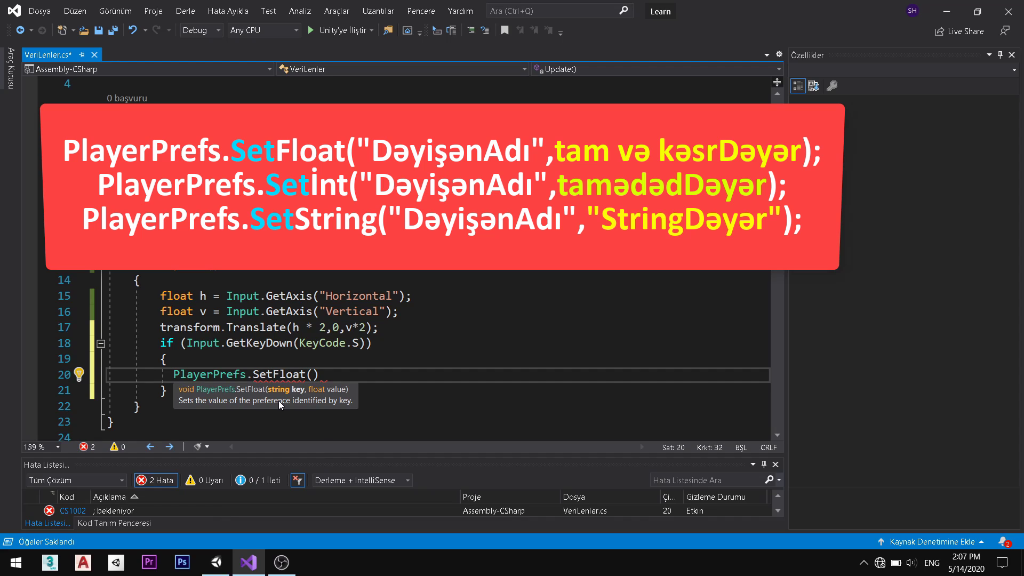
key(BackSpace)
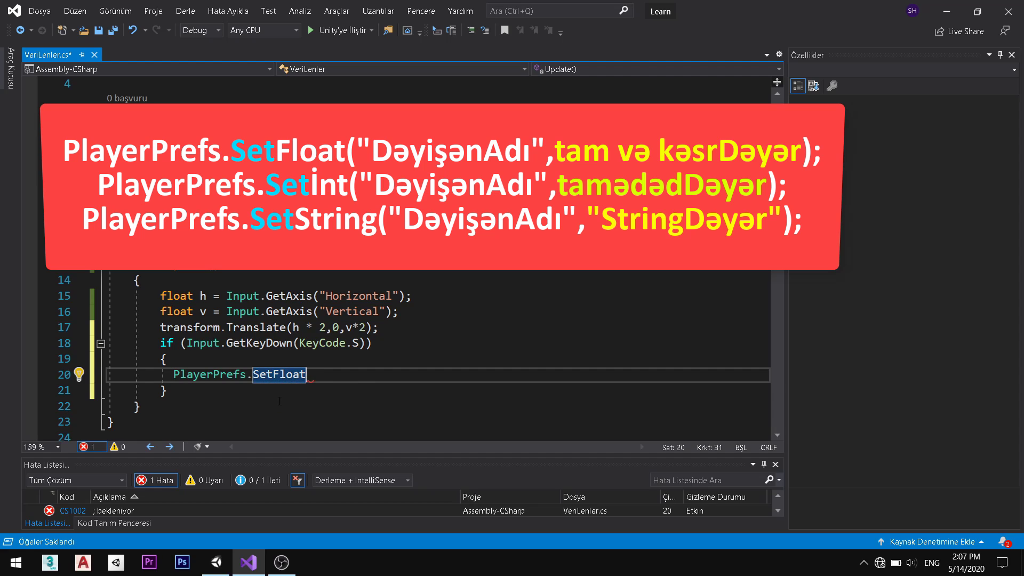
text((")
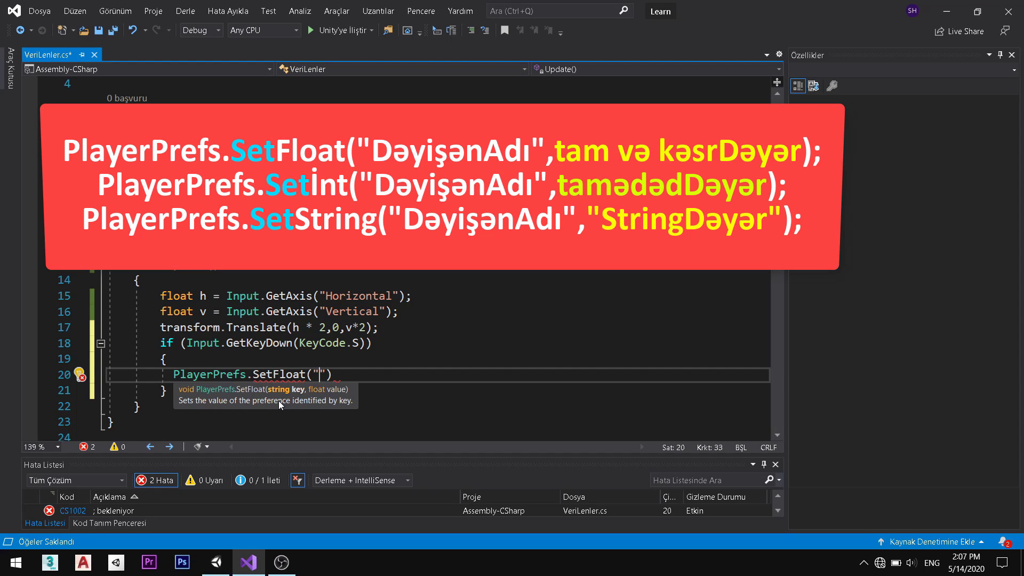
text(X)
text(_yer)
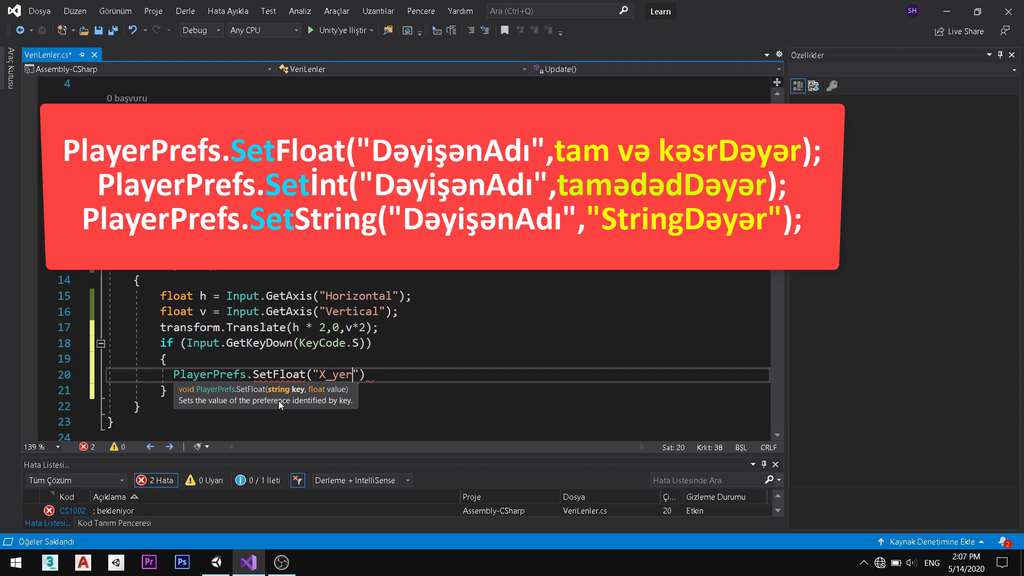
text(,)
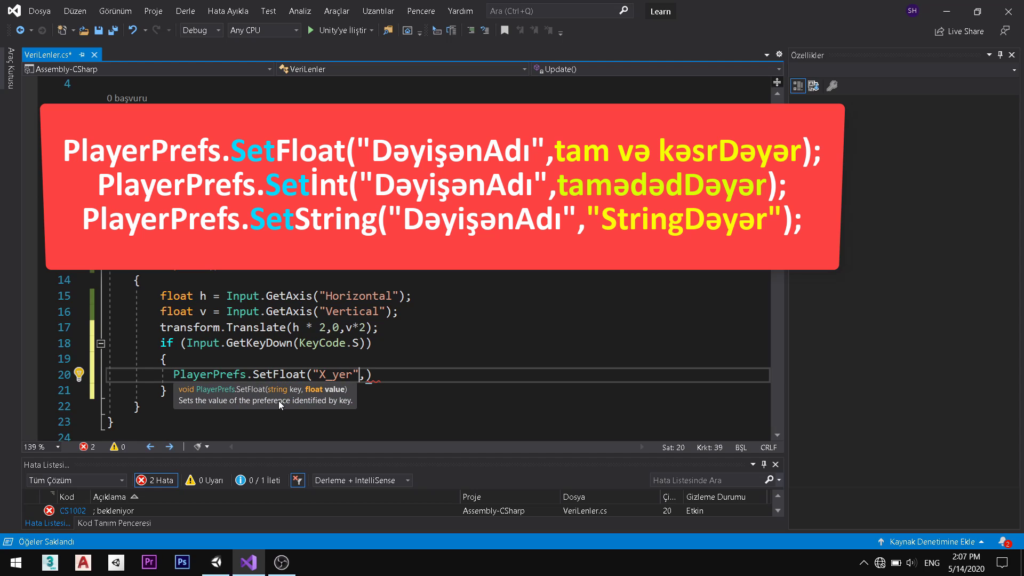
Step: Pass transform.position.x as the saved value and close the call
key(Left)
key(Left)
key(Left)
key(Right)
key(Right)
key(Right)
text(tra)
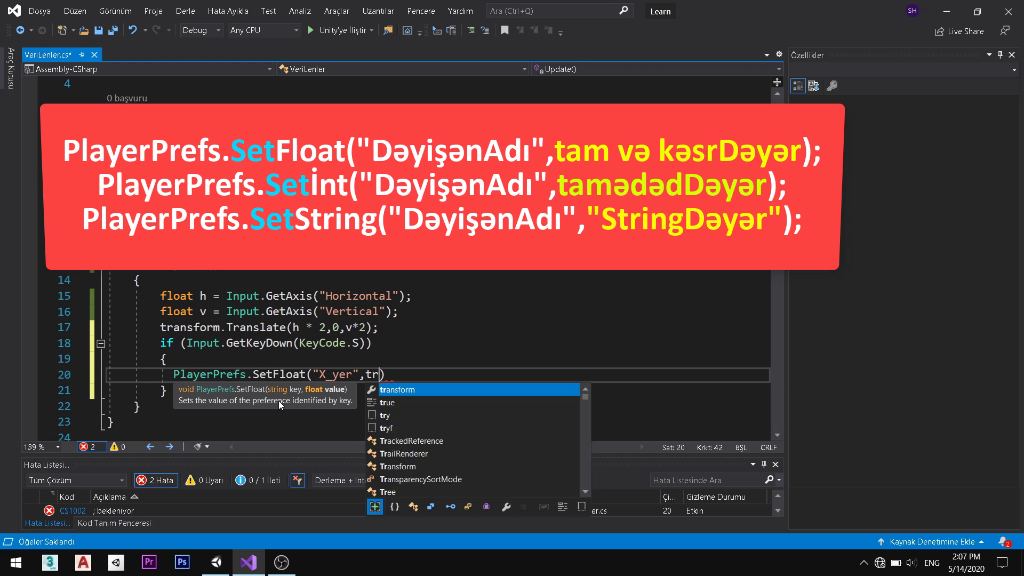
key(Tab)
text(.po)
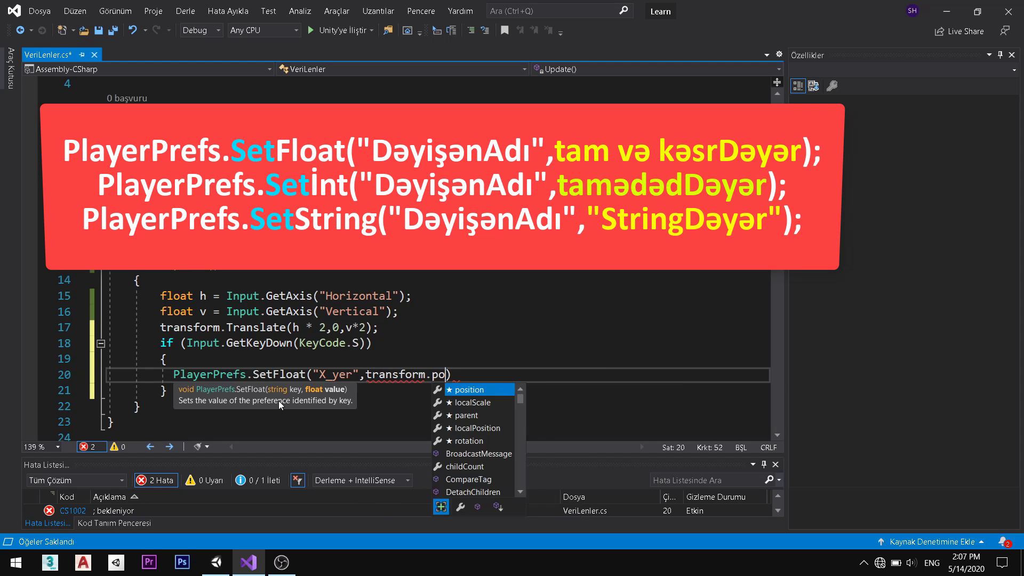
key(Tab)
text(.x)
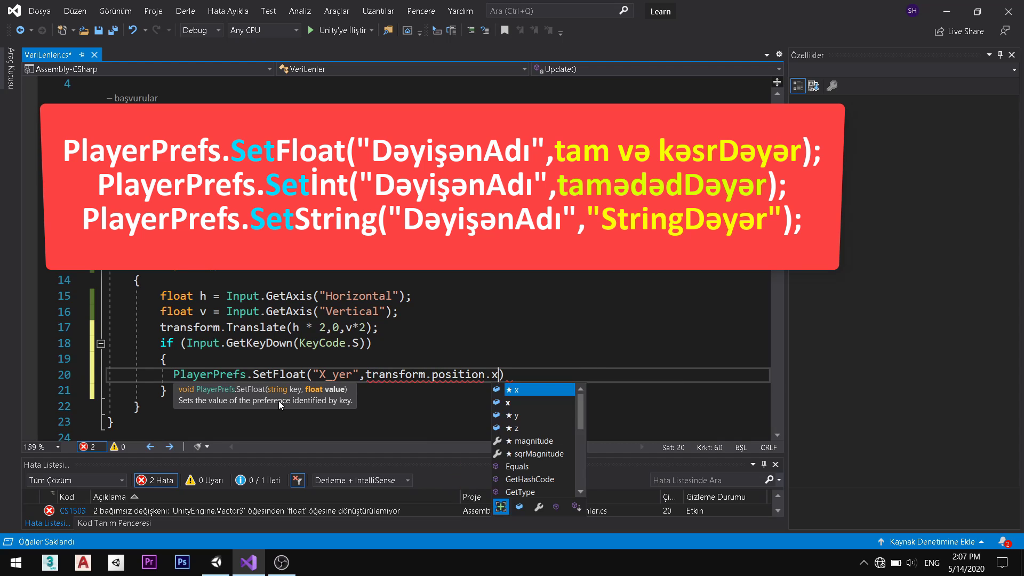
key(Tab)
text())
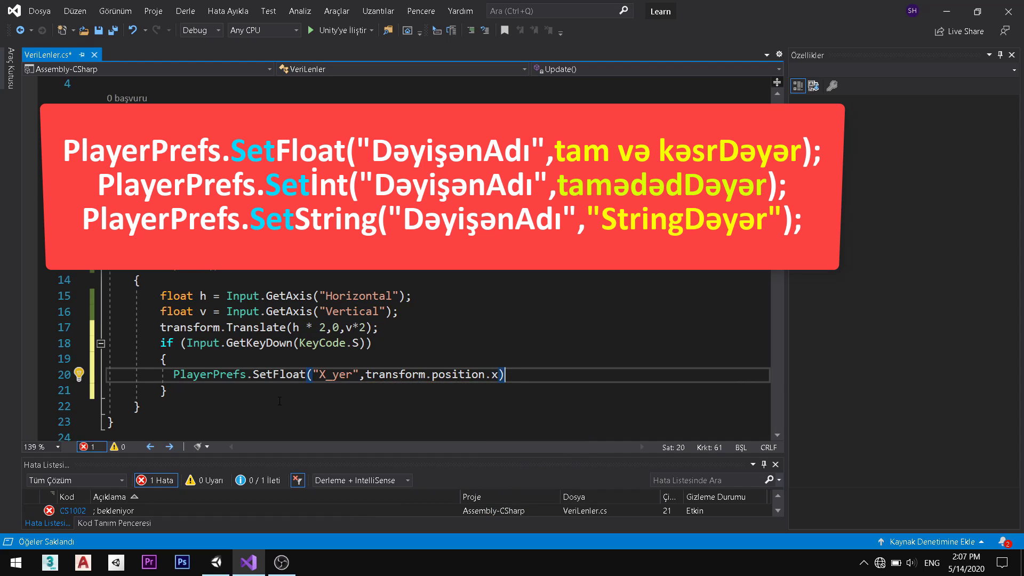
text(;)
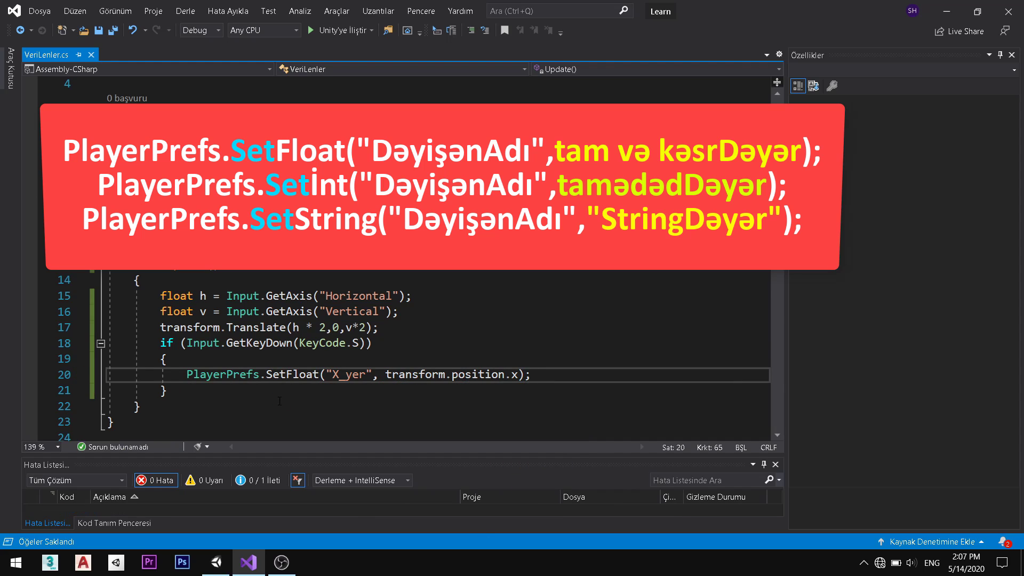
key(Up)
key(Up)
key(Down)
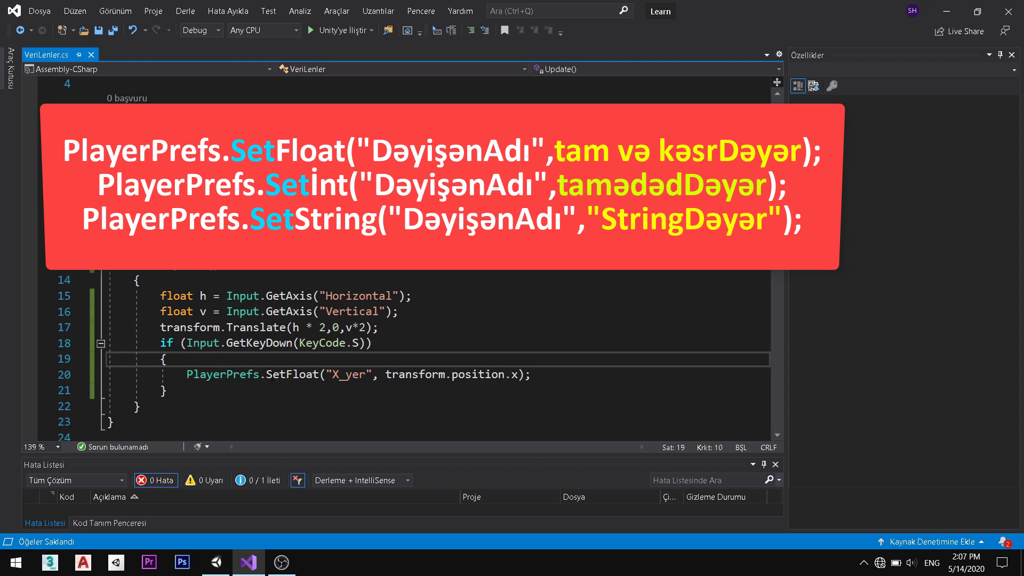
click(572, 381)
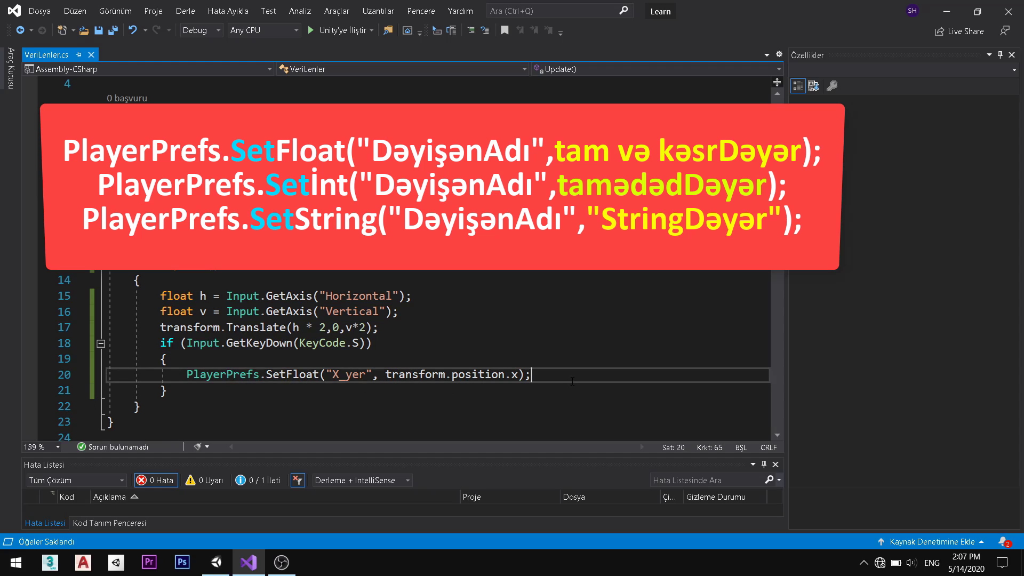
Step: Add PlayerPrefs.SetFloat("Y_yer", transform.position.y); below the X_yer line
key(Return)
text(Pl)
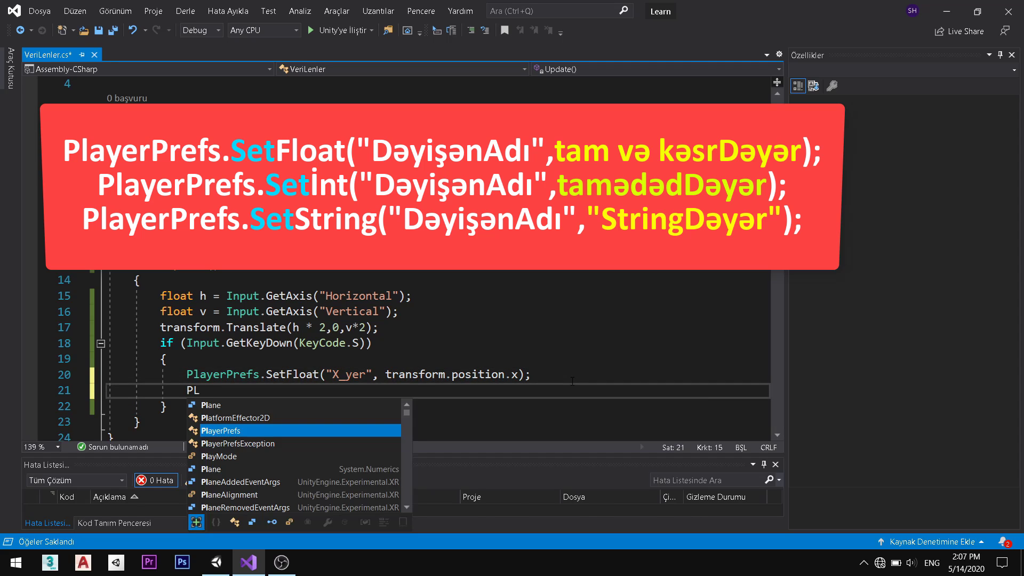
key(Tab)
text(,)
key(BackSpace)
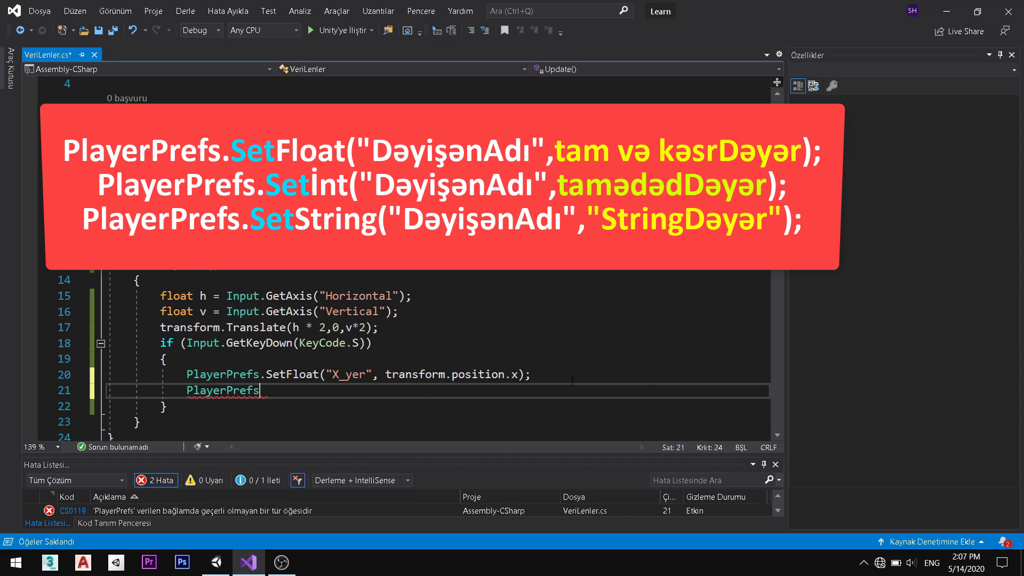
text(.Se)
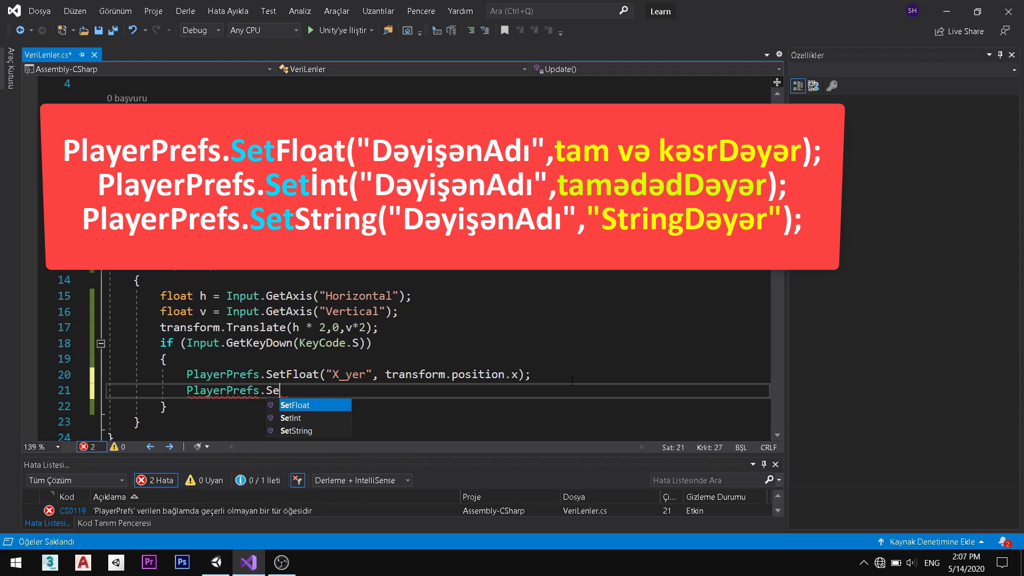
key(Tab)
text(("Y)
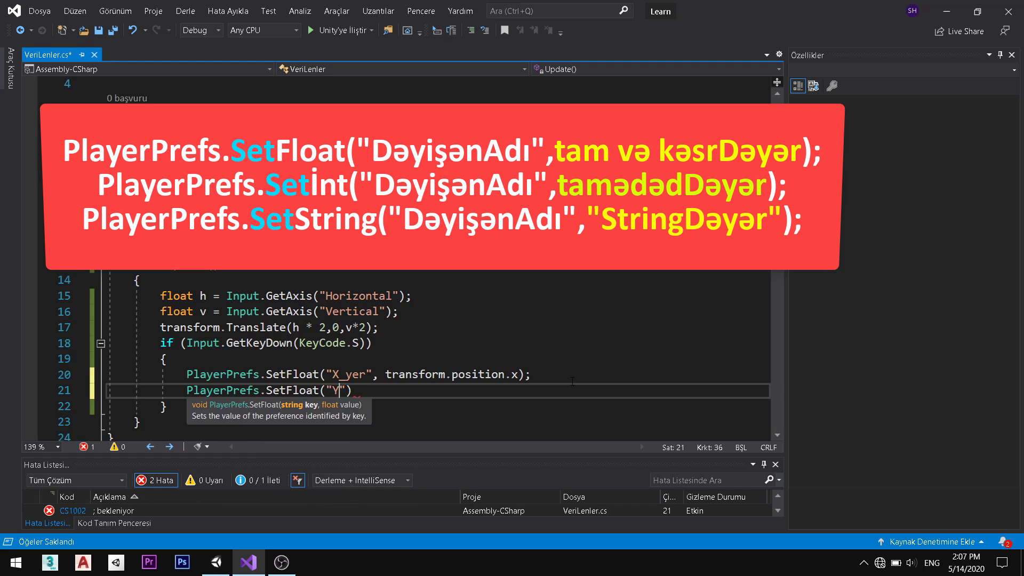
text(_yer)
text(",t)
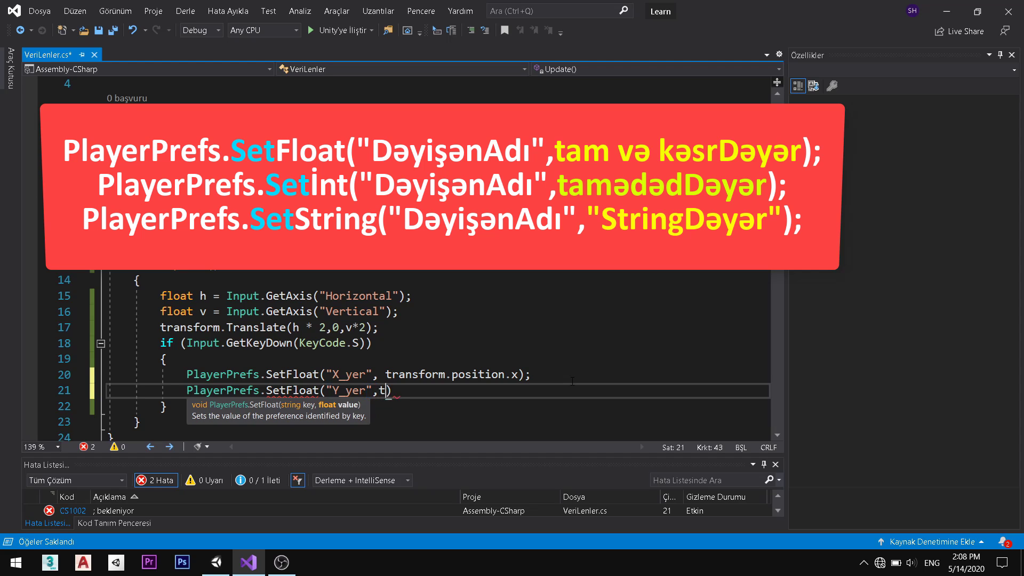
text(ransform.o)
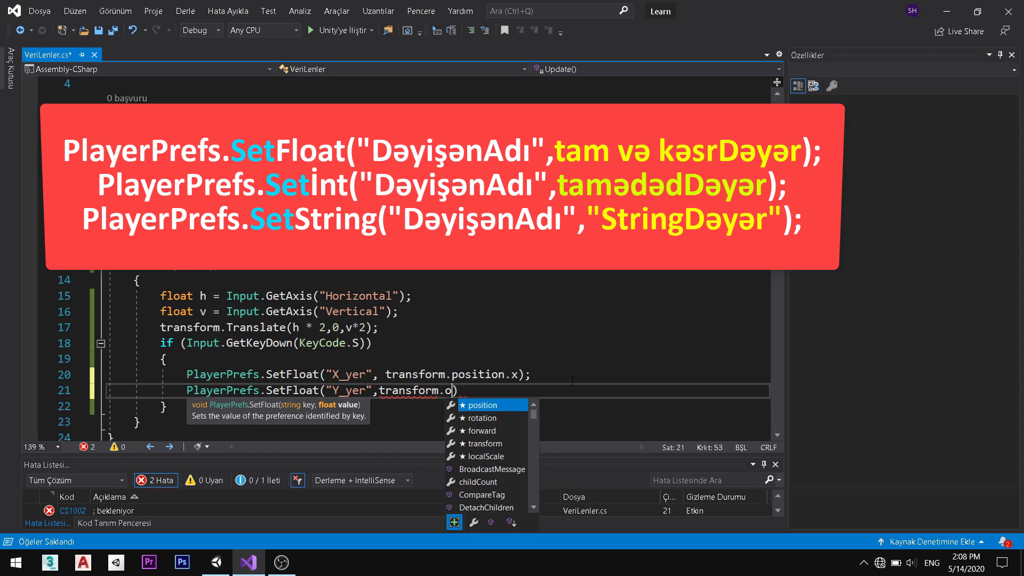
key(BackSpace)
text(po)
key(Tab)
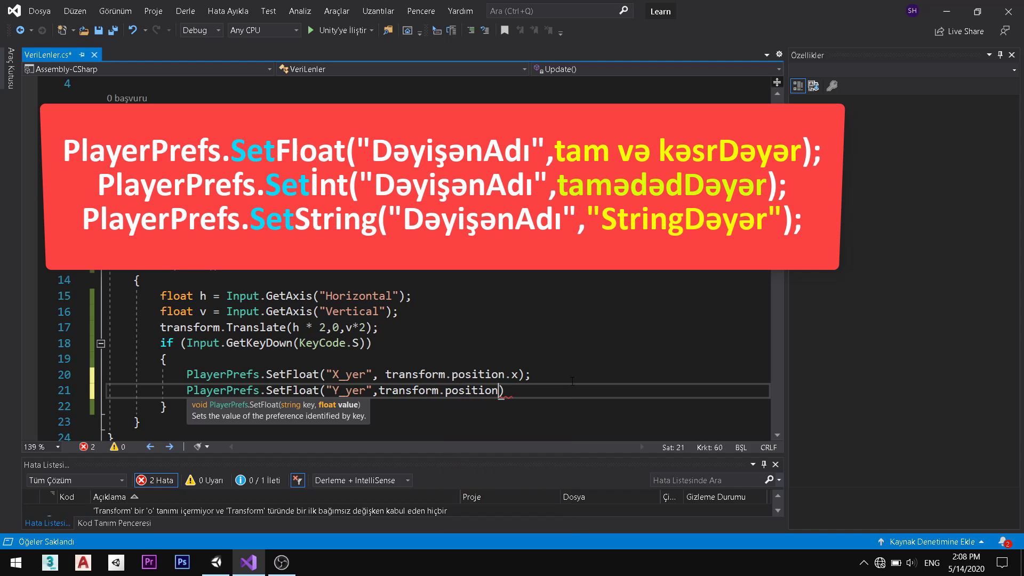
text(.y)
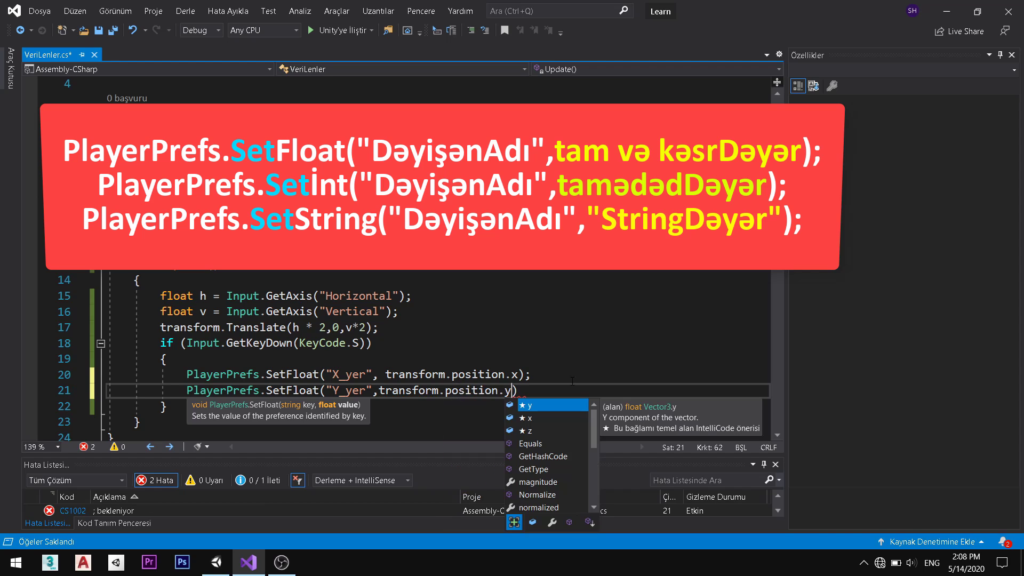
text();)
key(Return)
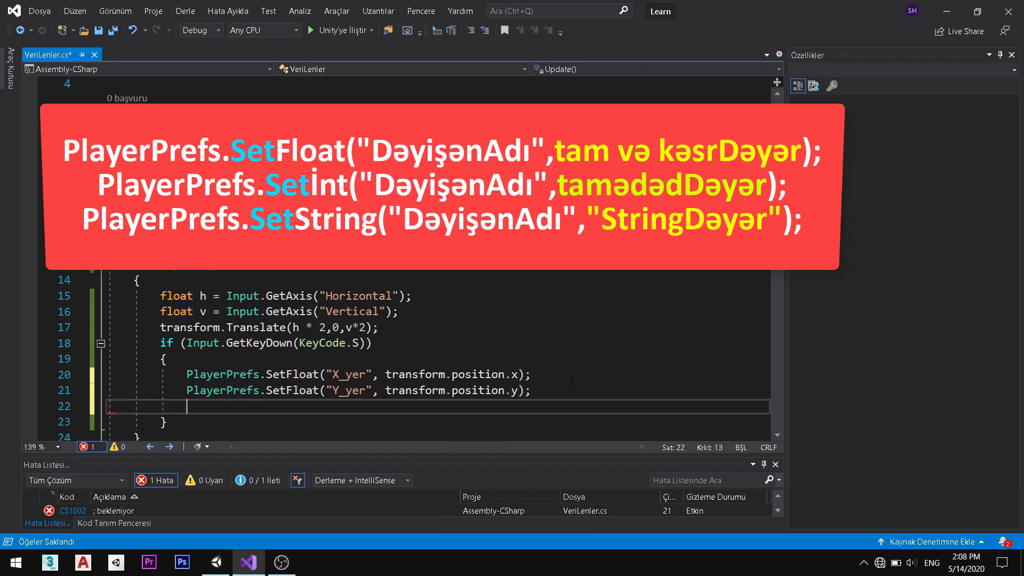
Step: Add PlayerPrefs.SetFloat("Z_yer", transform.position.z); and save the script
text(Pl)
key(Tab)
text(.)
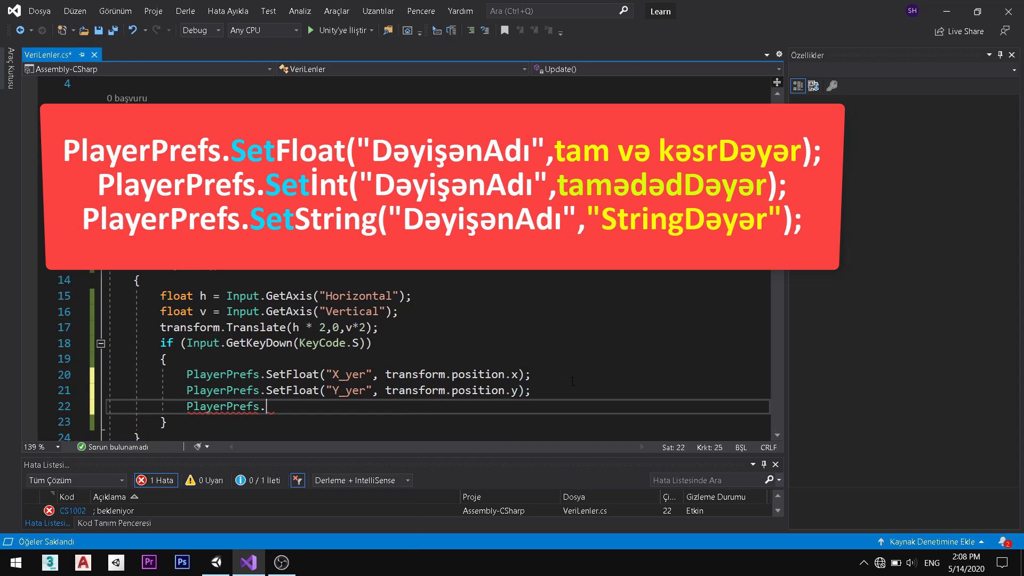
text(Se)
key(Tab)
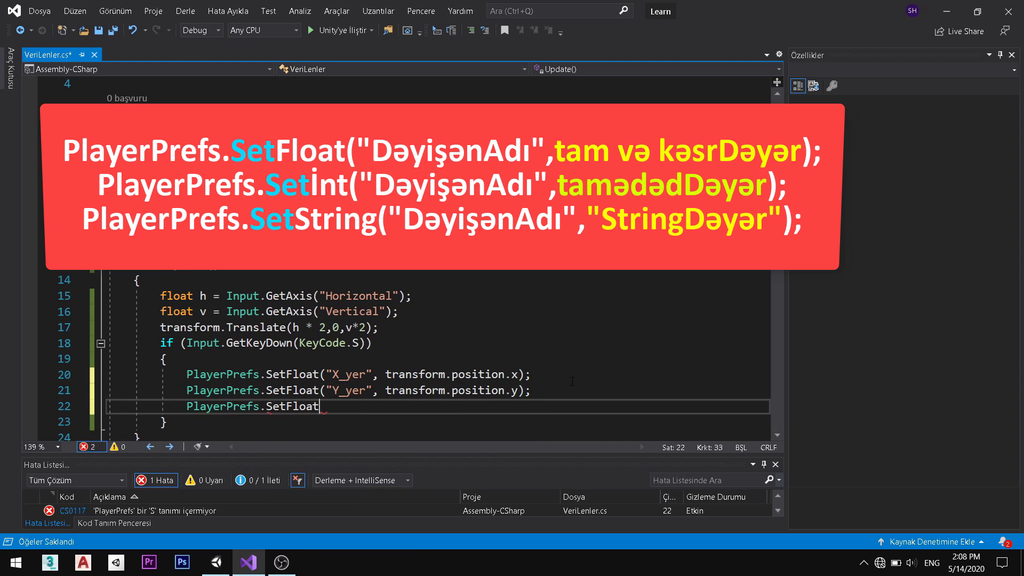
text((")
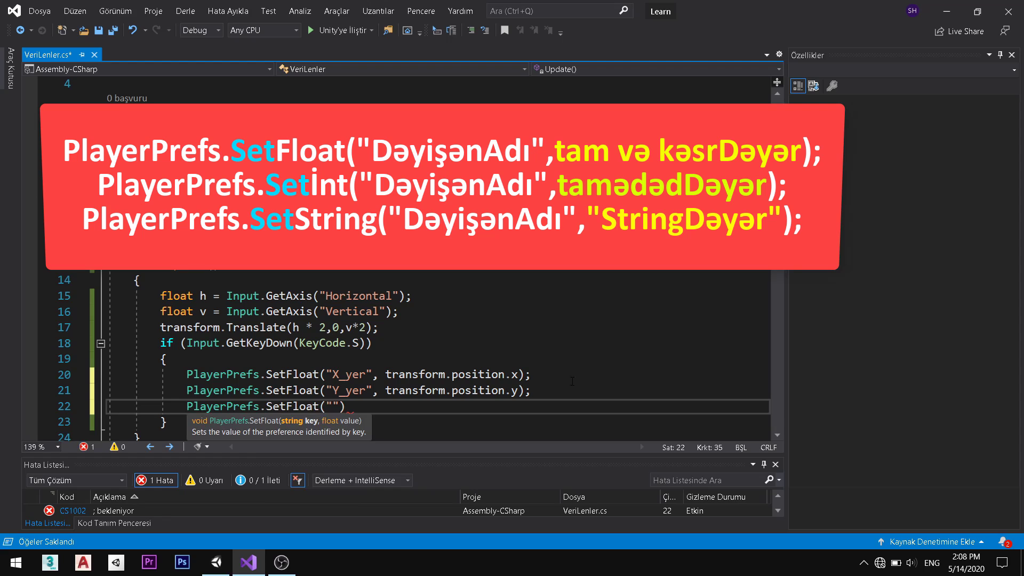
text(Z_)
text(yer",)
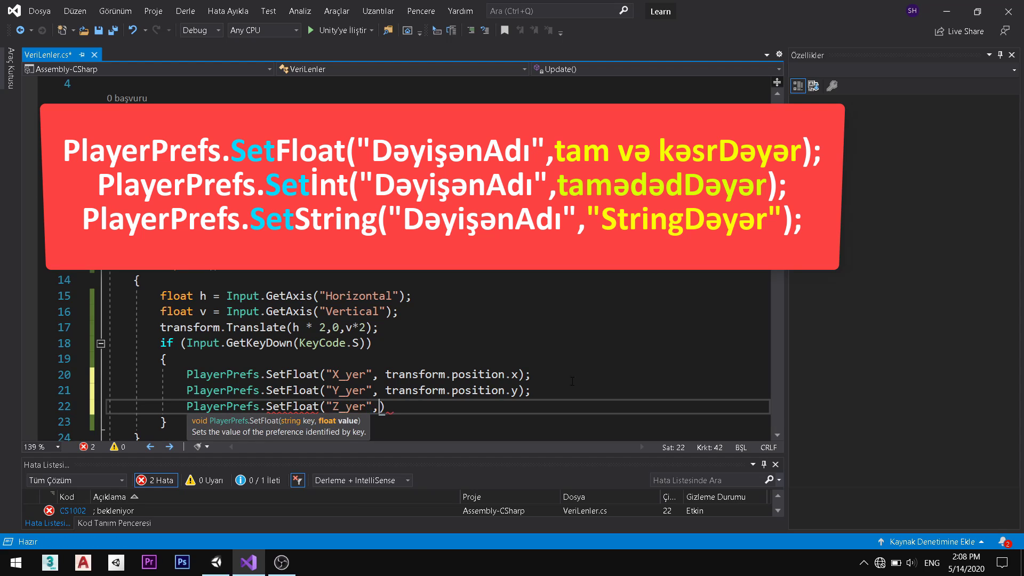
text( tr)
text(an)
key(Tab)
text(.)
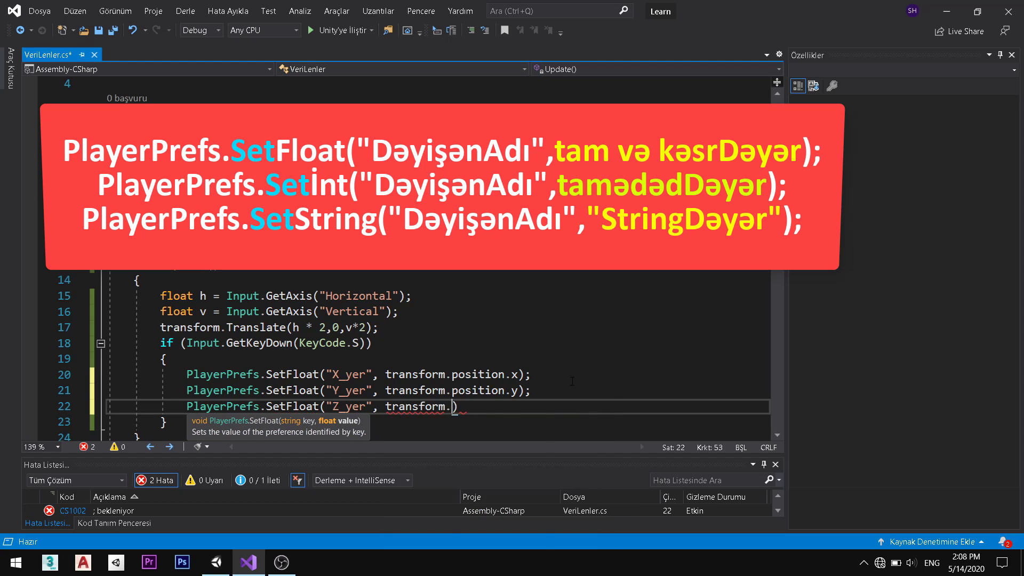
text(p)
key(Tab)
text(.z)
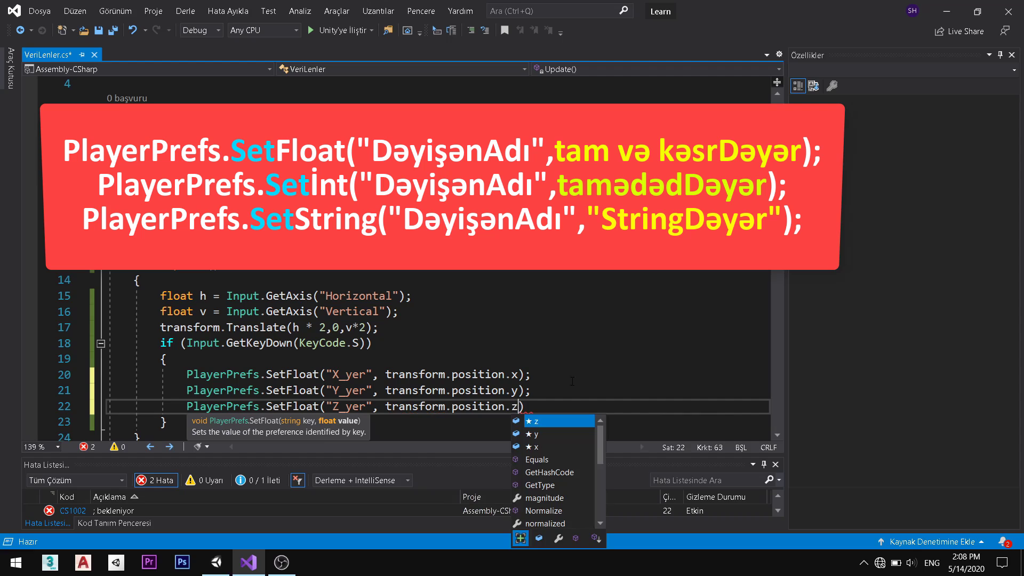
text();)
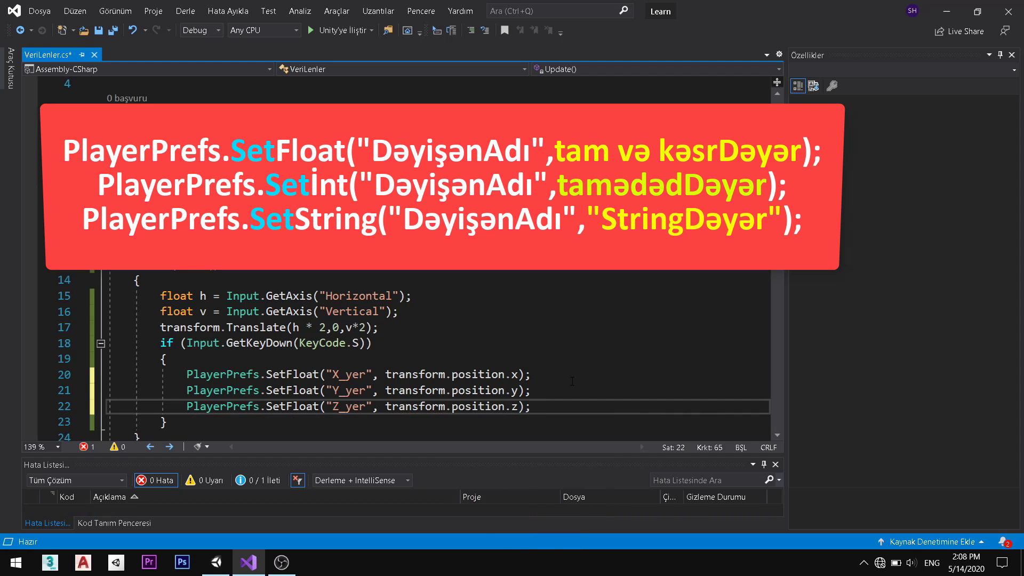
key(ctrl+s)
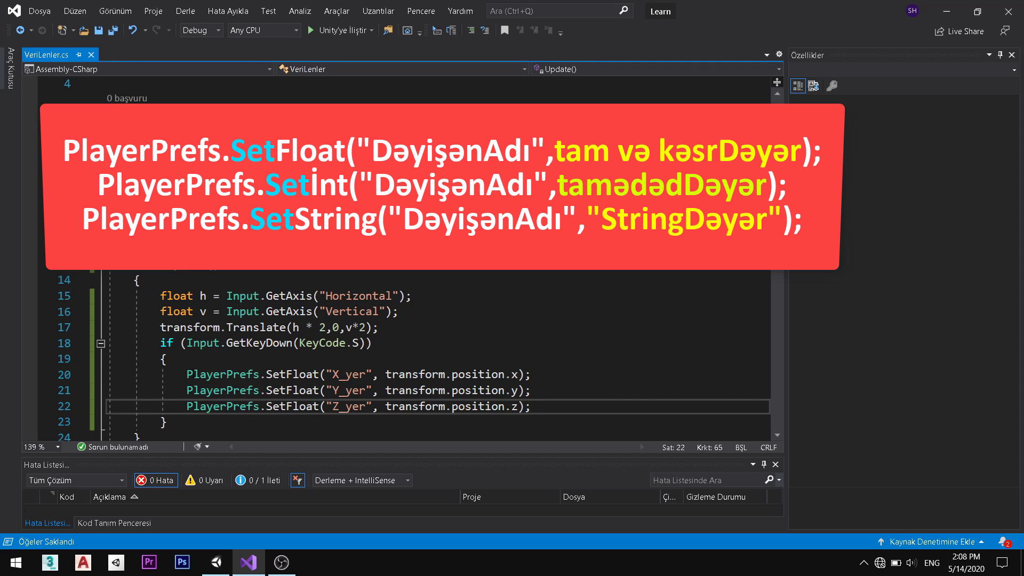
mouse_move(186, 375)
mouse_down()
mouse_move(532, 374)
mouse_move(545, 408)
mouse_move(534, 393)
mouse_up()
click(79, 422)
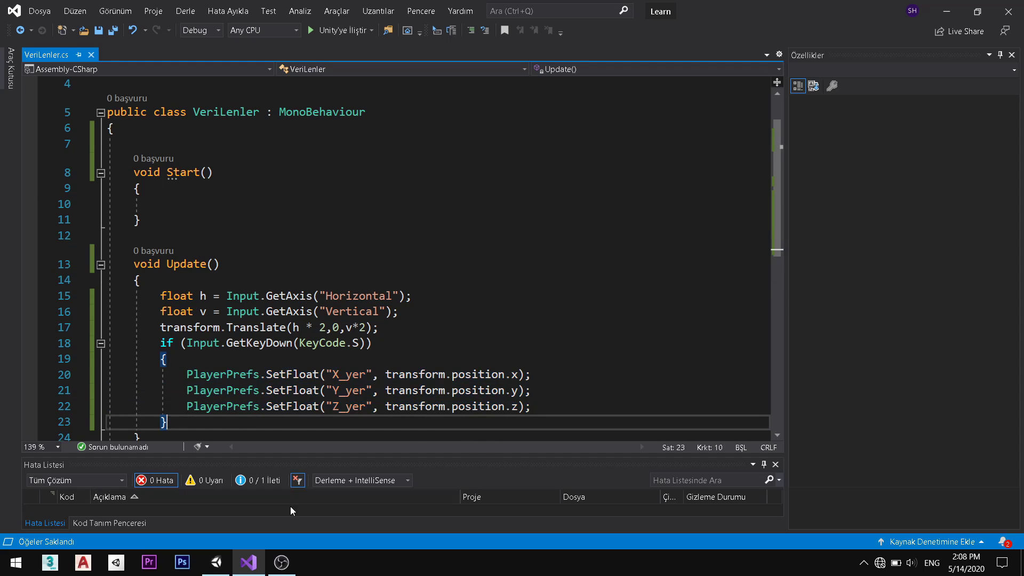
Step: Start the scene in Play mode in Unity, then bring VeriLenler.cs back up in Visual Studio
click(217, 562)
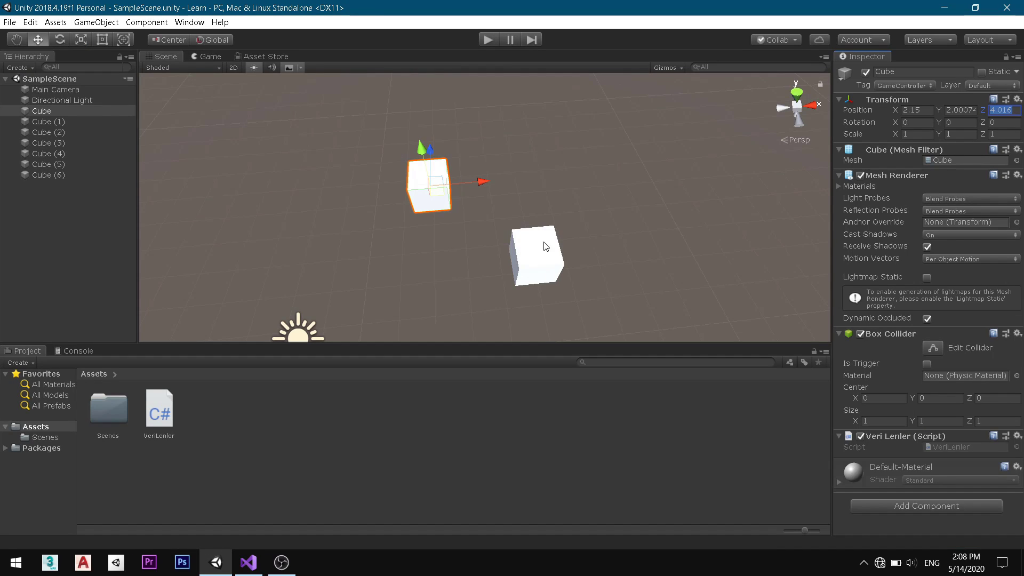
click(487, 40)
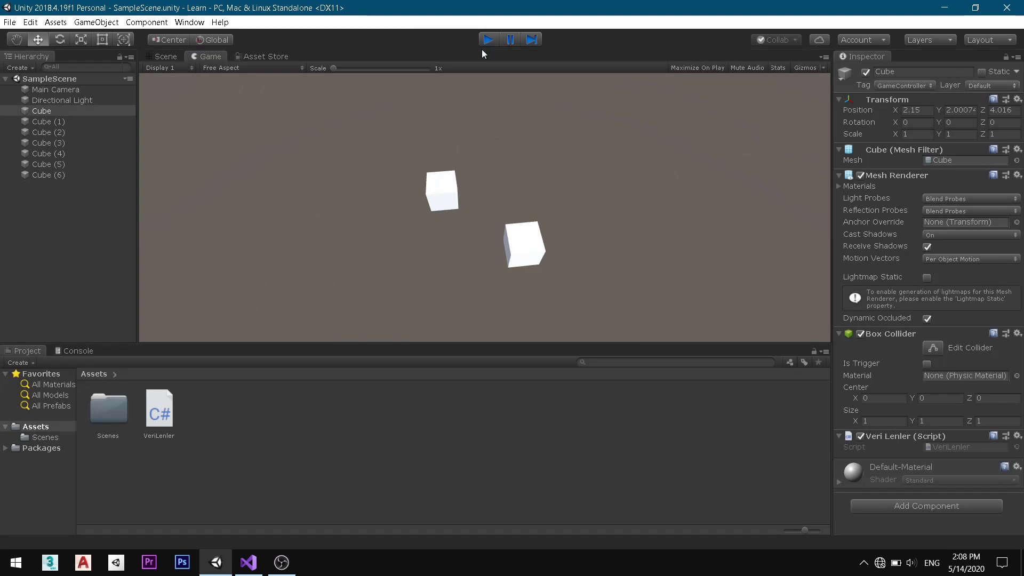
click(248, 562)
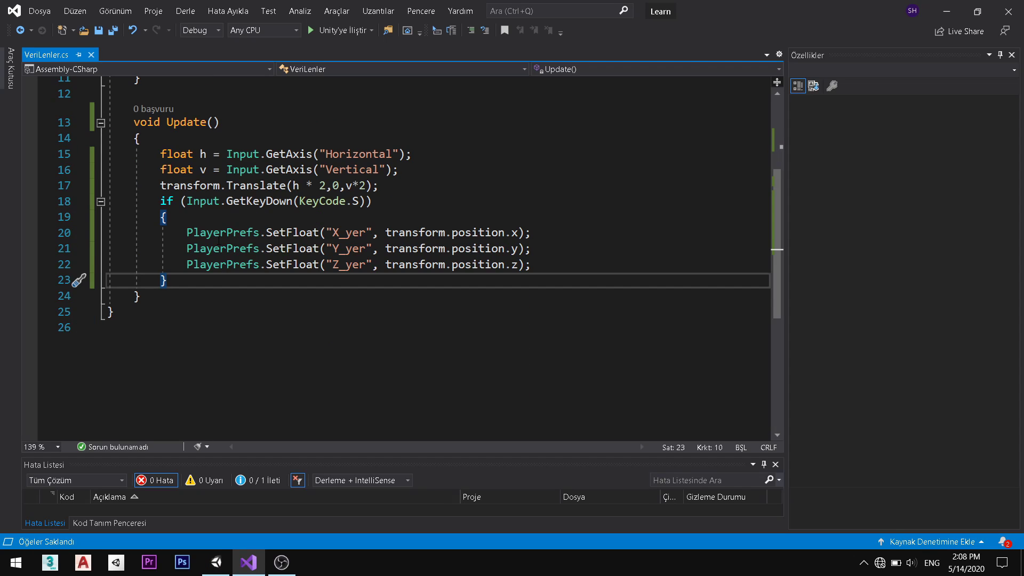
Step: Begin empty line 10 of Start() with transform.position, using IntelliSense completions
scroll(219, 241, up, 4)
scroll(253, 196, down, 2)
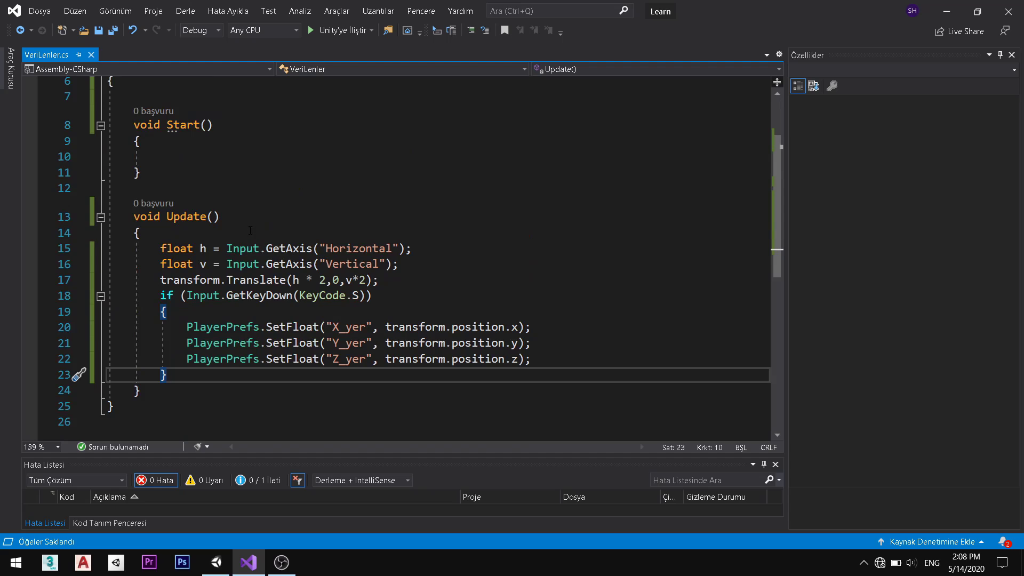
click(151, 156)
scroll(187, 182, down, 1)
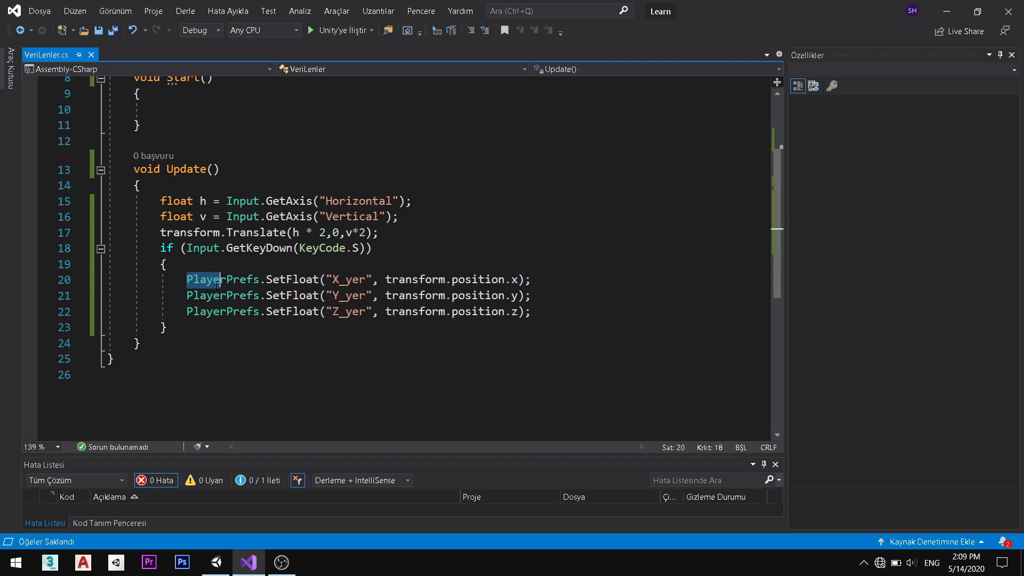
drag(186, 279, 200, 232)
click(173, 108)
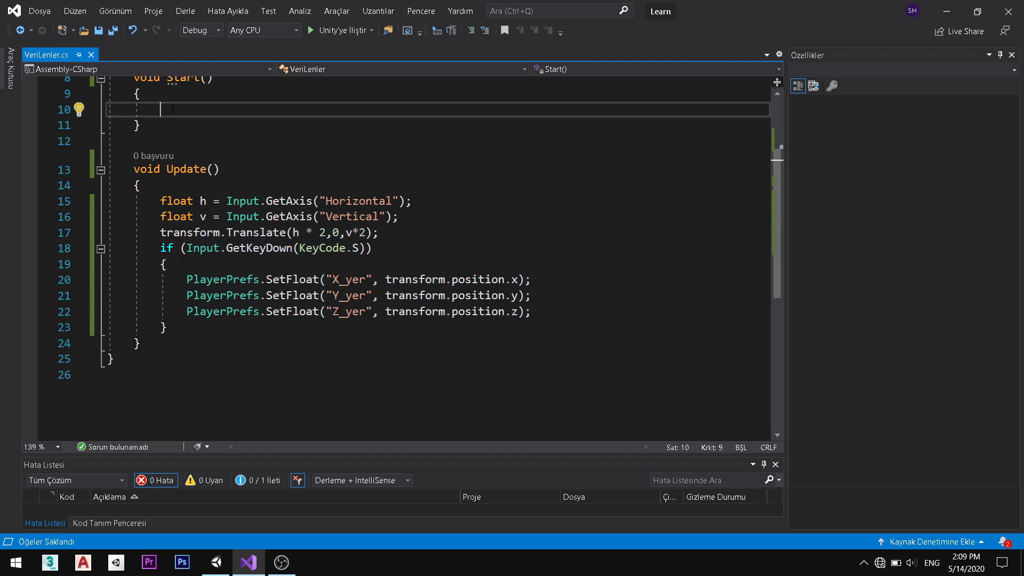
text(tra)
key(Tab)
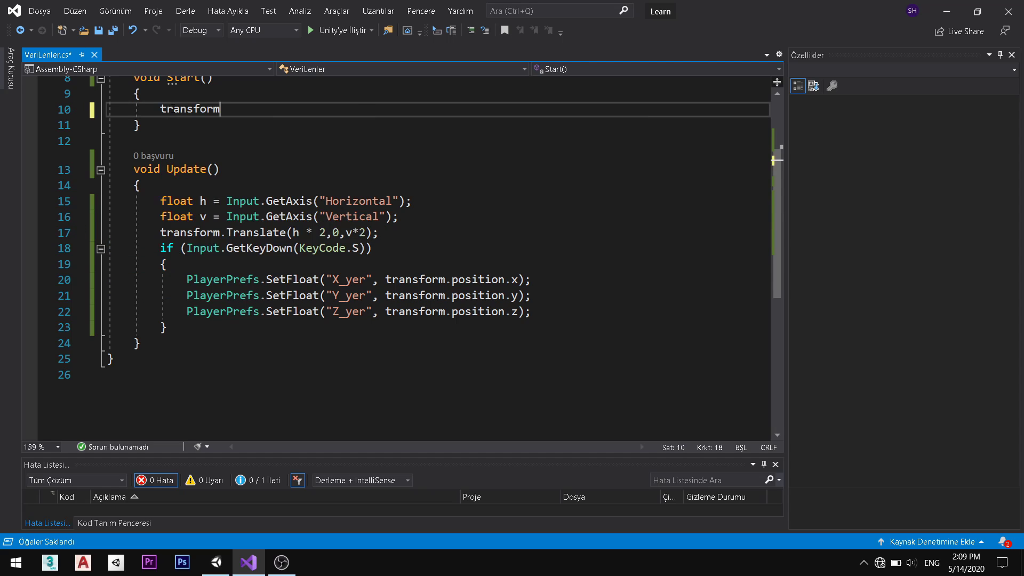
text(.o)
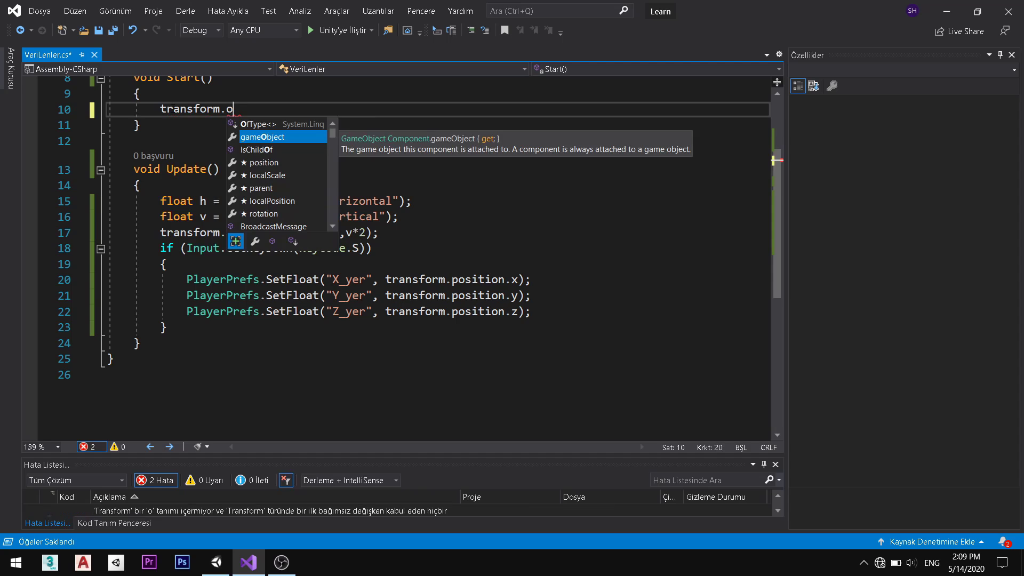
key(BackSpace)
text(pos)
key(Tab)
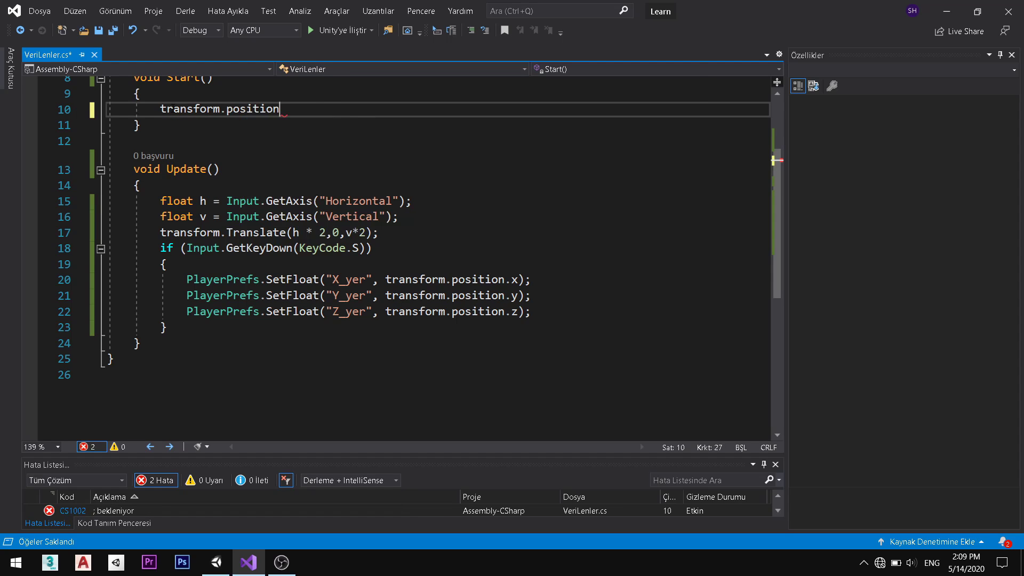
Step: Assign it a new Vector3 whose first argument starts PlayerPrefs.GetFloat("")
text(=new )
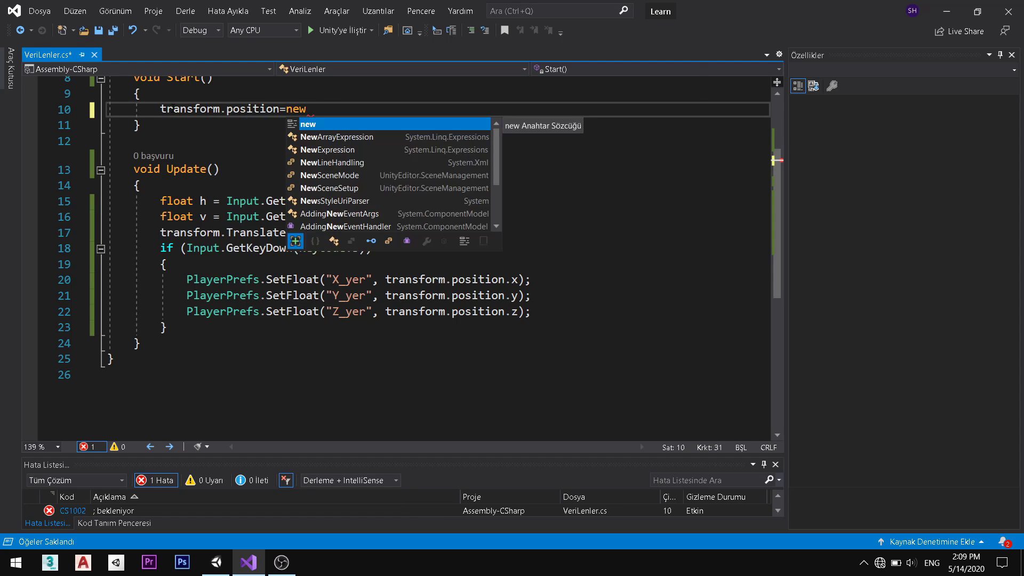
text(Vec)
key(Tab)
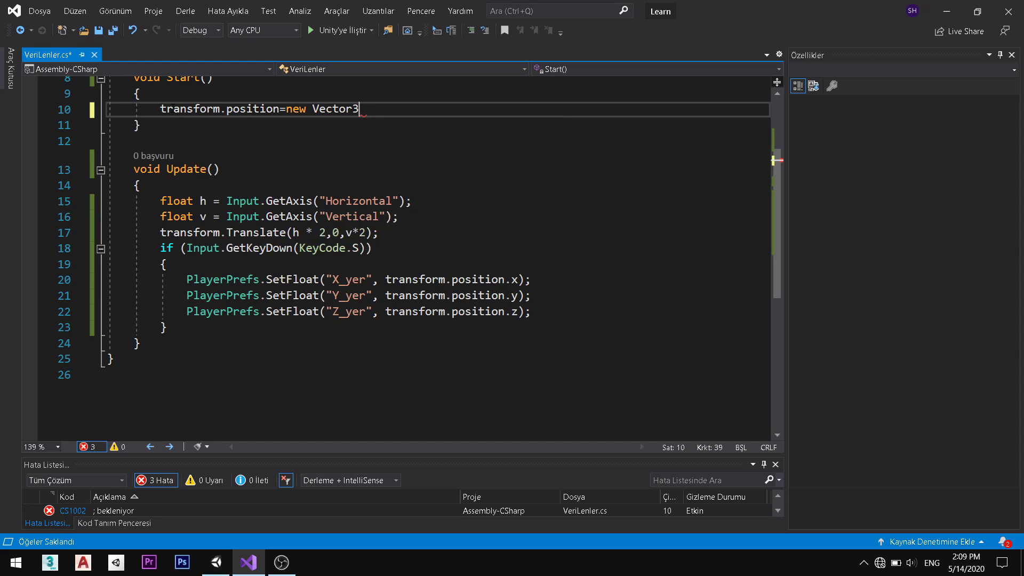
text(()
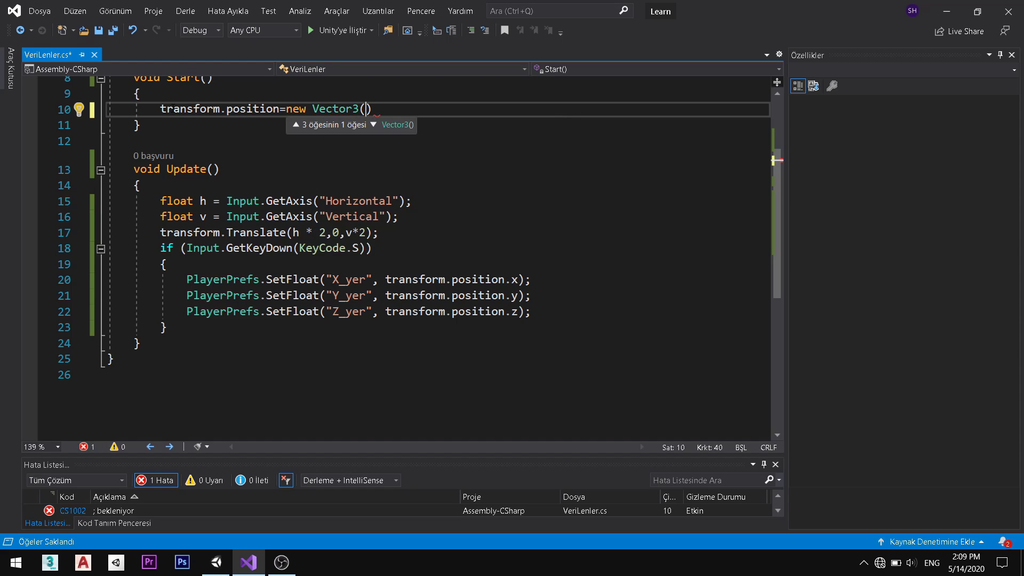
key(Left)
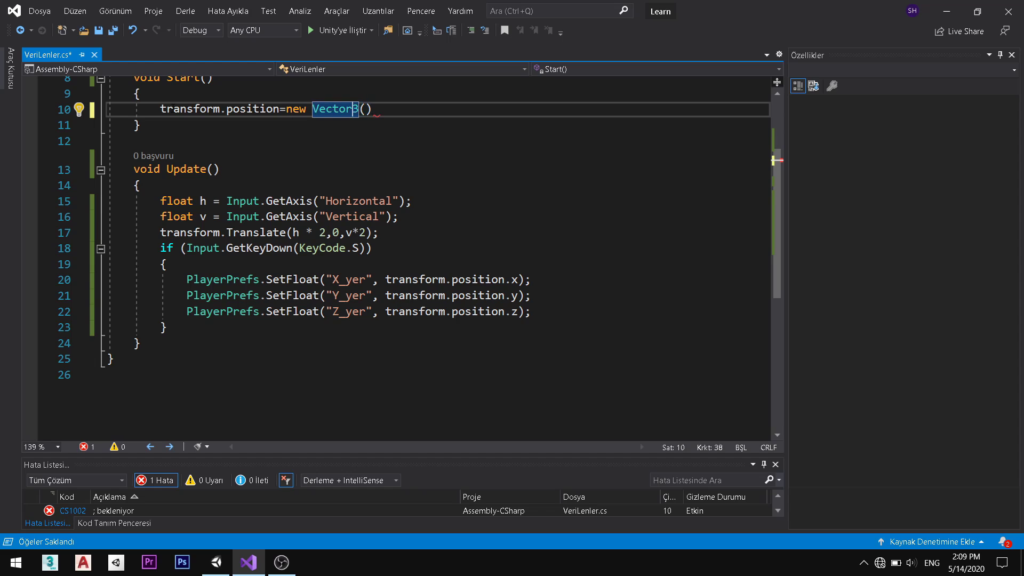
key(Right)
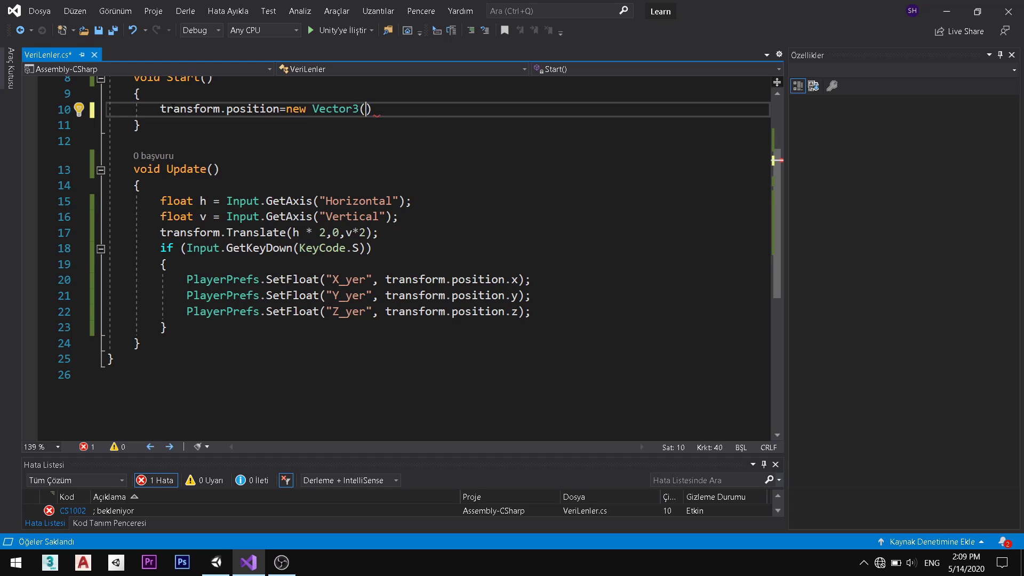
text(PLa)
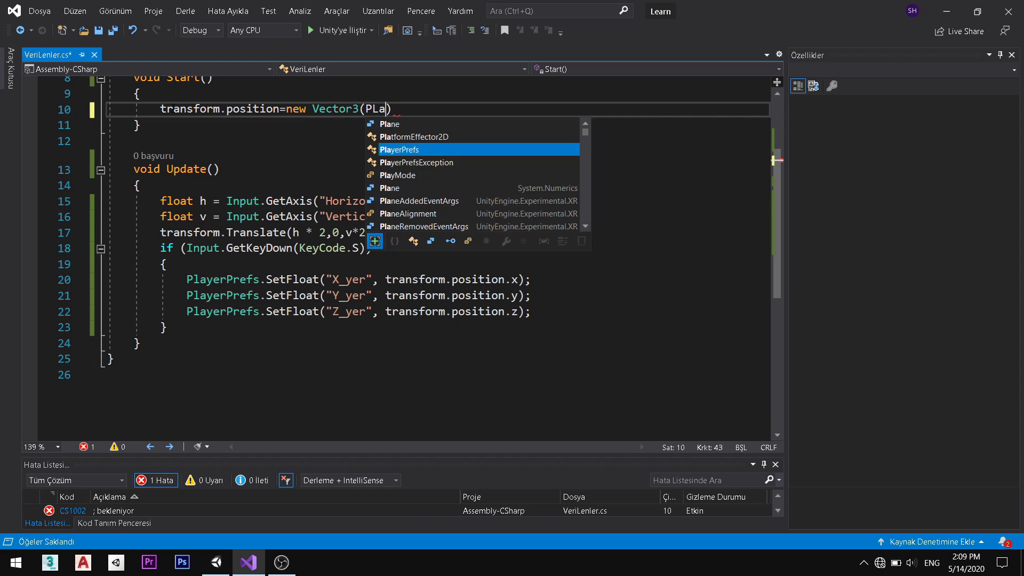
text(.Get)
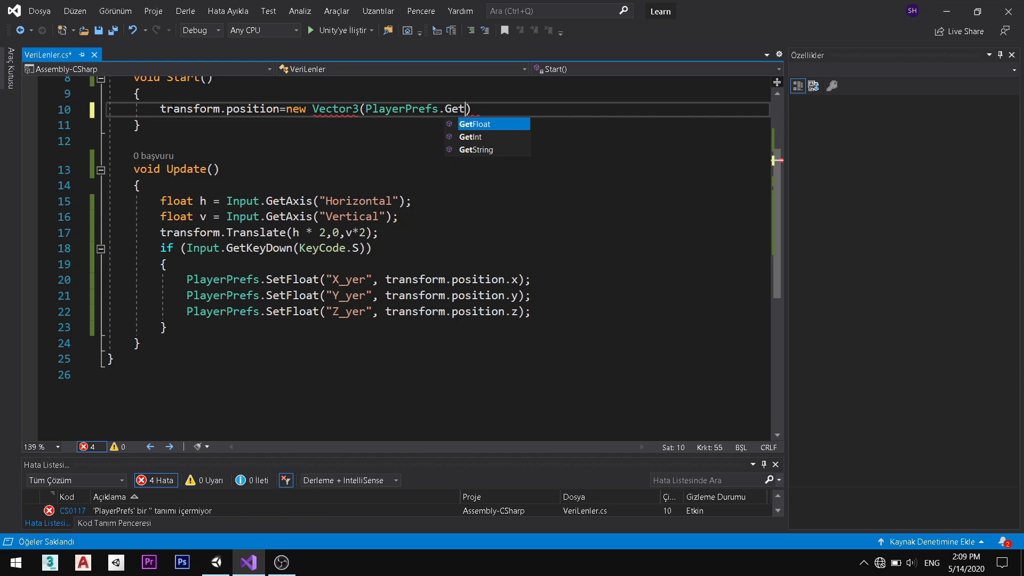
key(Tab)
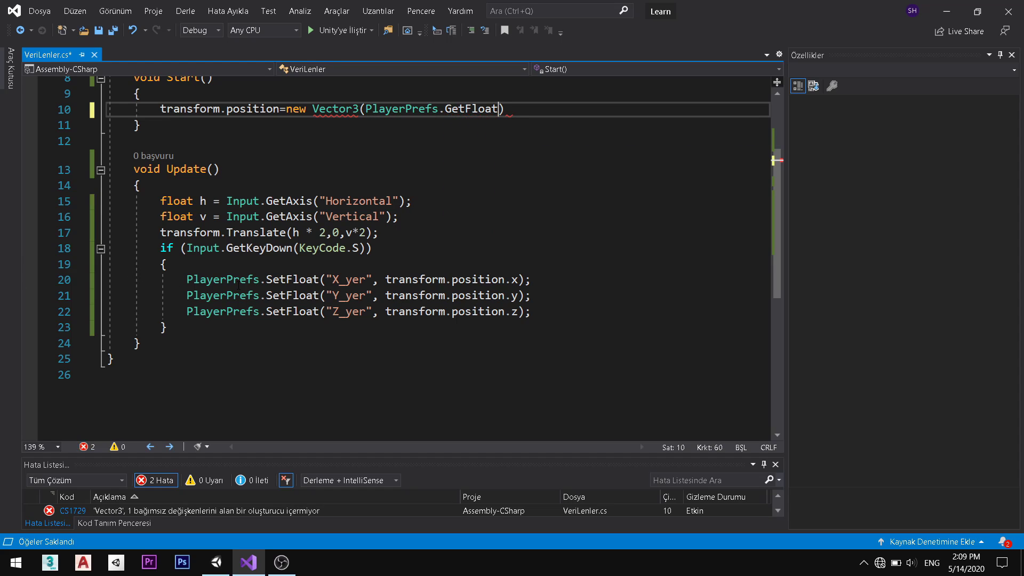
click(273, 279)
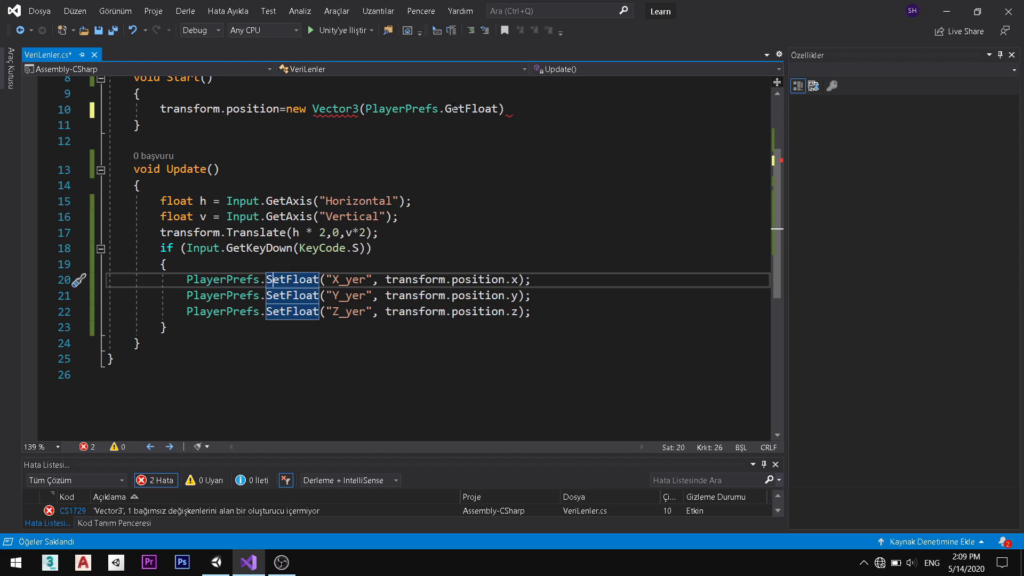
click(498, 108)
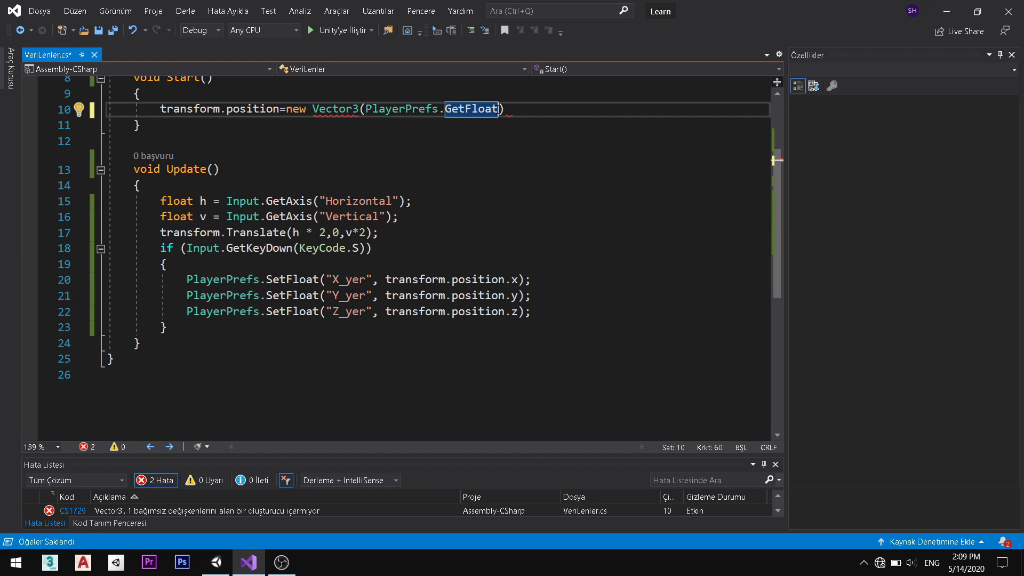
text(()
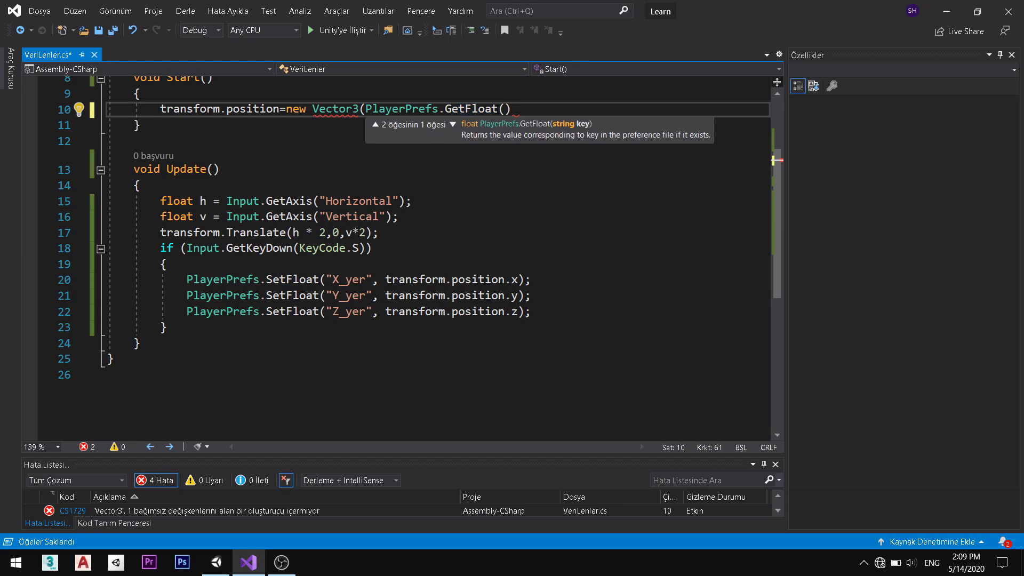
text())
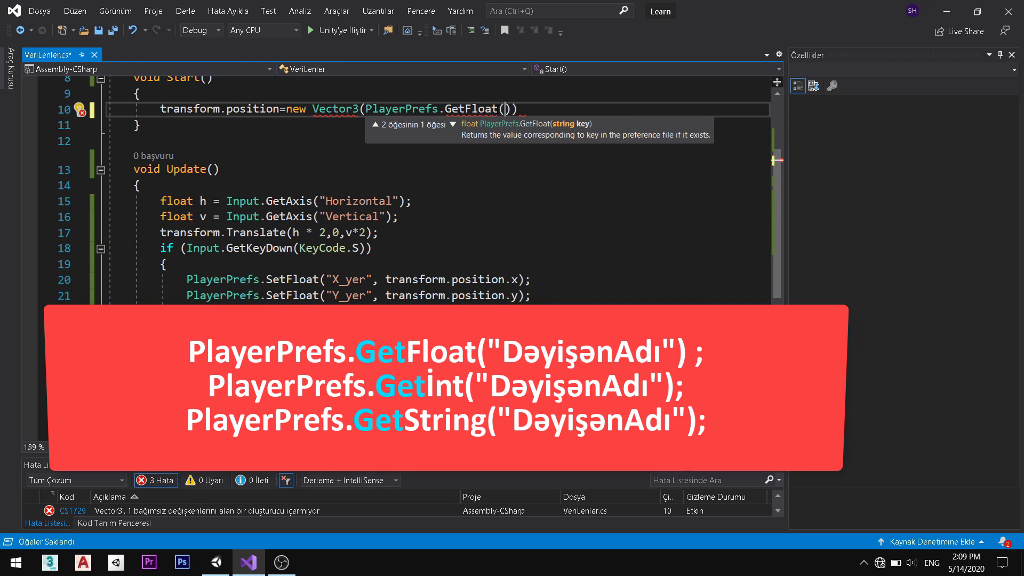
text(")
Step: Fill the first GetFloat argument with the key "X_yer"
key(BackSpace)
text(")
drag(326, 279, 339, 279)
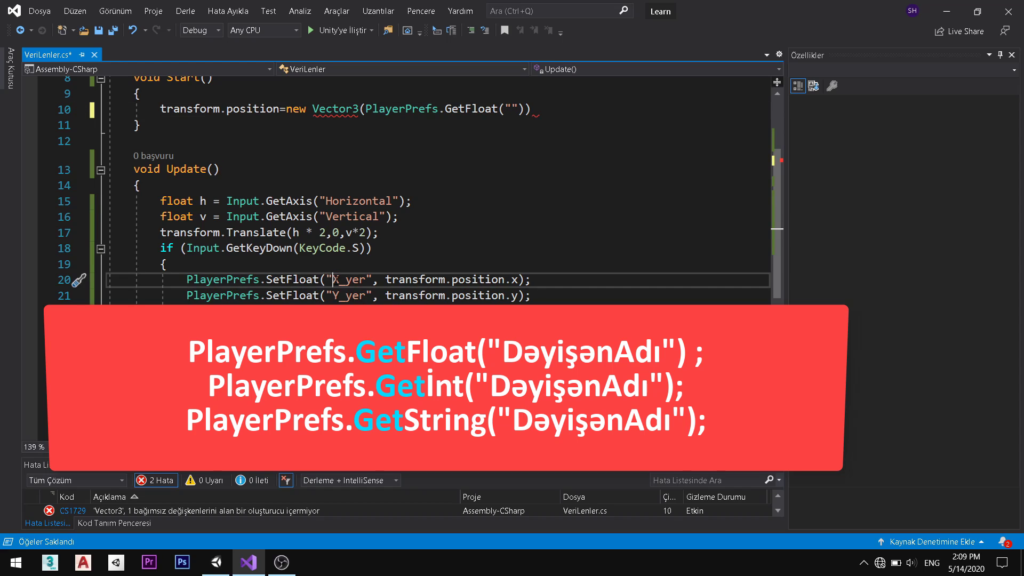
click(511, 108)
text(S)
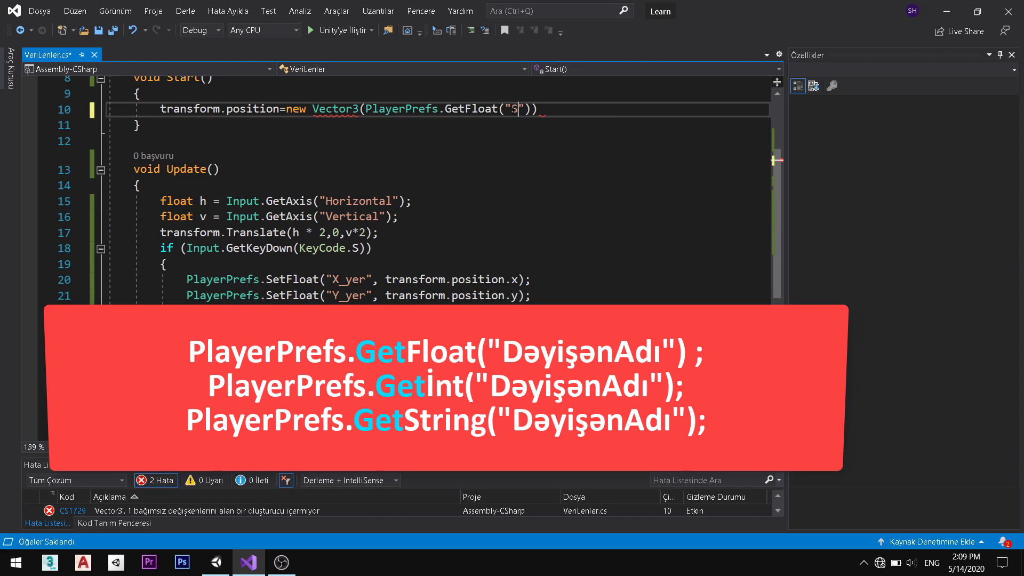
text(X_y)
text(er)
key(Right)
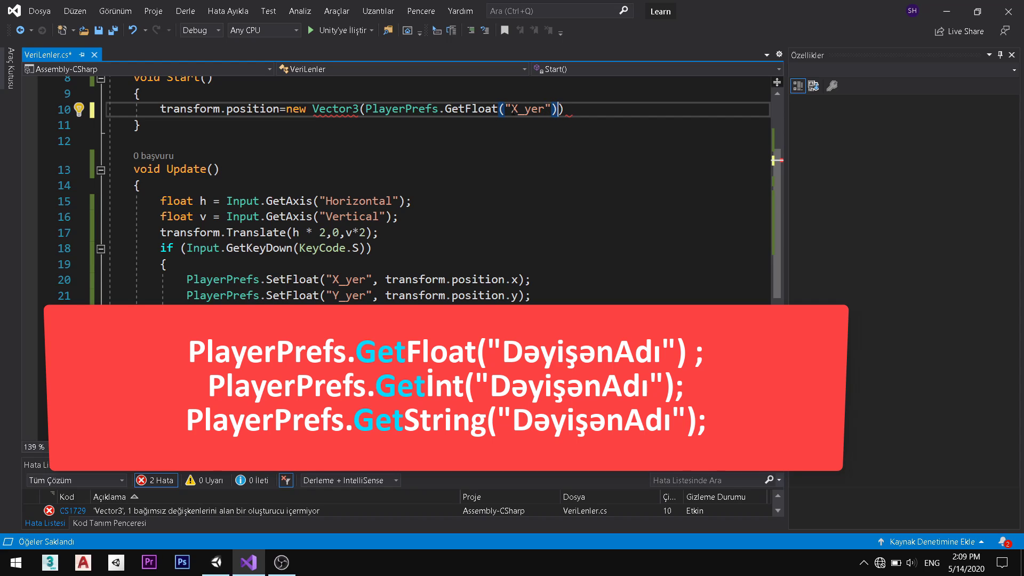
Step: Add the second argument PlayerPrefs.GetFloat("Y_yer"), correcting a mistaken SetFloat to GetFloat
text(,)
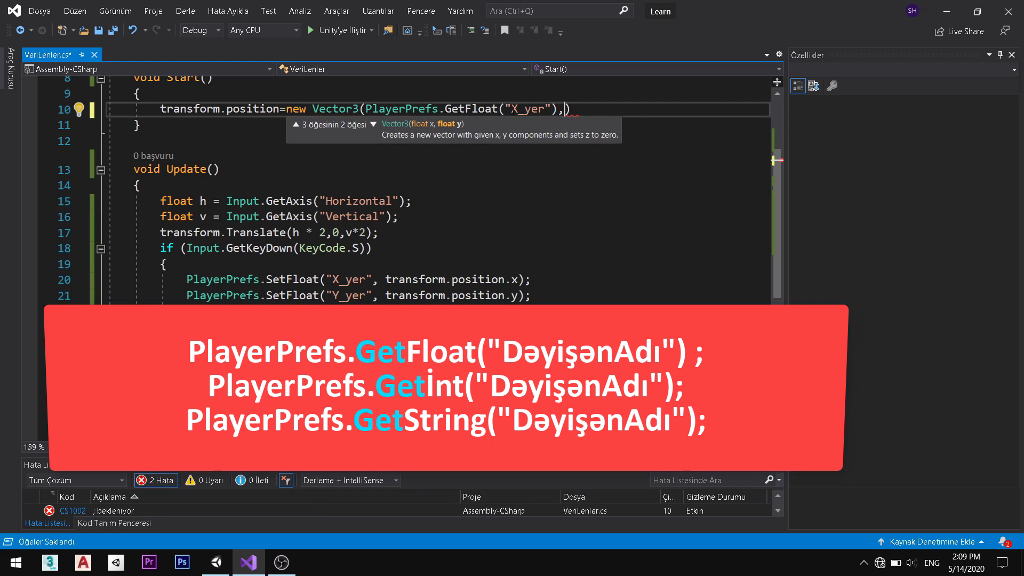
text(Pla)
key(BackSpace)
key(BackSpace)
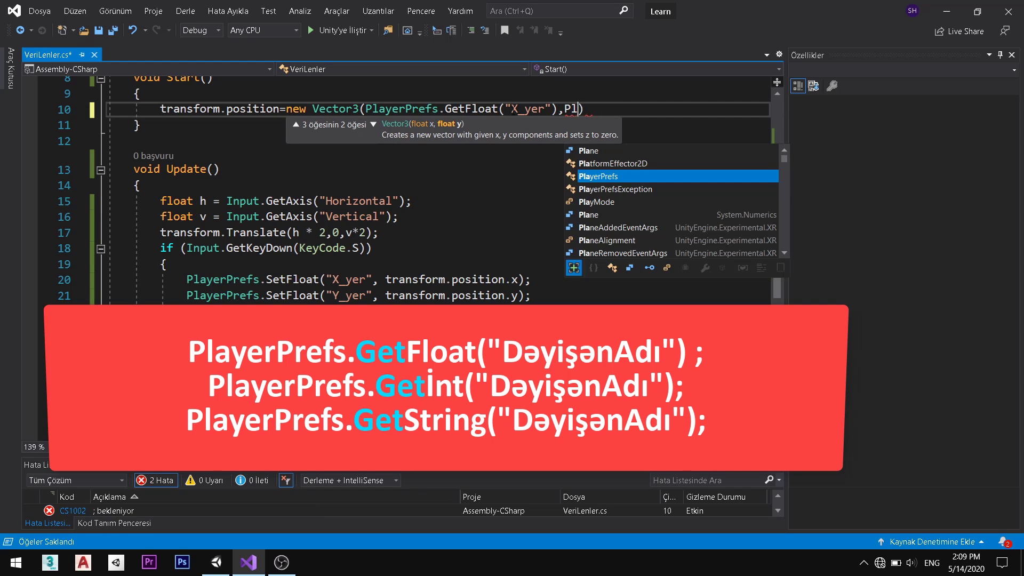
key(BackSpace)
text(tr)
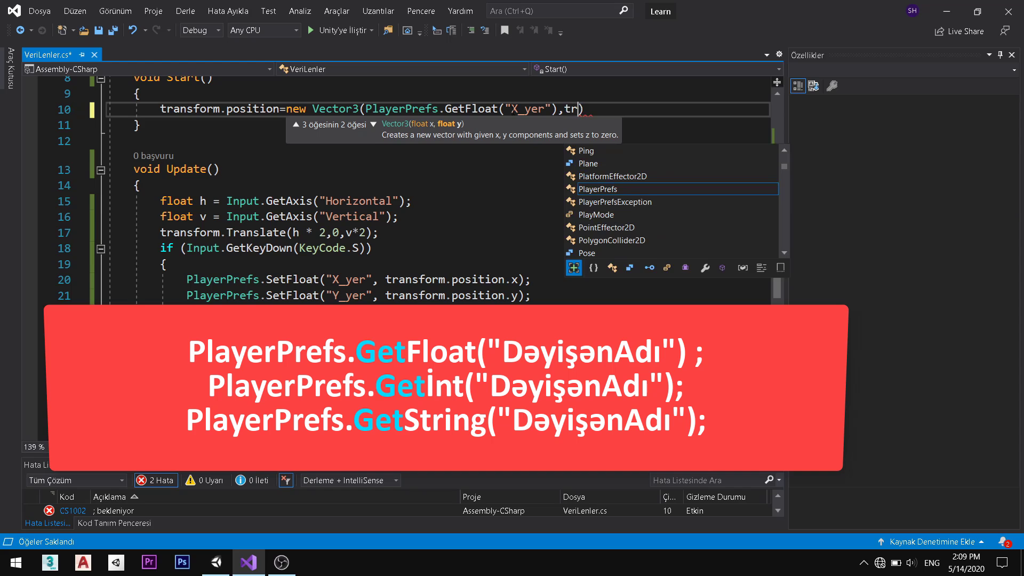
key(Tab)
text(.p)
key(Tab)
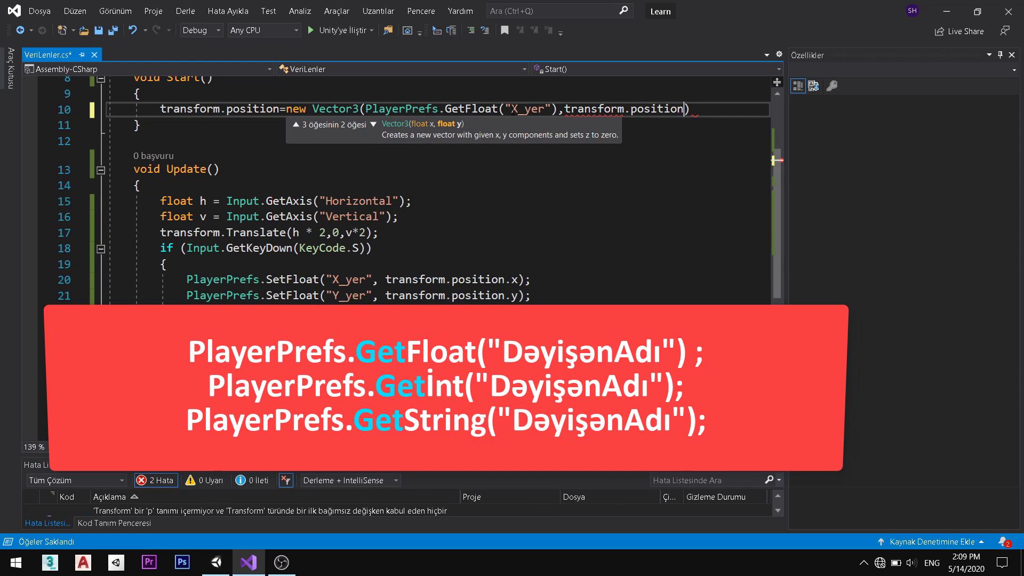
text(.)
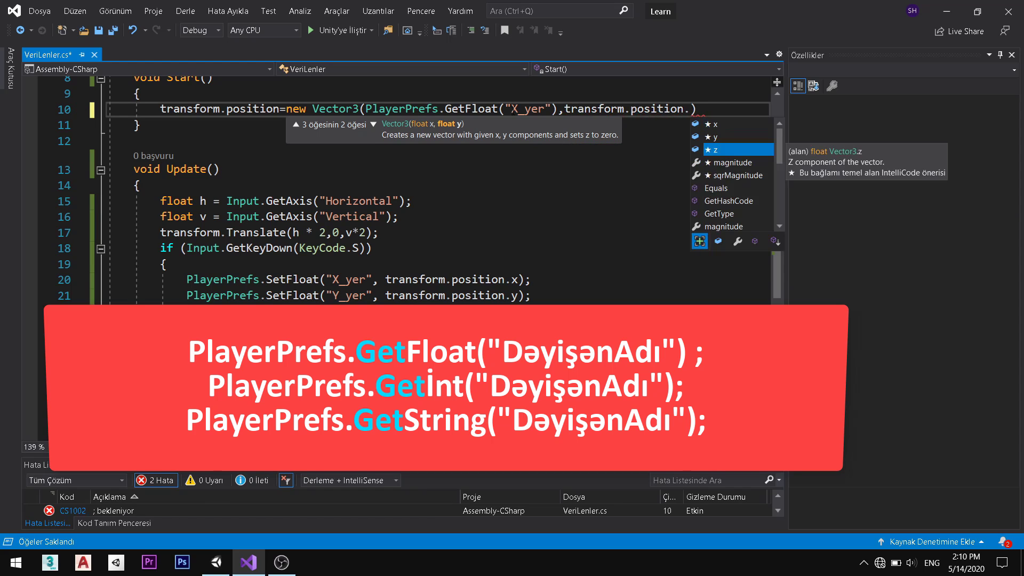
text(y)
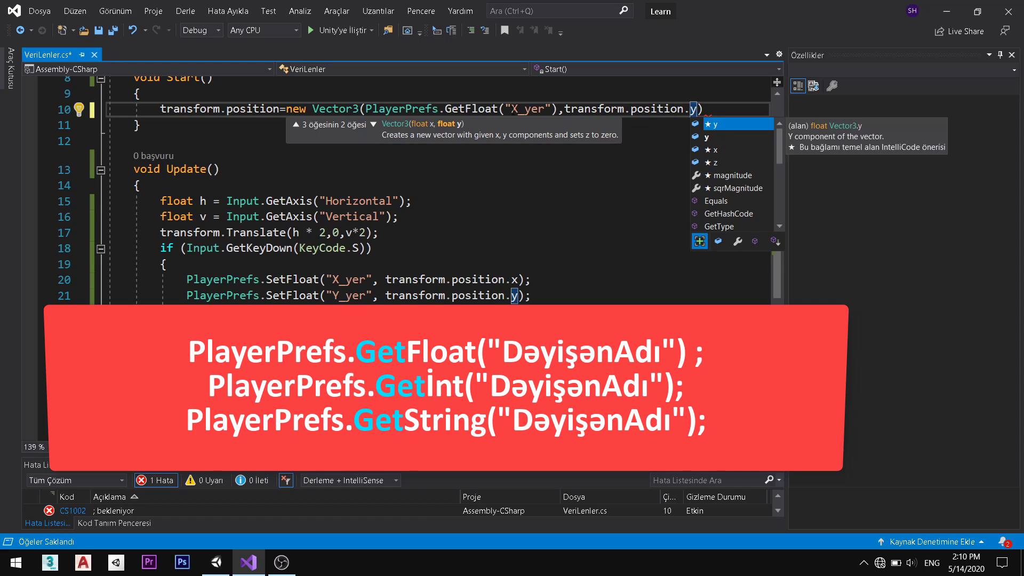
key(BackSpace)
key(BackSpace)
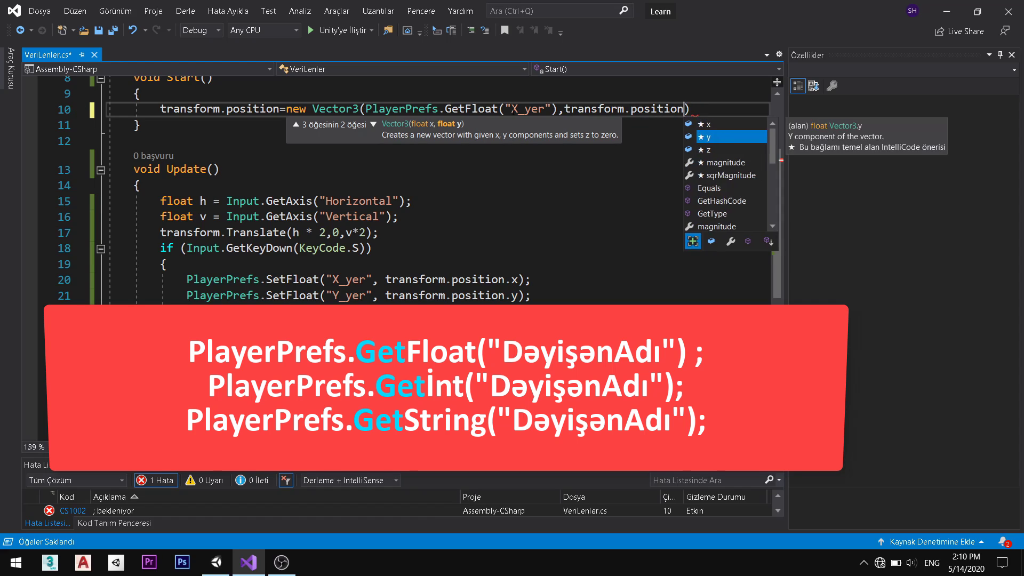
key(BackSpace)
key(BackSpace)
key(BackSpace)
key(BackSpace)
key(BackSpace)
key(BackSpace)
key(BackSpace)
key(BackSpace)
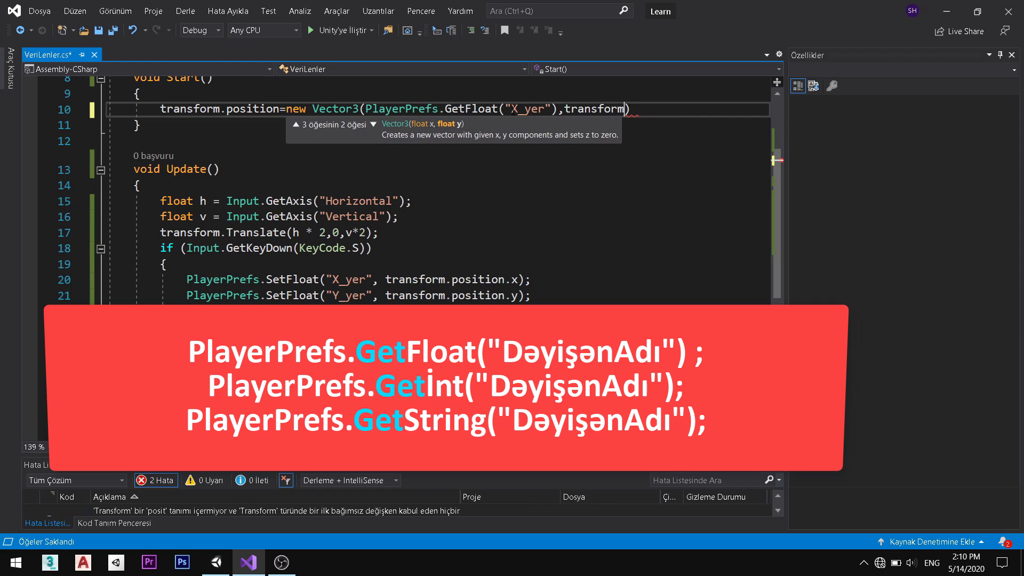
key(BackSpace)
key(BackSpace)
key(BackSpace)
key(BackSpace)
key(BackSpace)
key(BackSpace)
text(Pla)
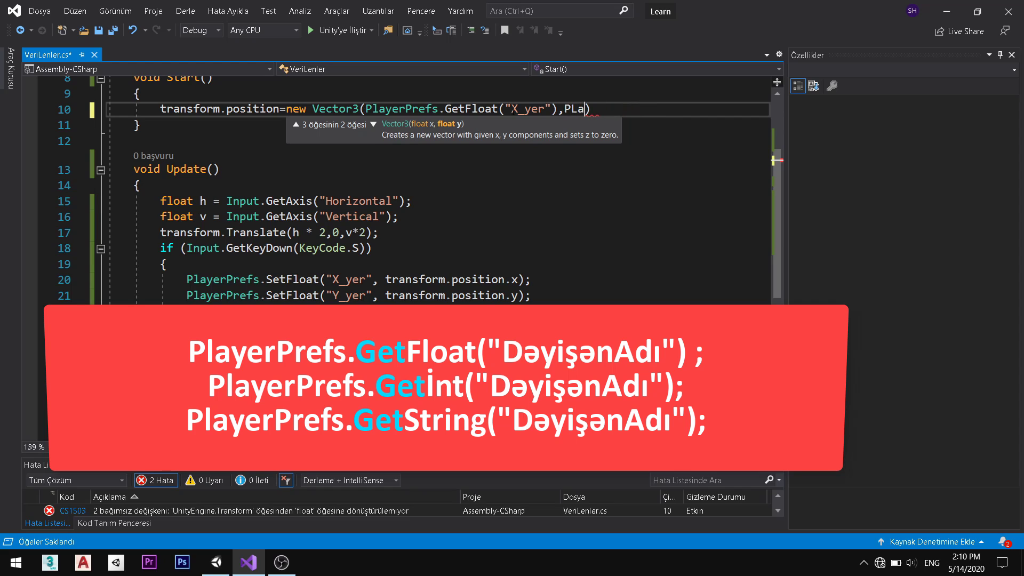
text(yerPrefs.)
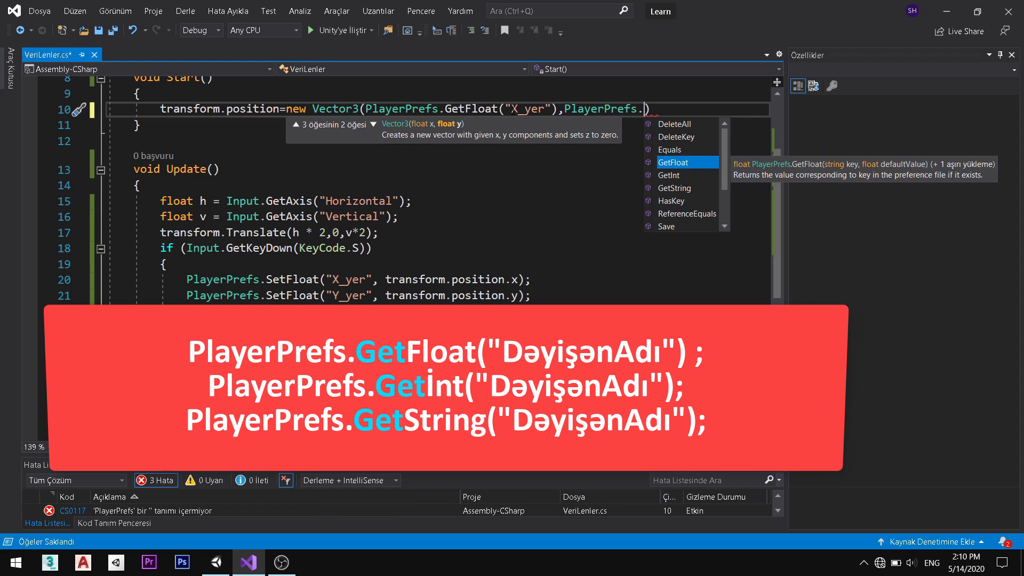
text(Se)
key(Tab)
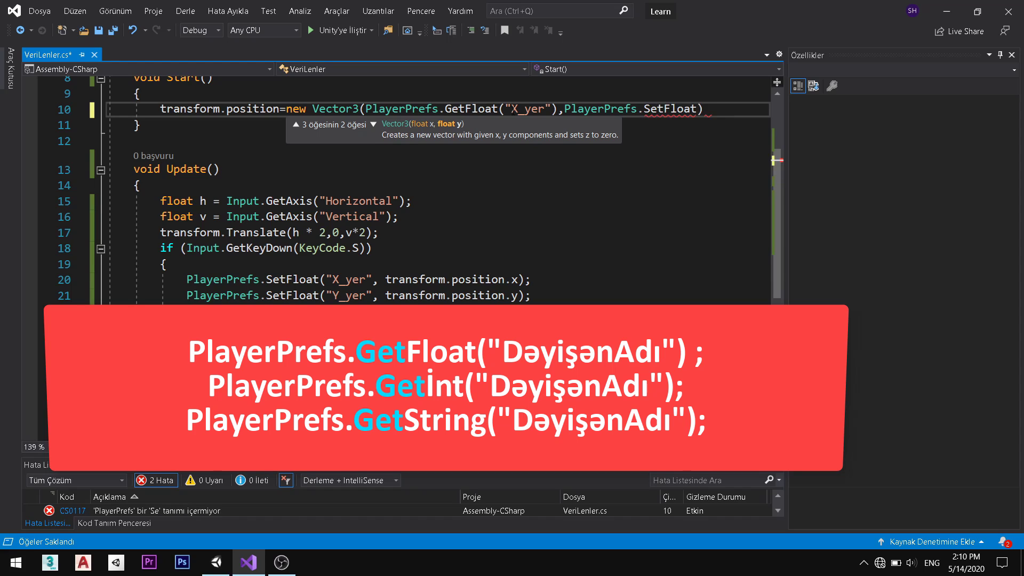
text((")
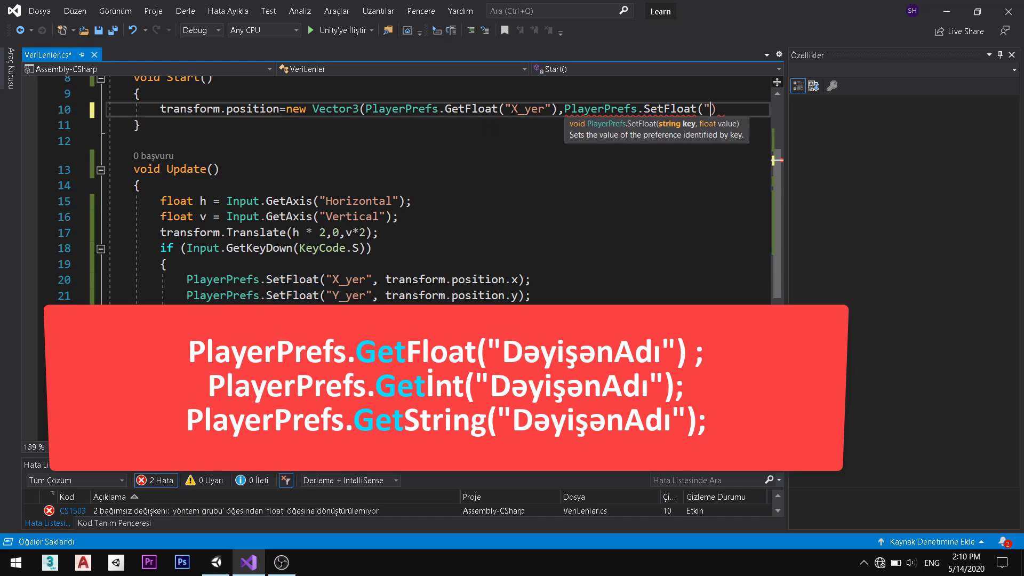
text(Y))
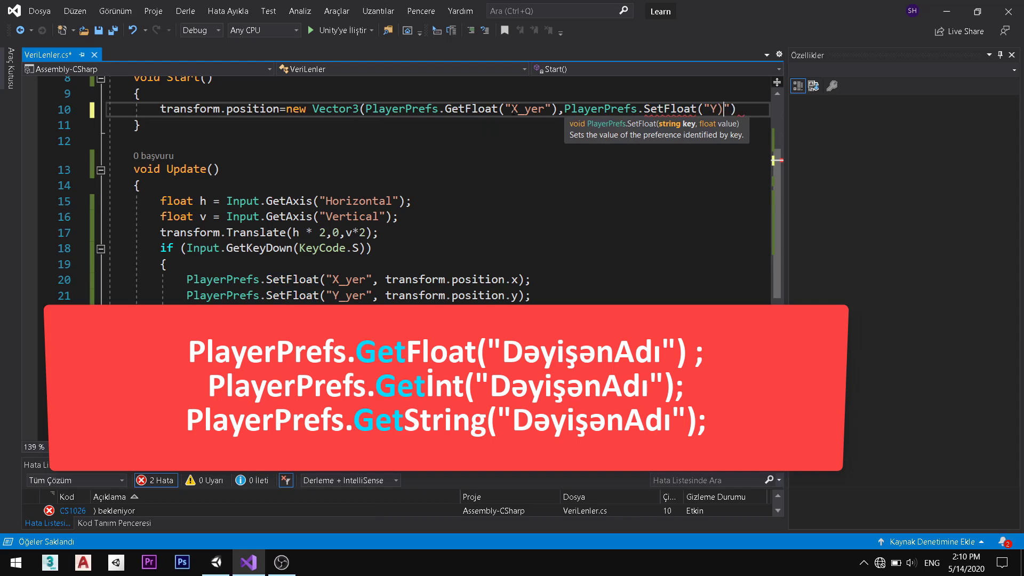
key(BackSpace)
text(_y)
text(er)
text("),)
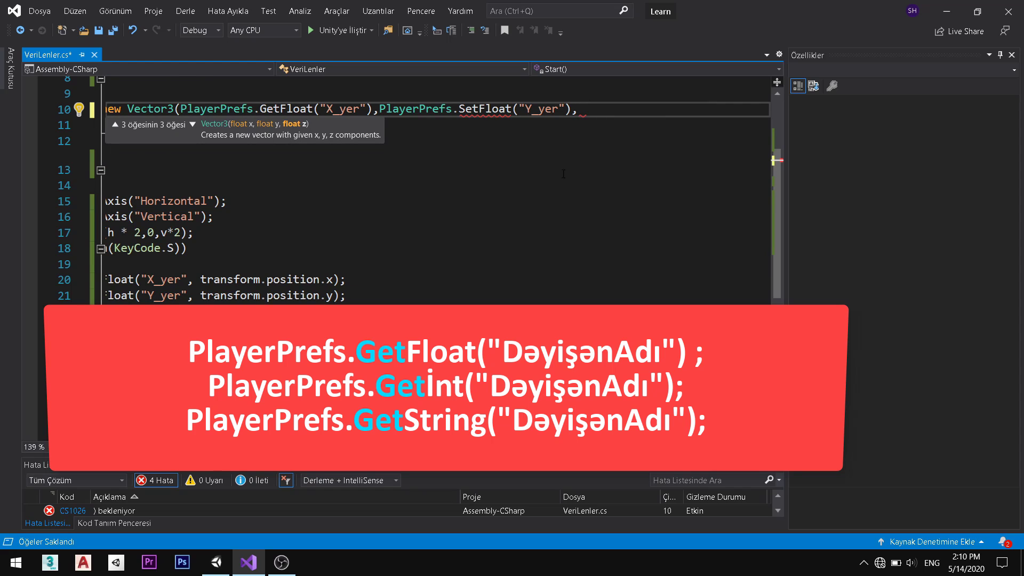
key(Left)
key(Left)
key(Left)
key(Left)
key(Left)
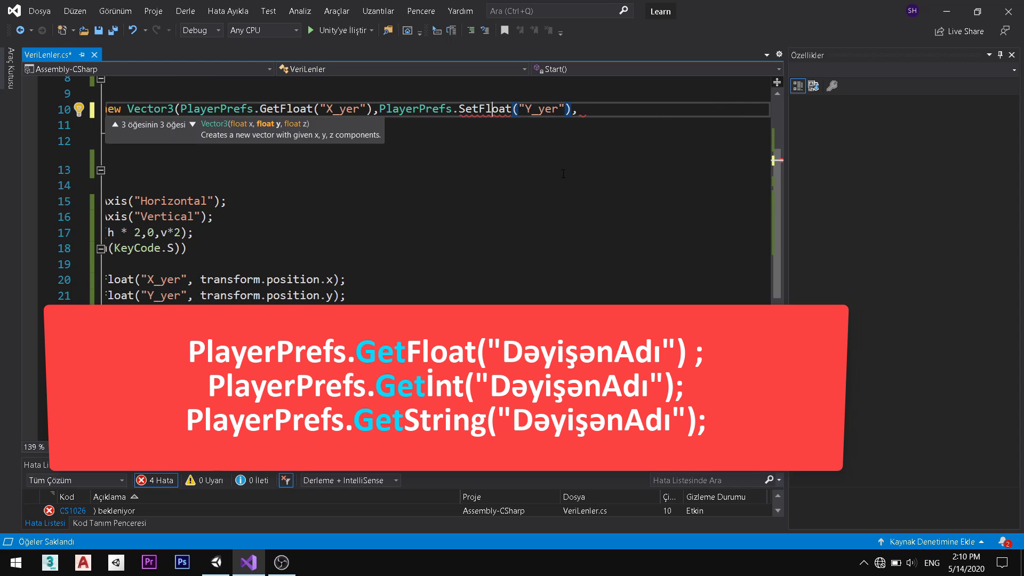
key(Left)
key(BackSpace)
text(G)
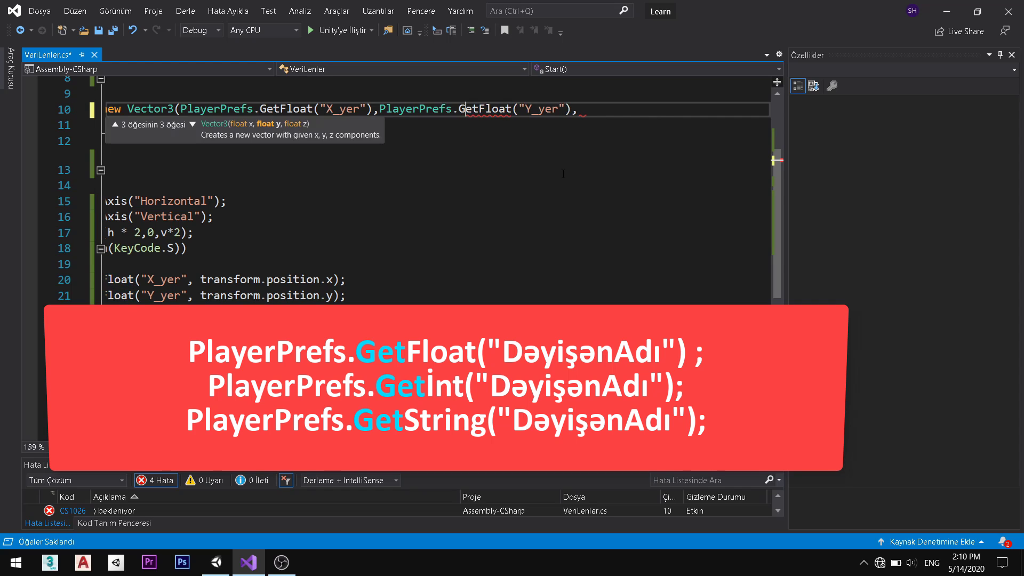
Step: Add the third argument GetFloat("Z_yer"), close the statement, and save the script
click(611, 105)
text(g)
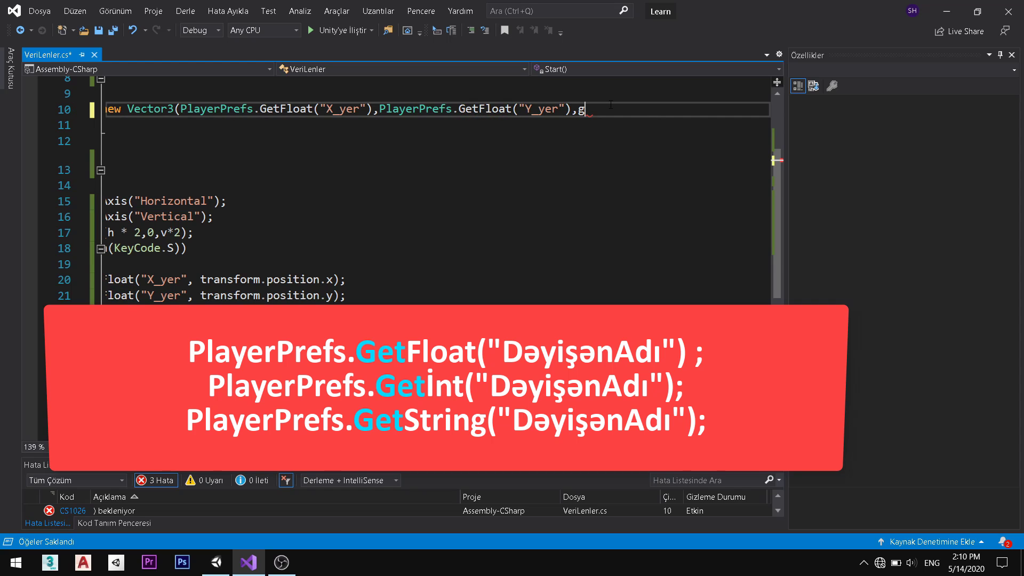
key(BackSpace)
text(P)
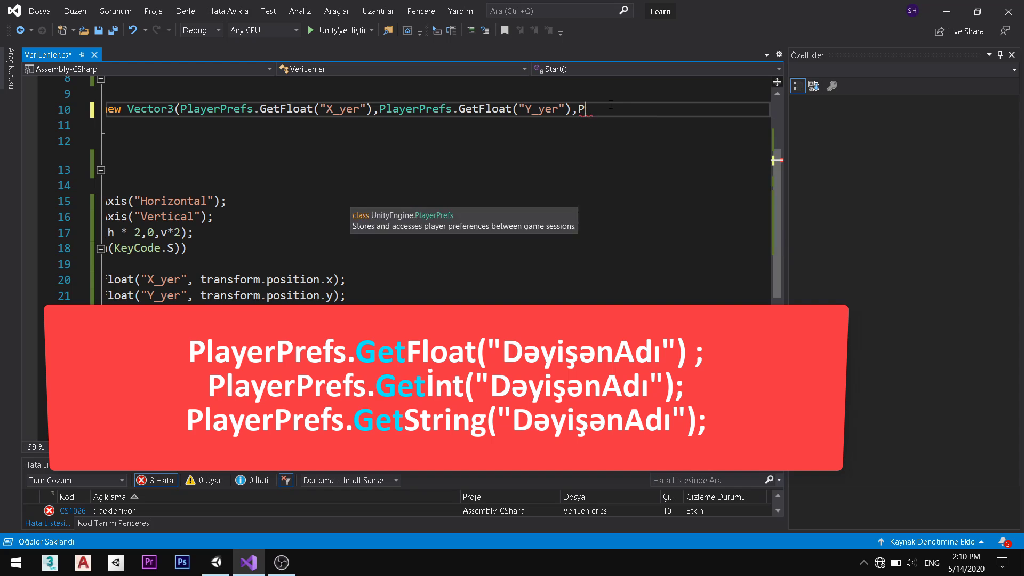
text(.Get()
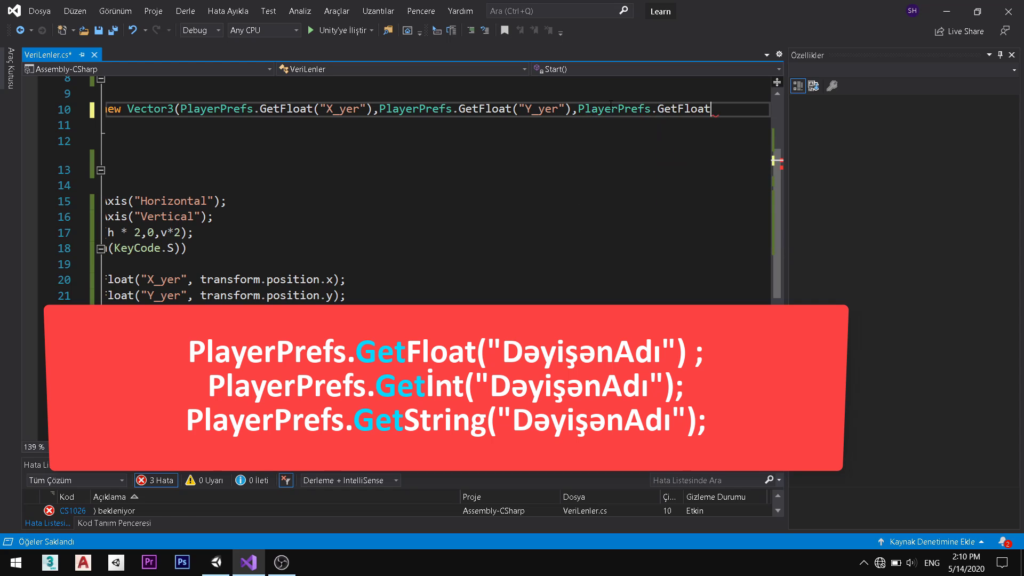
text(")
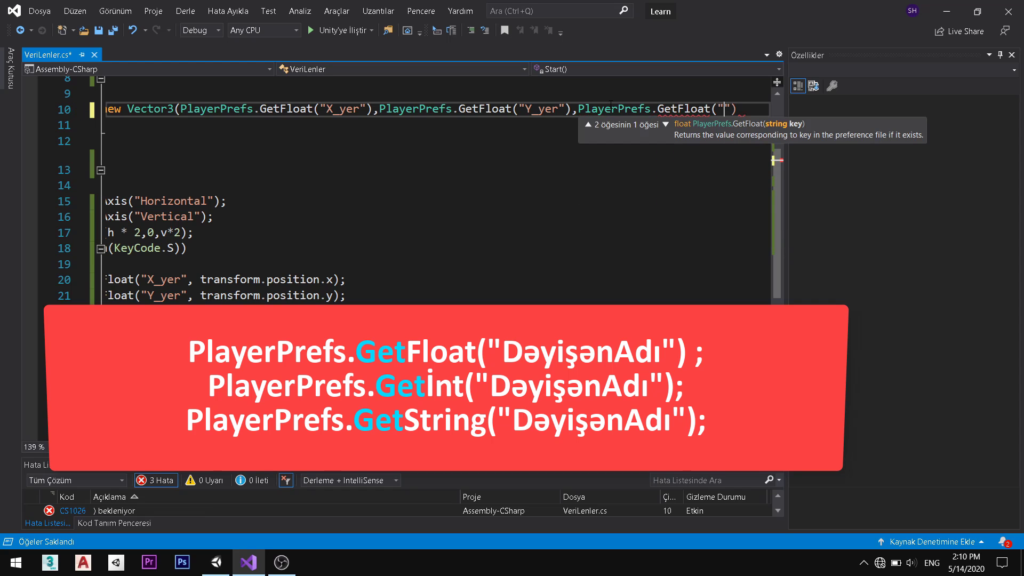
text(Z_)
text(yer)
text())
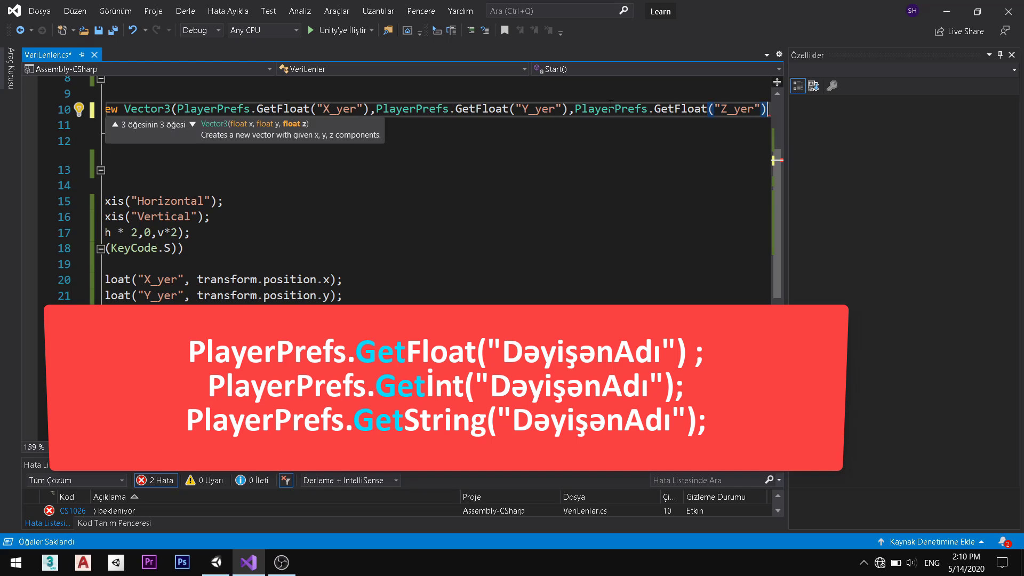
text();)
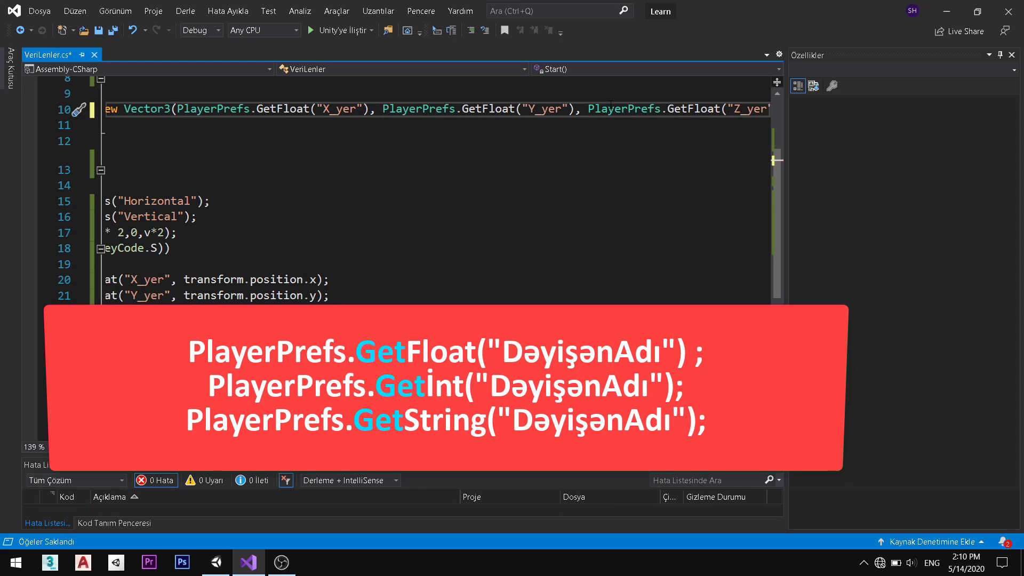
ctrl+scroll(518, 165, down, 2)
ctrl+scroll(518, 164, down, 3)
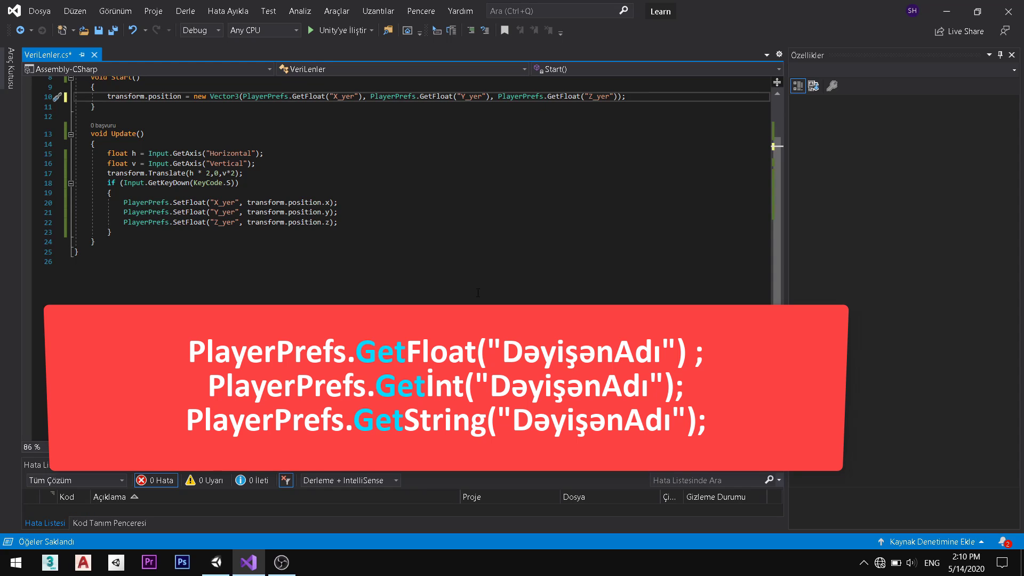
ctrl+scroll(508, 258, up, 3)
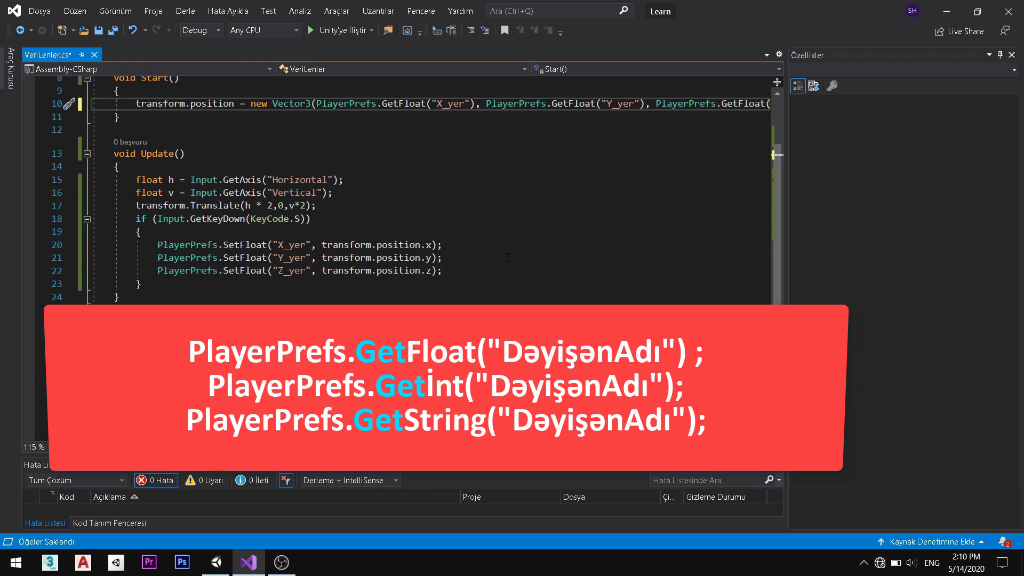
key(ctrl+s)
scroll(506, 207, up, 1)
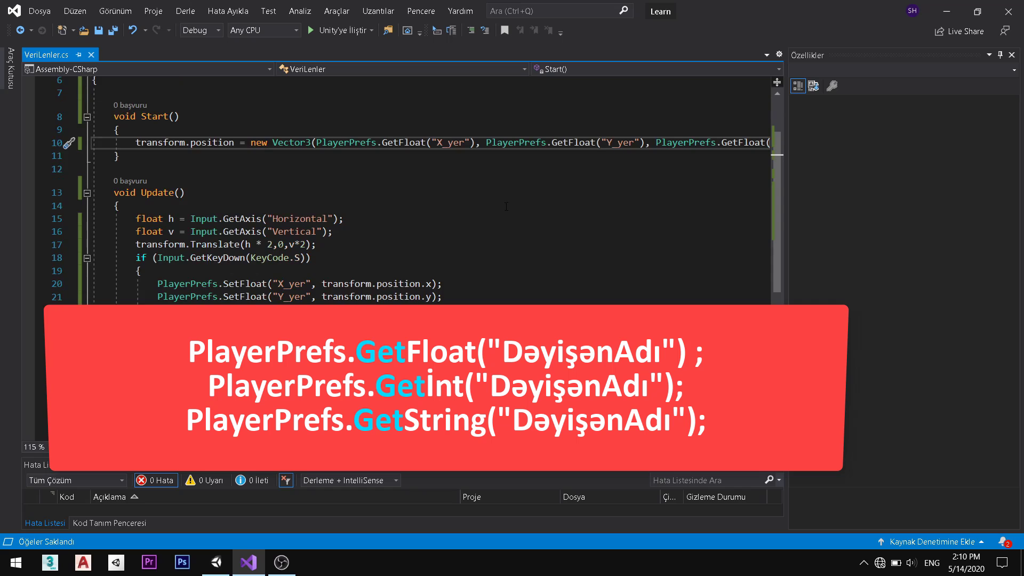
ctrl+scroll(507, 206, up, 1)
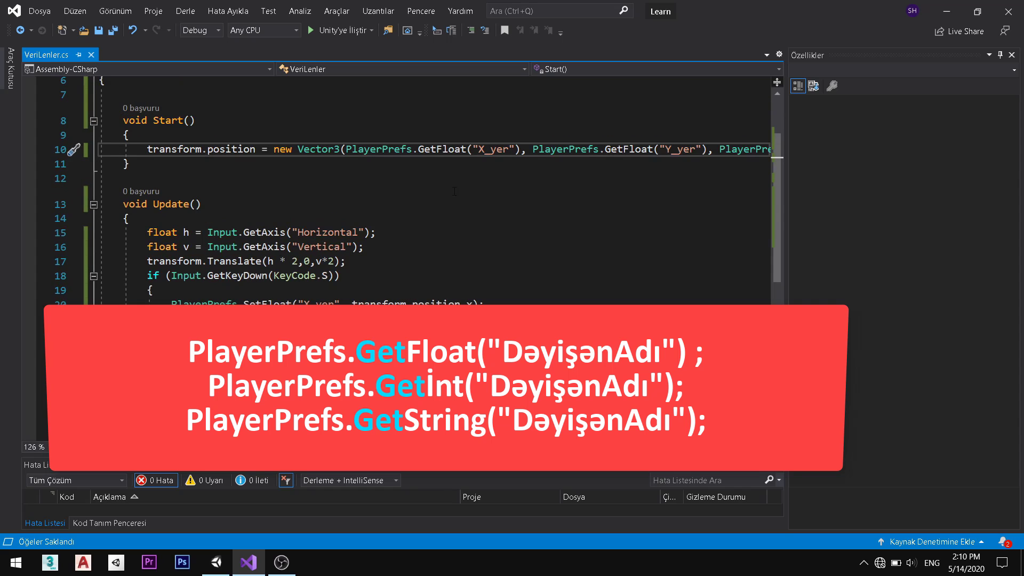
scroll(448, 184, up, 1)
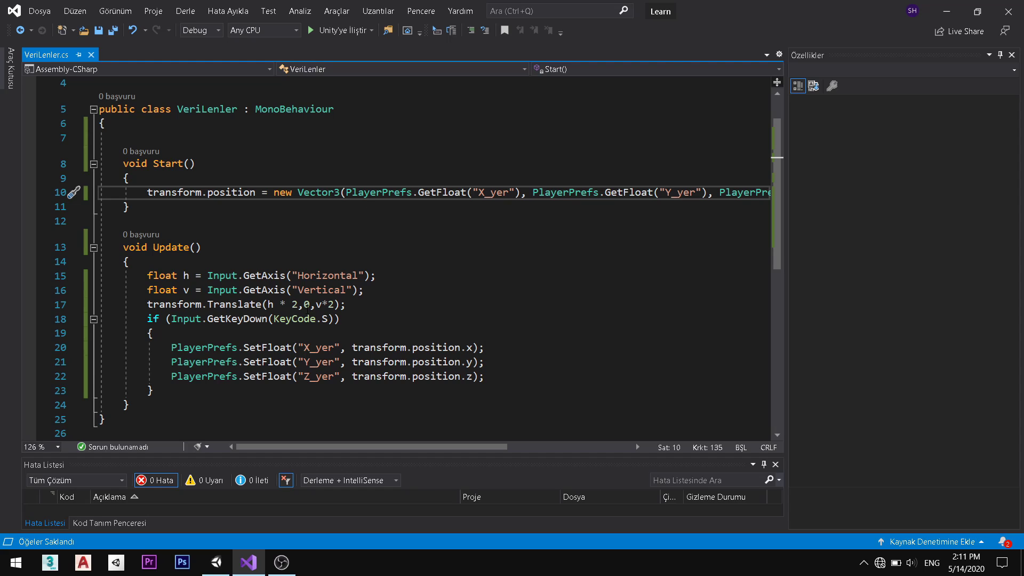
Step: Review the position-restoring line in Start() against the three SetFloat saving calls in Update()
click(249, 221)
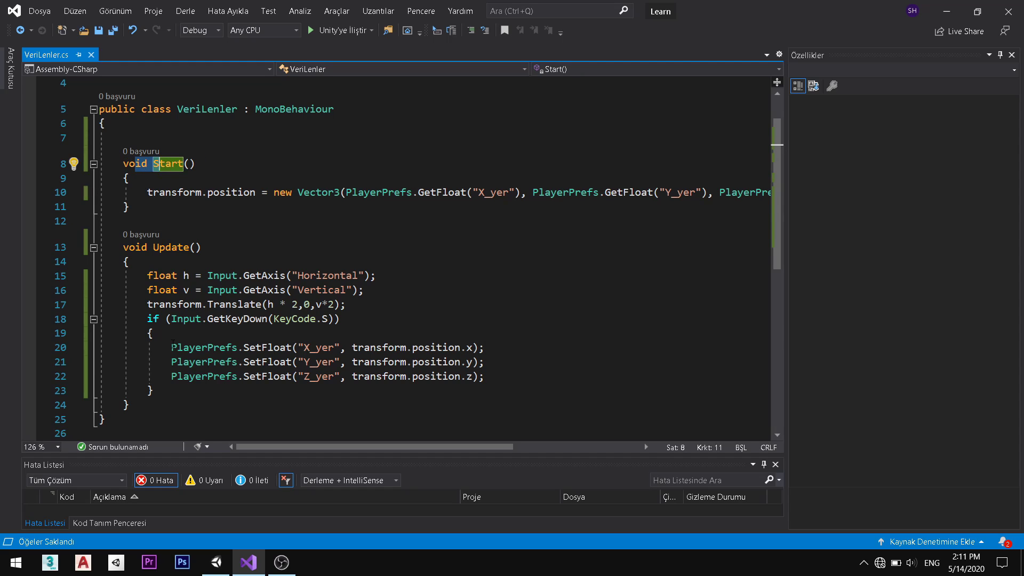
mouse_move(171, 347)
mouse_down()
mouse_move(196, 363)
mouse_move(213, 304)
mouse_up()
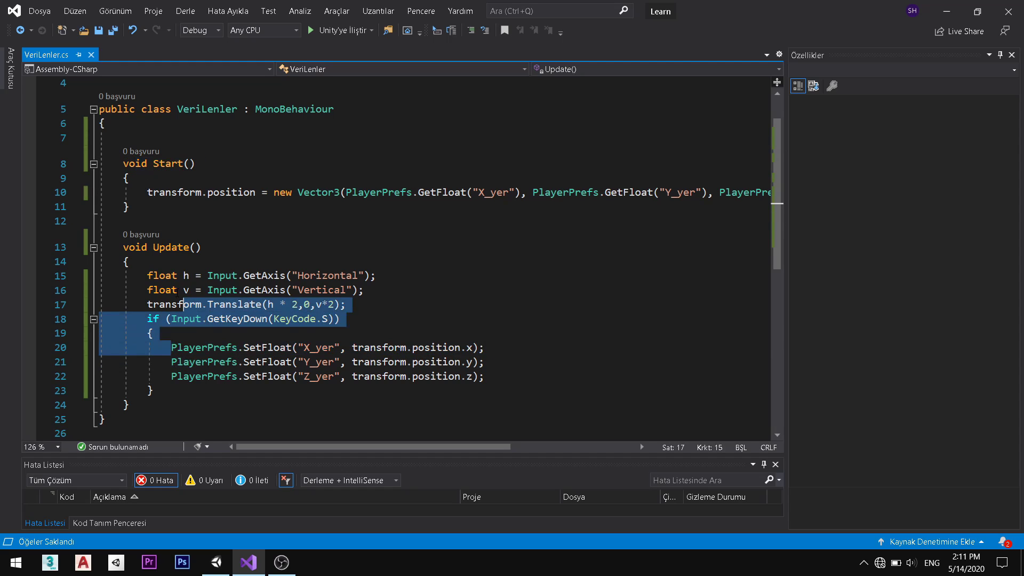
click(166, 376)
drag(148, 192, 262, 193)
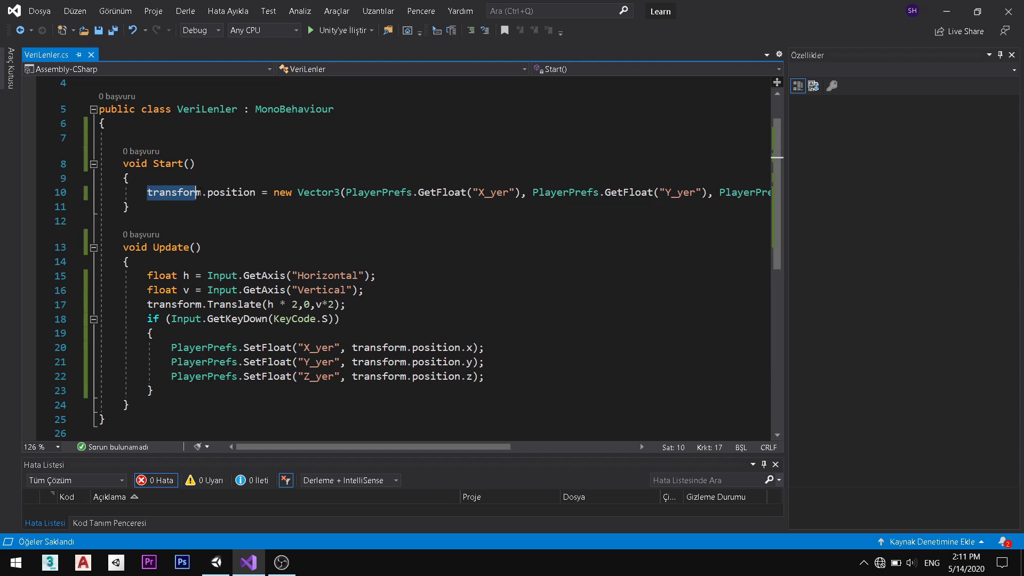
drag(334, 192, 388, 193)
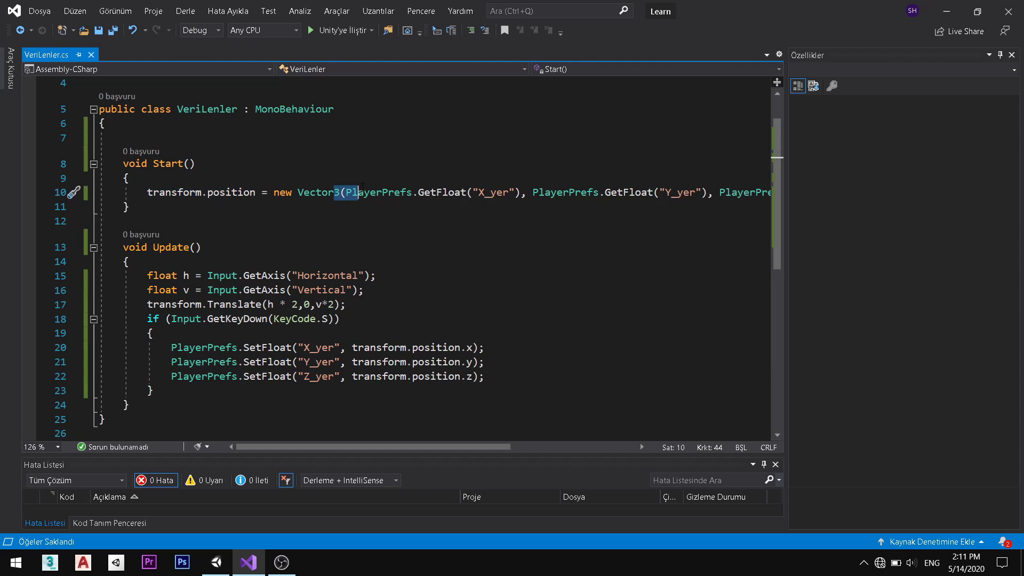
mouse_move(483, 193)
mouse_down()
mouse_move(512, 183)
mouse_move(129, 207)
mouse_up()
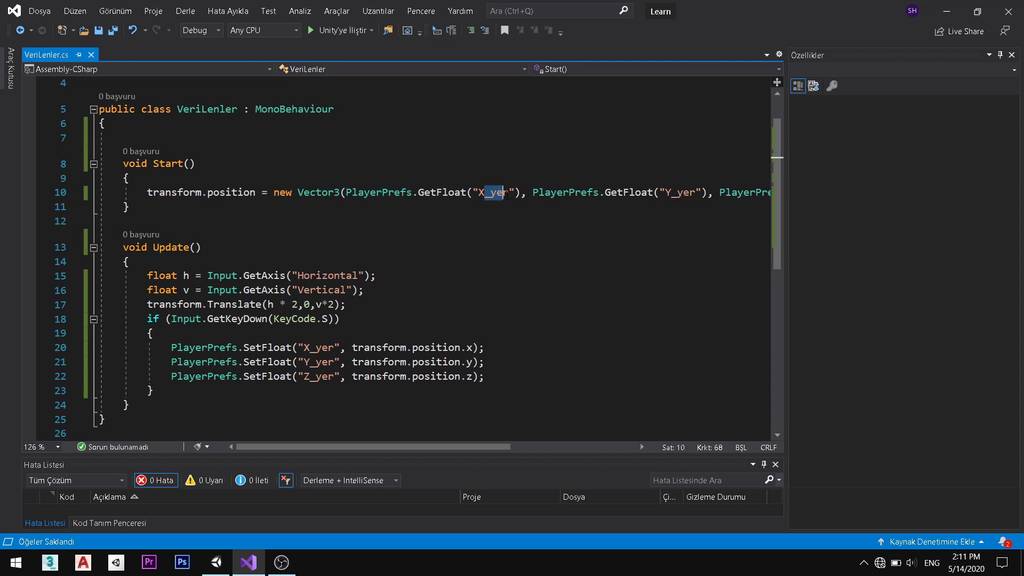
drag(184, 337, 275, 378)
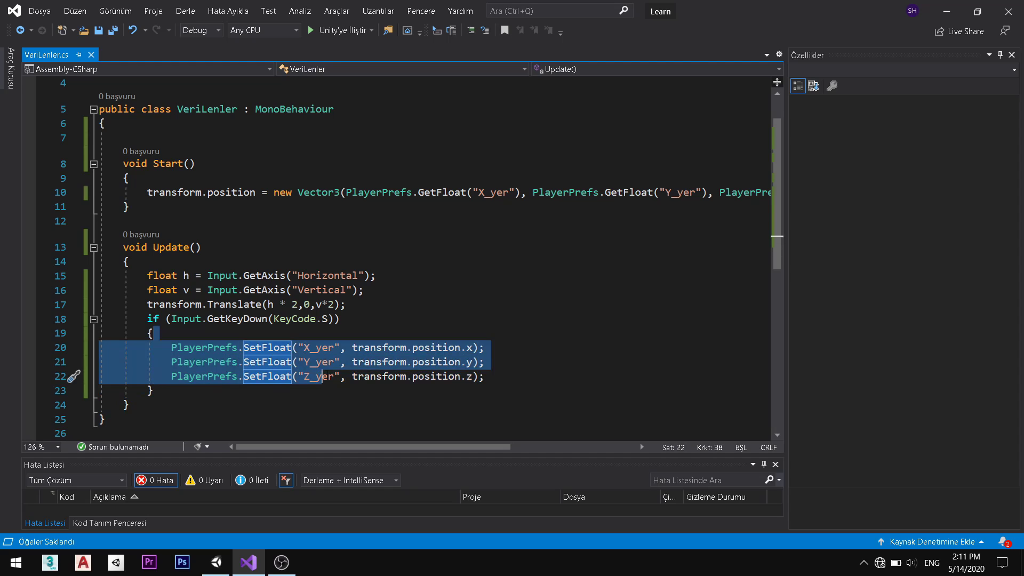
drag(276, 377, 485, 377)
key(Down)
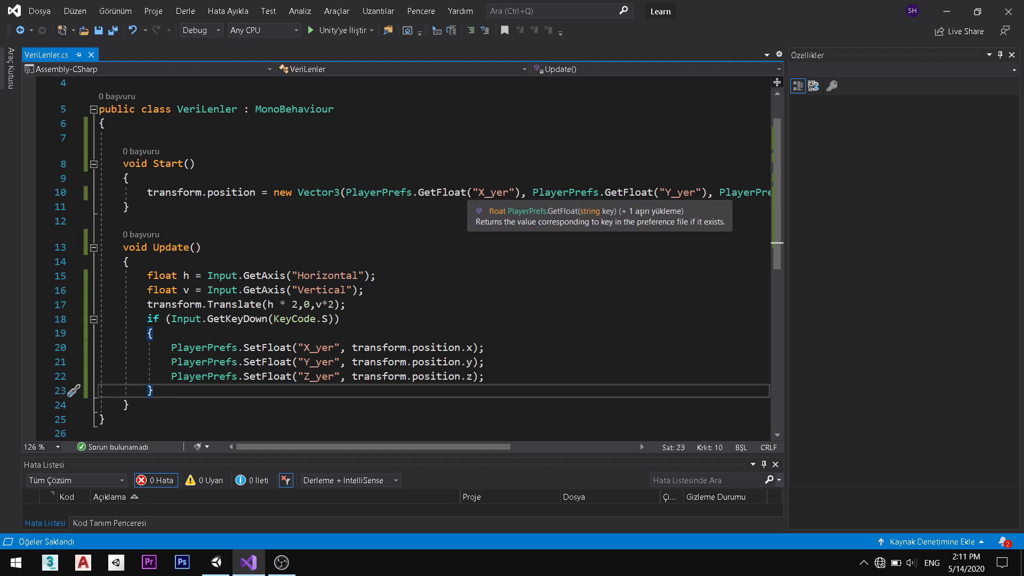
Step: Open a blank line at the top of Start(), right after its opening brace
click(308, 345)
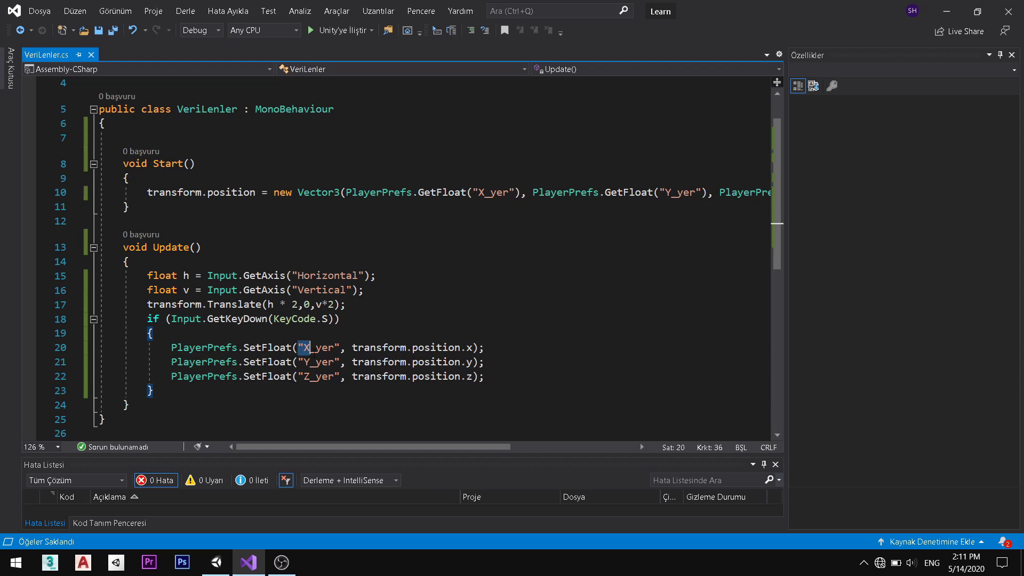
drag(278, 333, 184, 348)
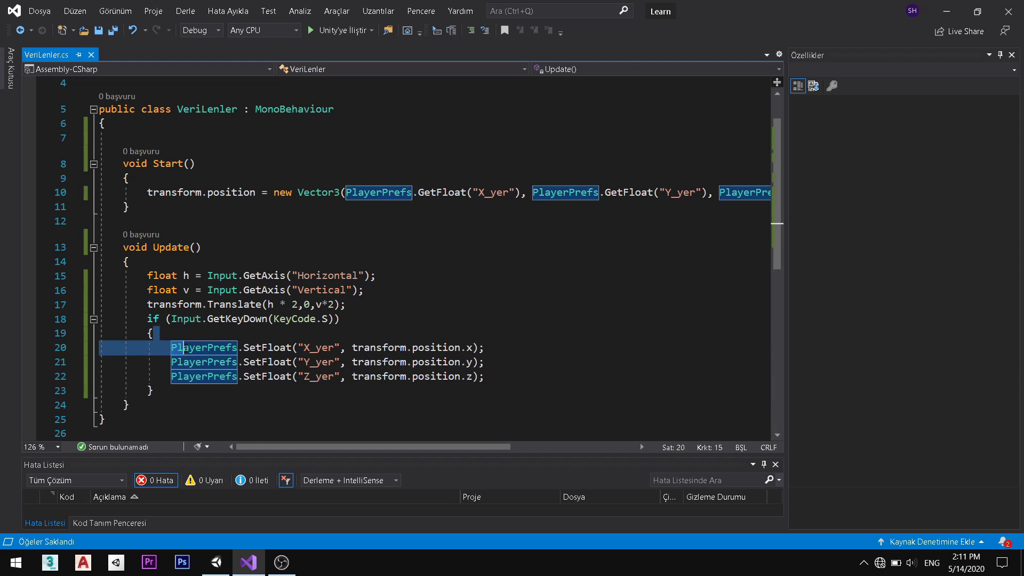
click(280, 347)
click(238, 361)
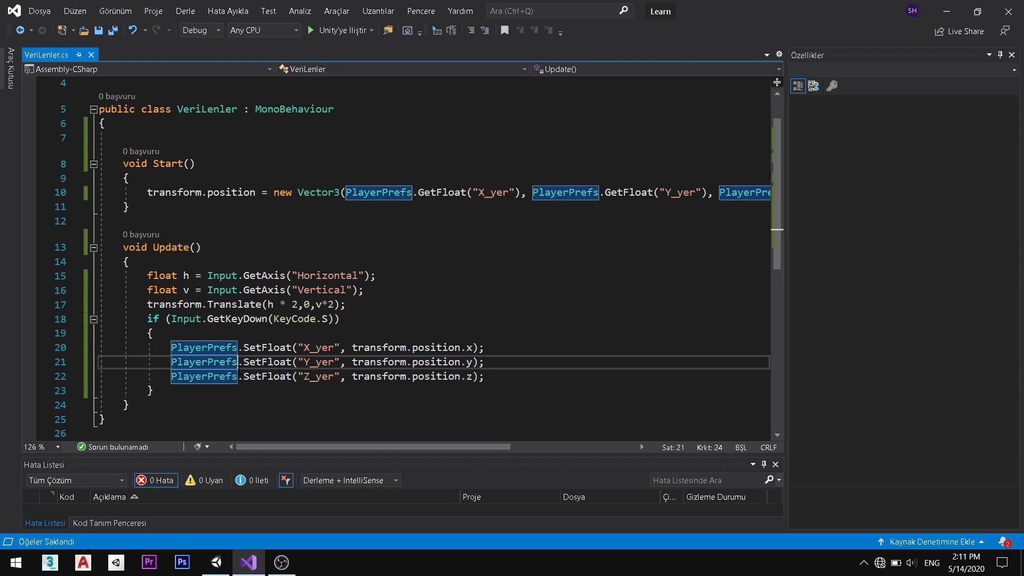
click(169, 184)
key(Return)
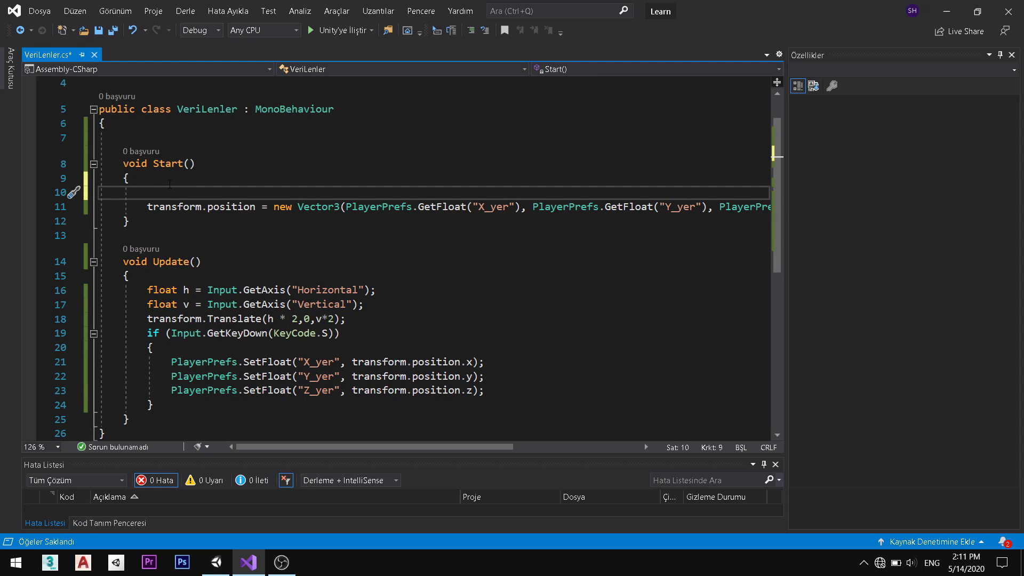
Step: Type the condition if (PlayerPrefs.HasKey("X_yer")) { on the new line
text(if()
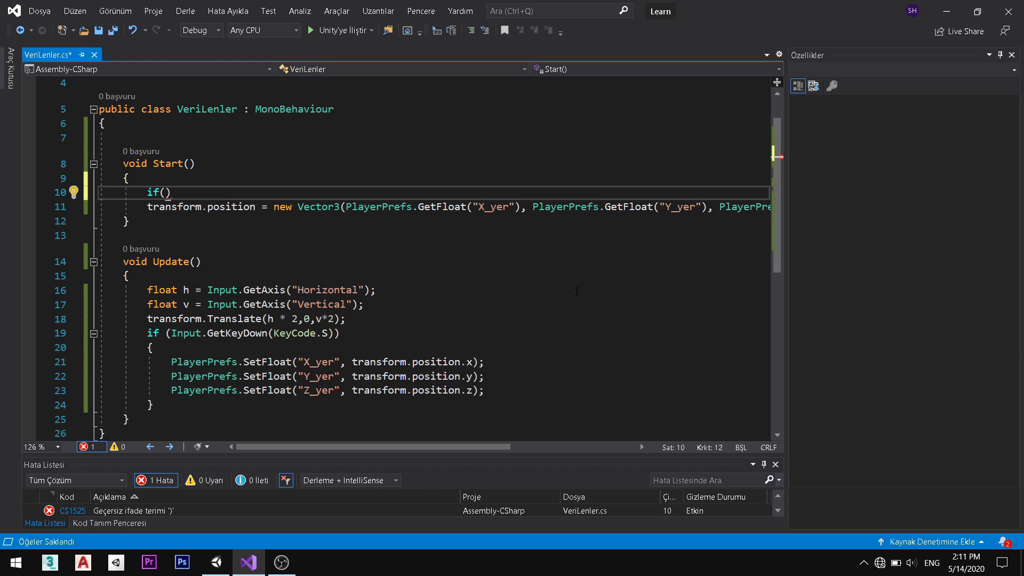
text(P)
text(la)
key(Tab)
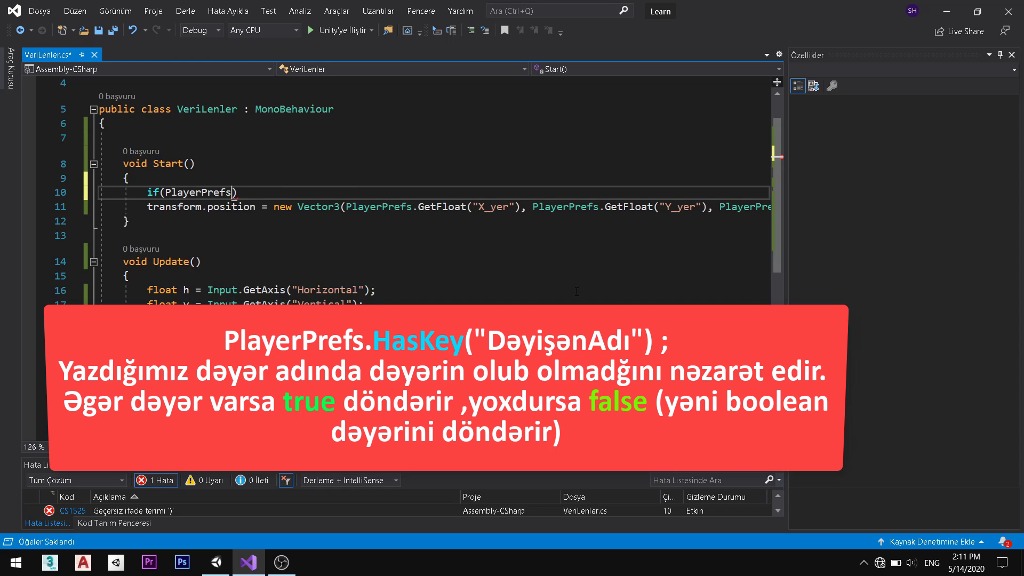
text(.Has)
key(Tab)
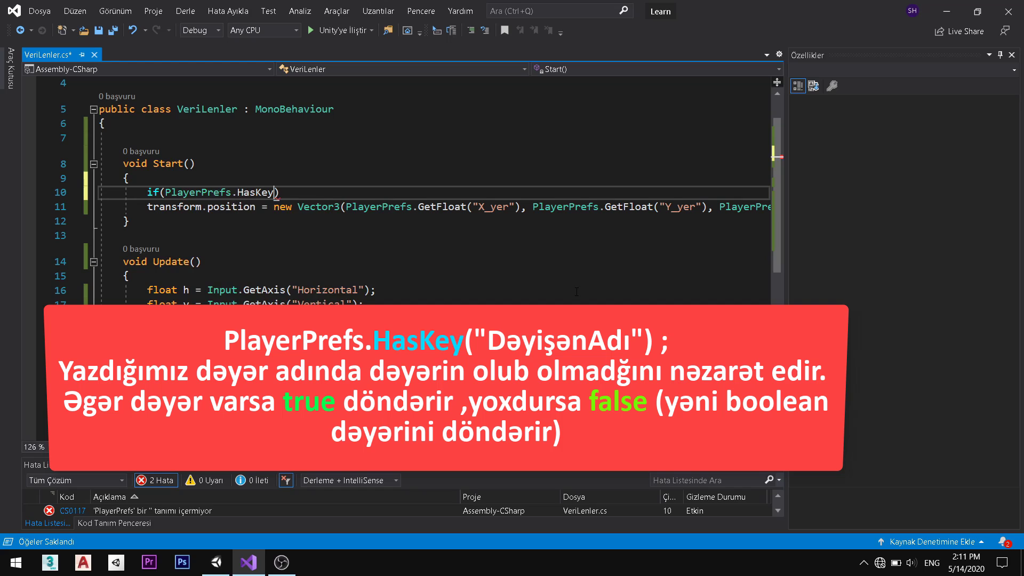
text(()
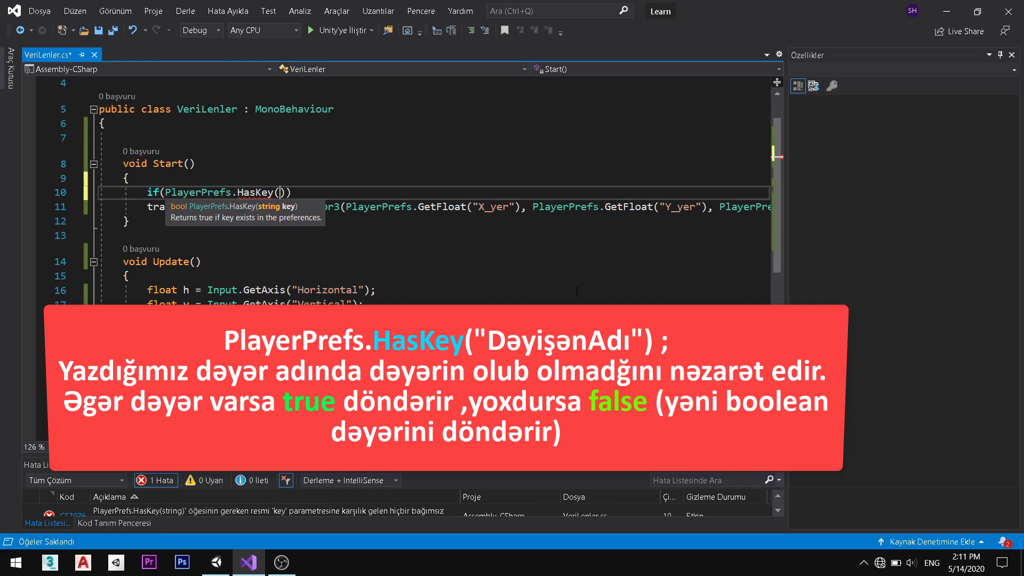
text(")
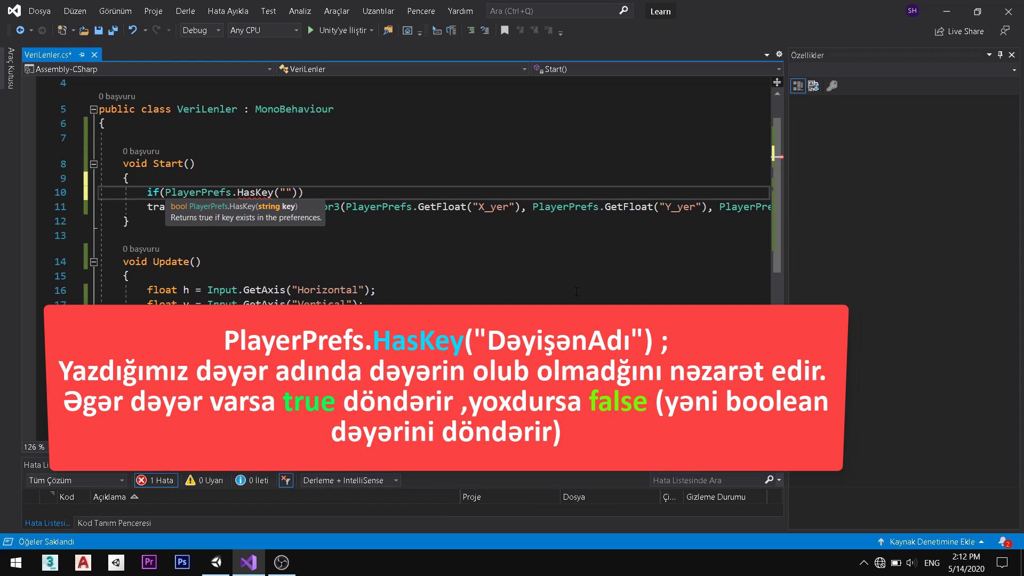
text(X)
text(_yer)
text(")) {)
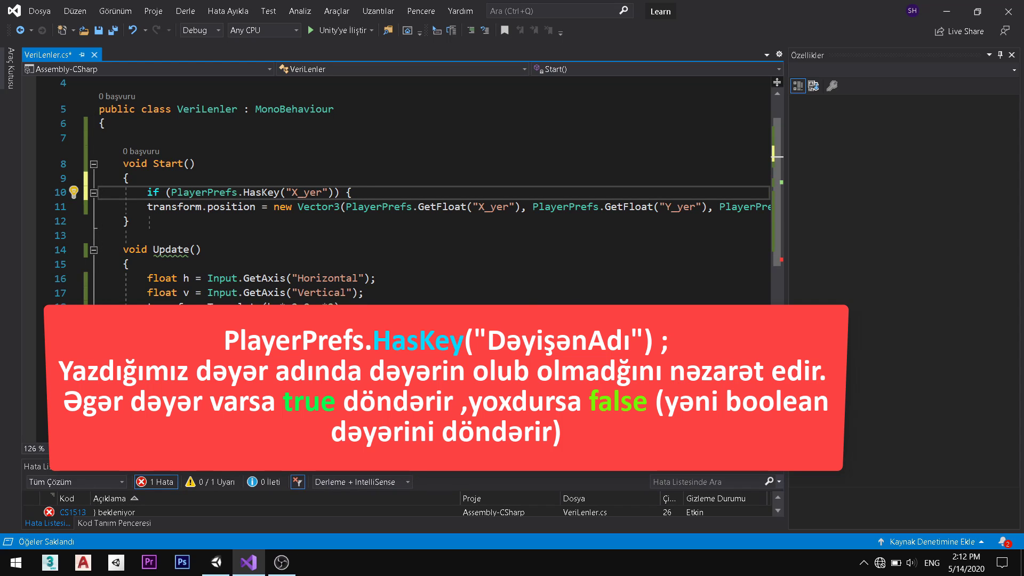
Step: Close the if block with } after the position-restoring line and save the script
scroll(435, 199, right, 3)
scroll(434, 199, left, 3)
scroll(434, 199, right, 5)
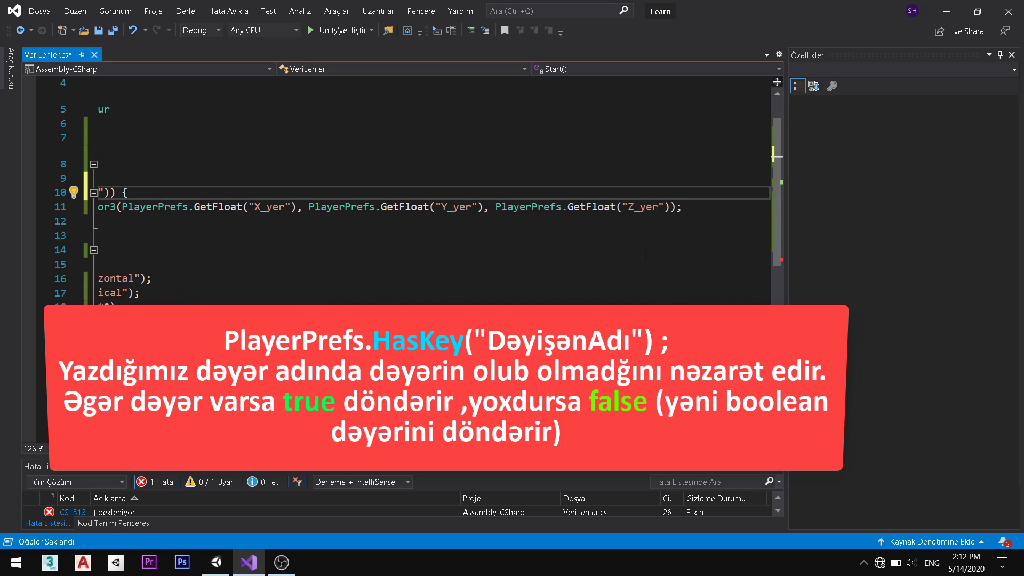
scroll(190, 130, left, 5)
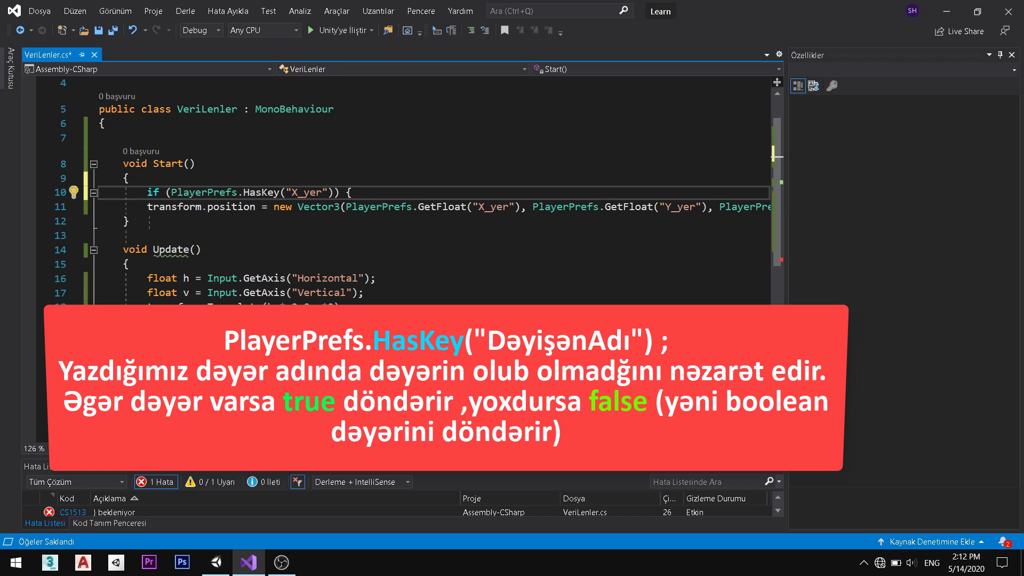
scroll(434, 199, right, 1)
click(213, 341)
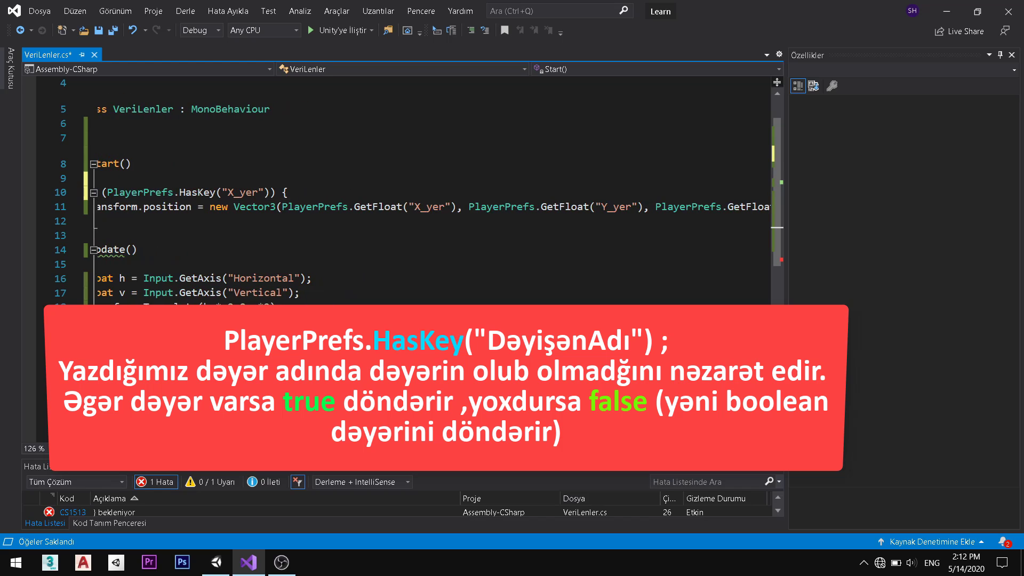
scroll(441, 205, left, 1)
key(Down)
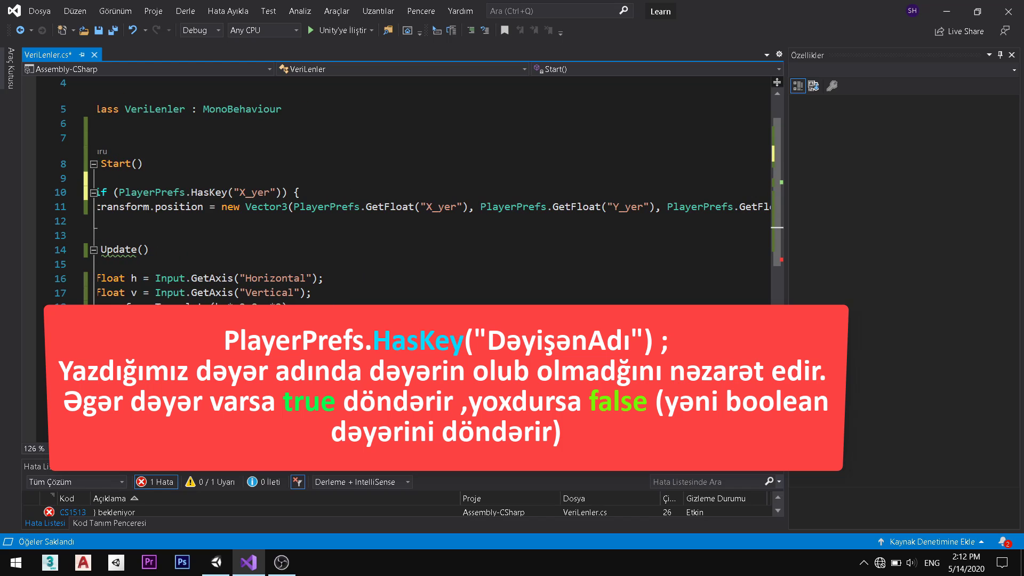
key(Down)
key(Down)
key(Down)
key(Up)
click(180, 206)
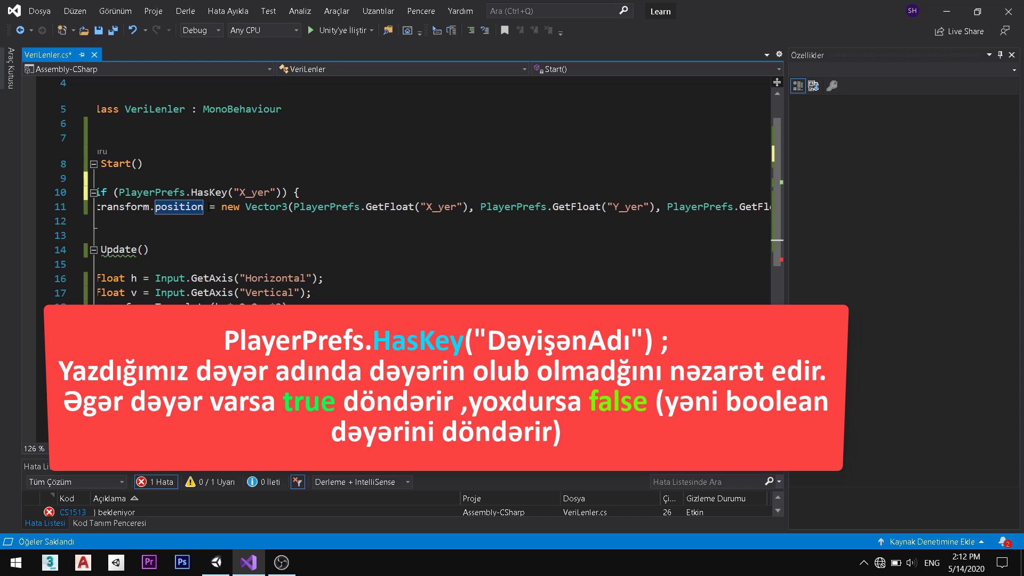
scroll(406, 192, left, 2)
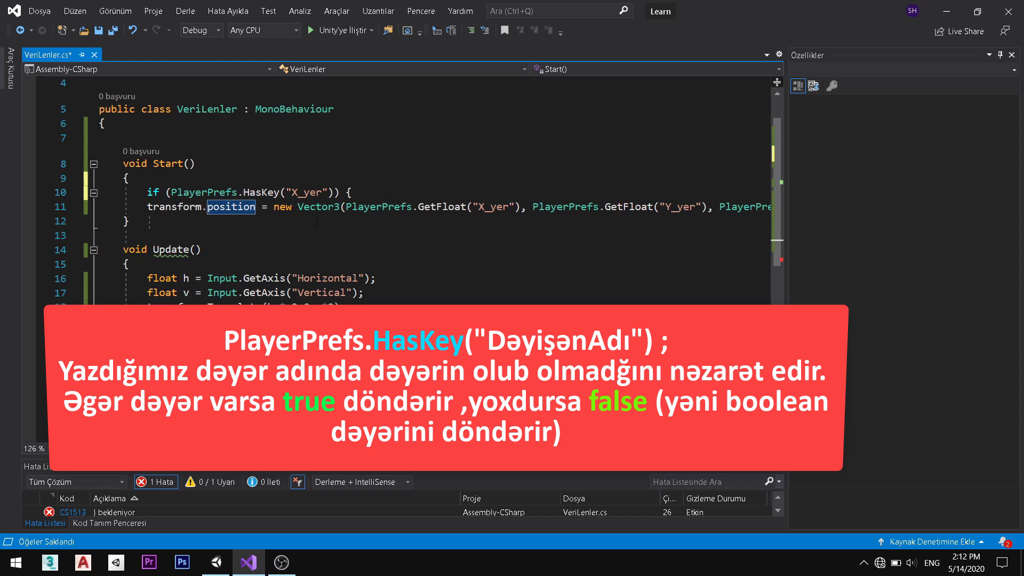
click(353, 192)
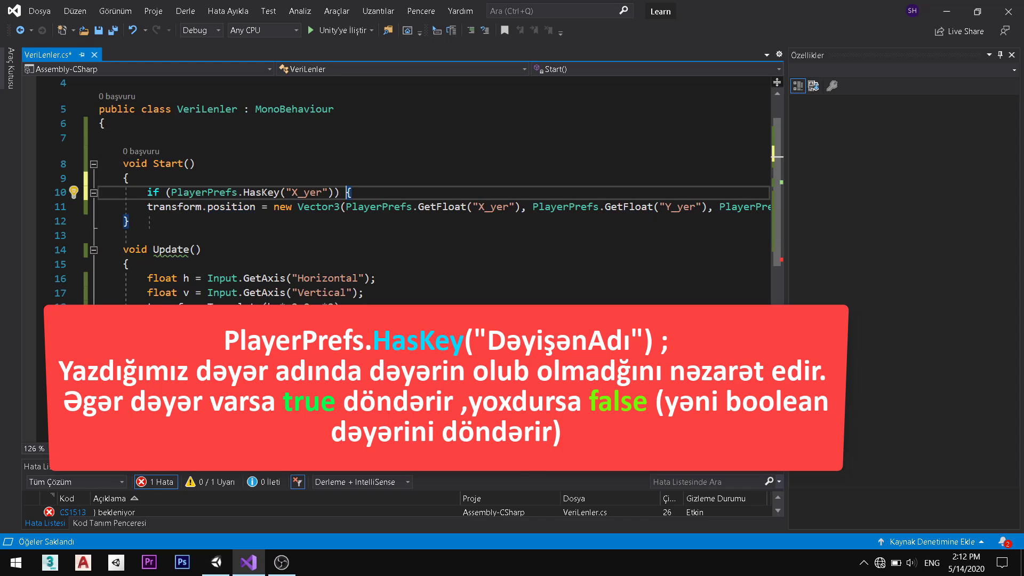
scroll(405, 192, right, 3)
click(600, 207)
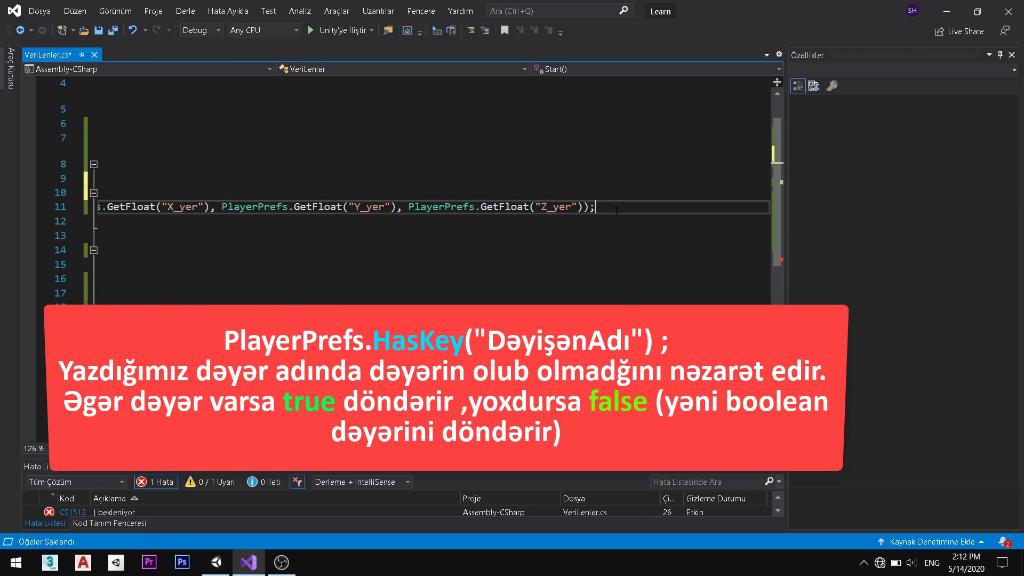
key(Return)
text(})
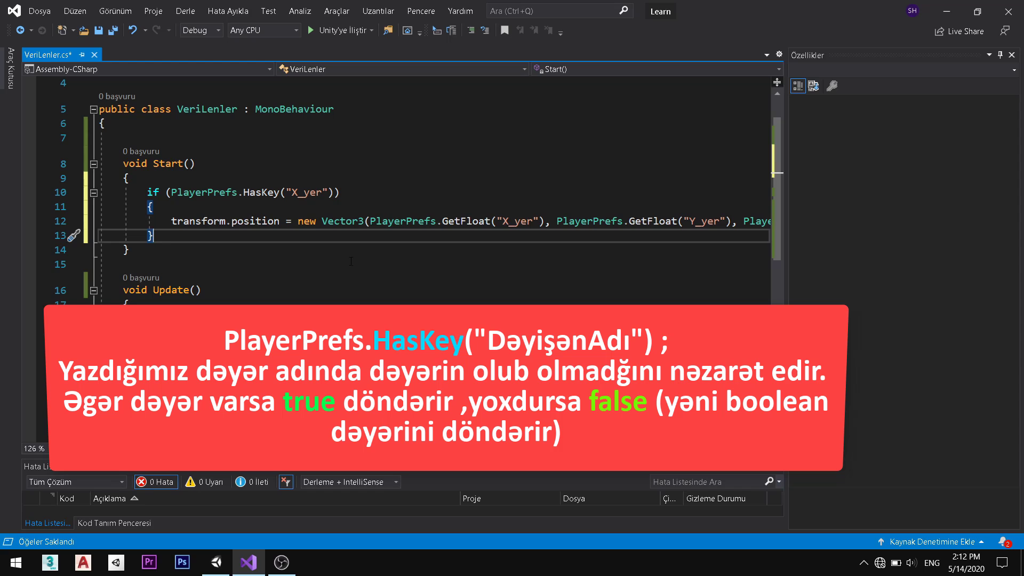
key(ctrl+s)
Step: Highlight the HasKey("X_yer") condition on line 10 to review it
drag(286, 192, 328, 192)
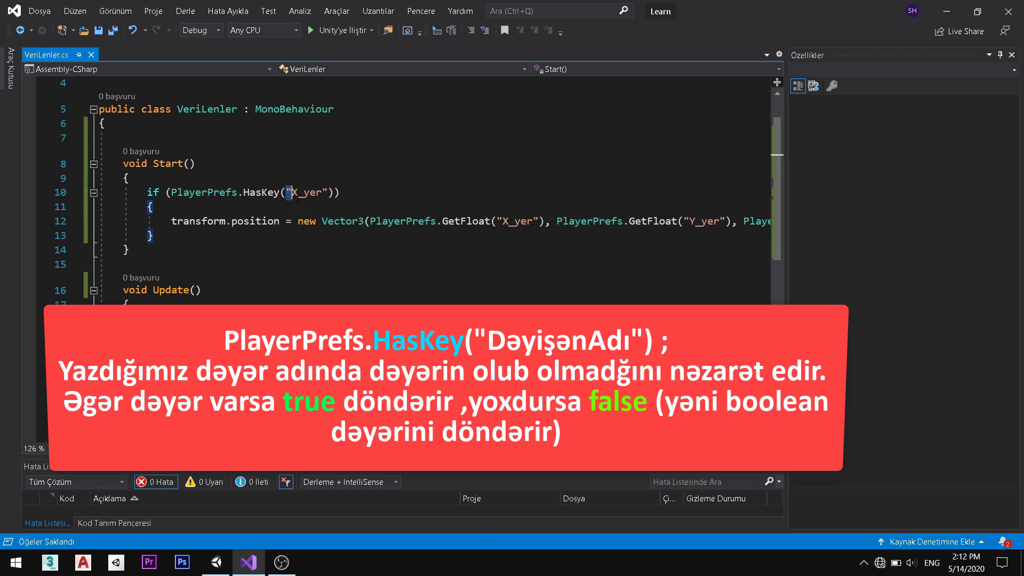
click(576, 216)
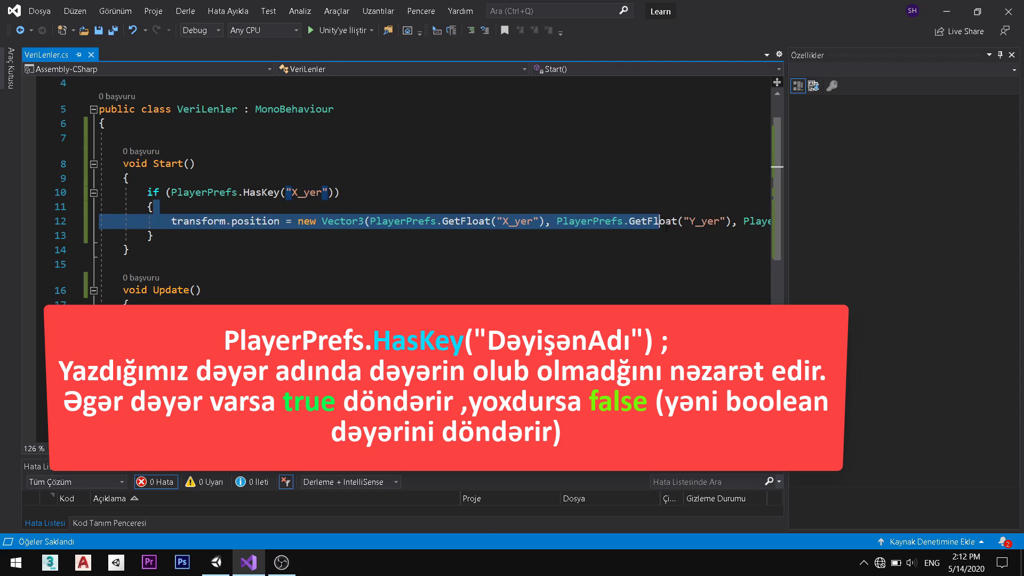
key(Down)
key(Down)
key(Down)
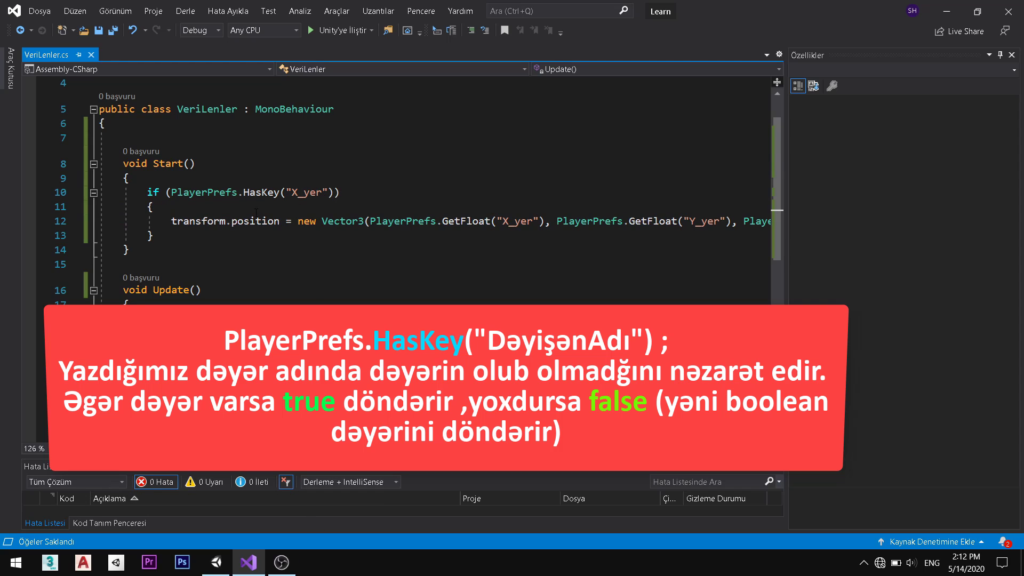
double_click(262, 193)
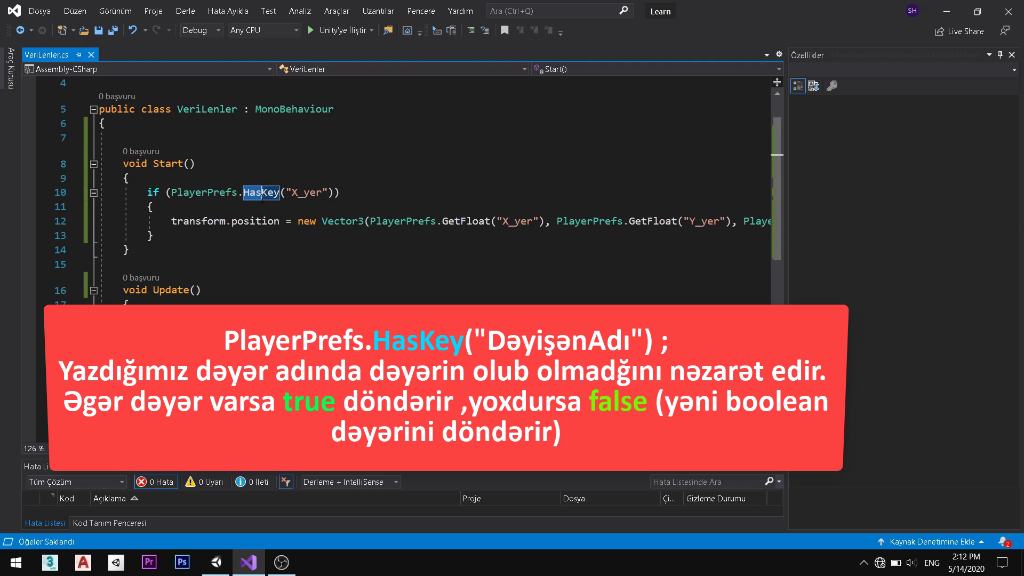
drag(262, 195, 256, 197)
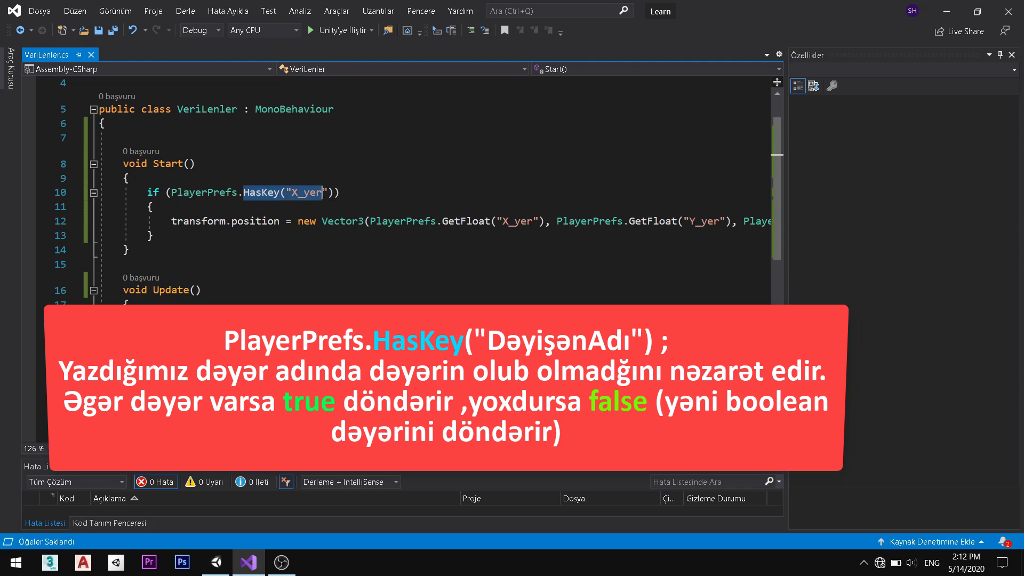
click(250, 195)
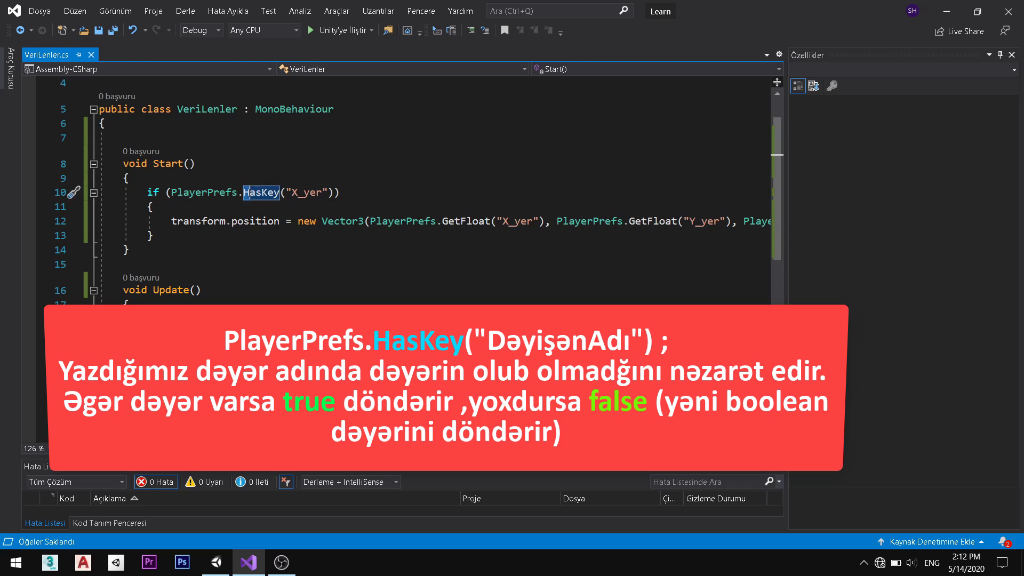
drag(247, 193, 332, 193)
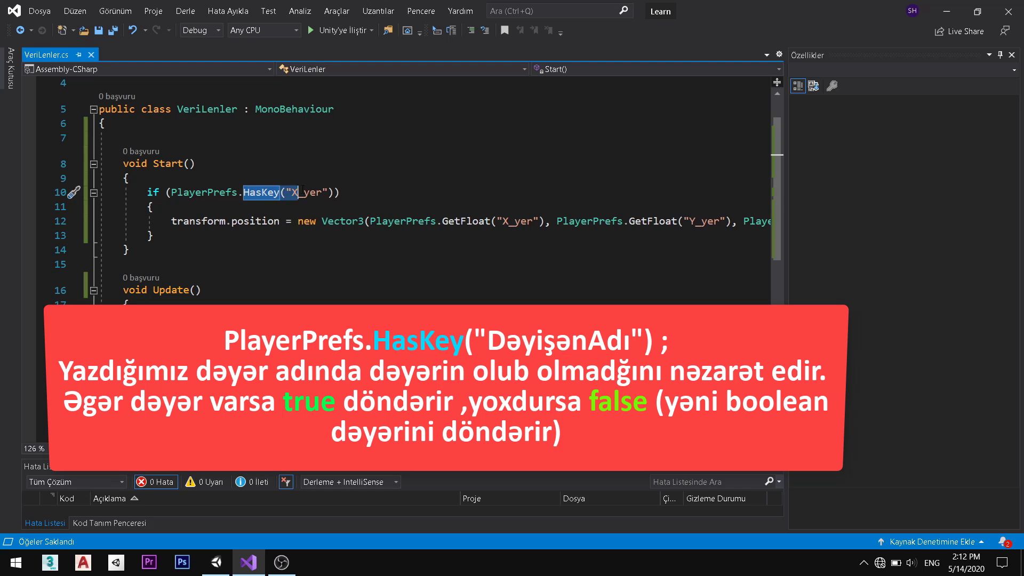
click(330, 194)
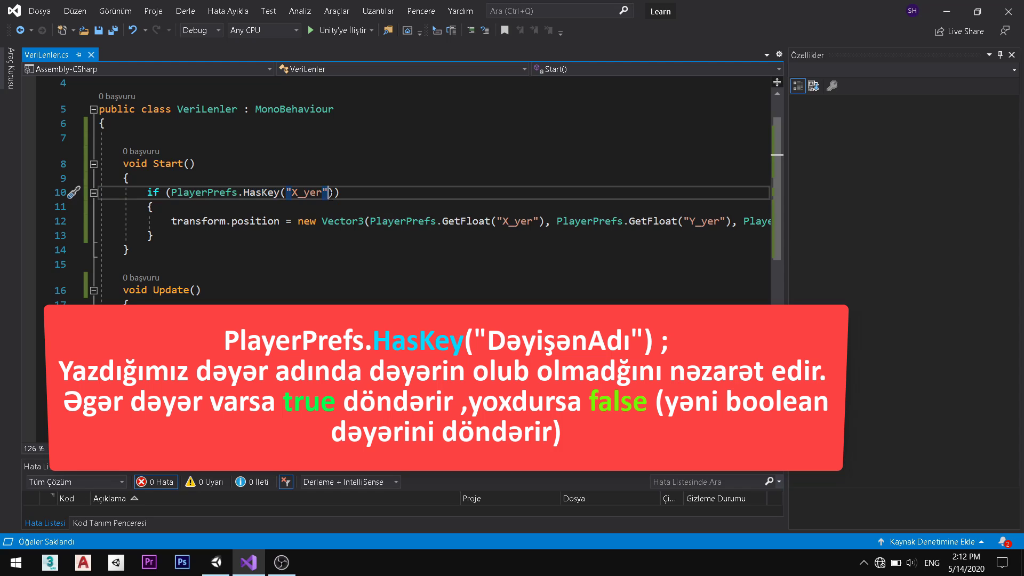
text(==)
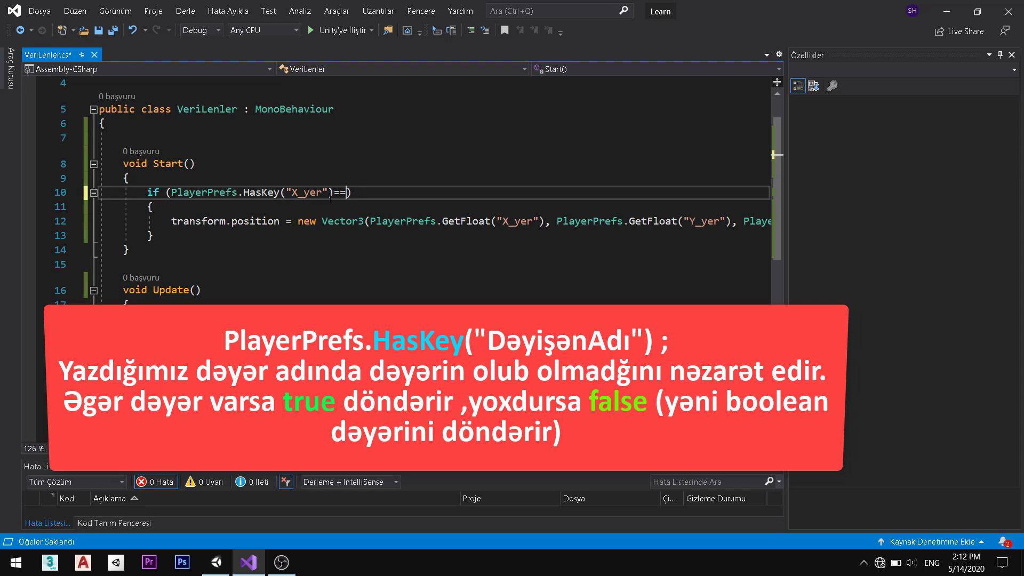
text(tr)
text(u)
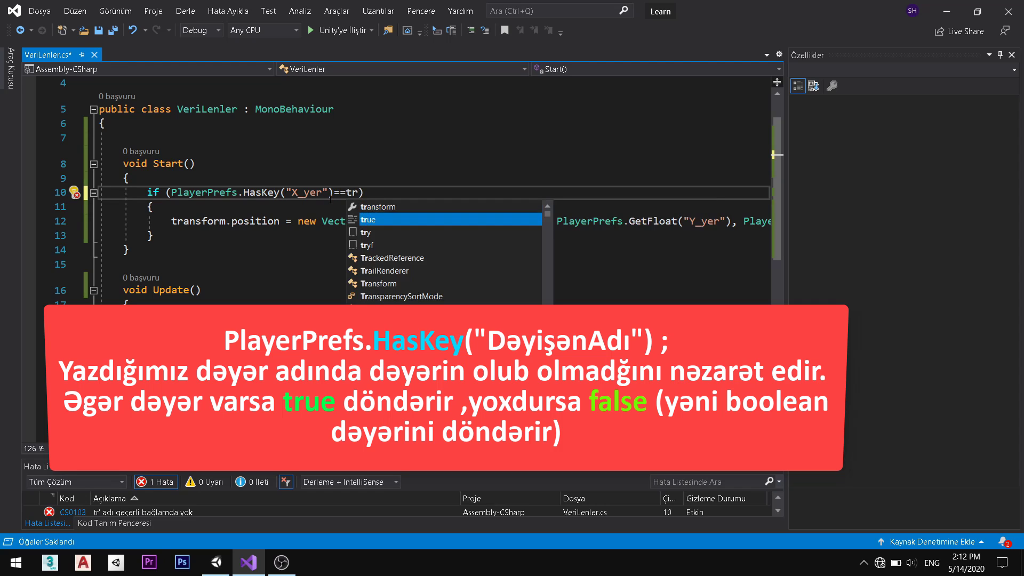
key(Tab)
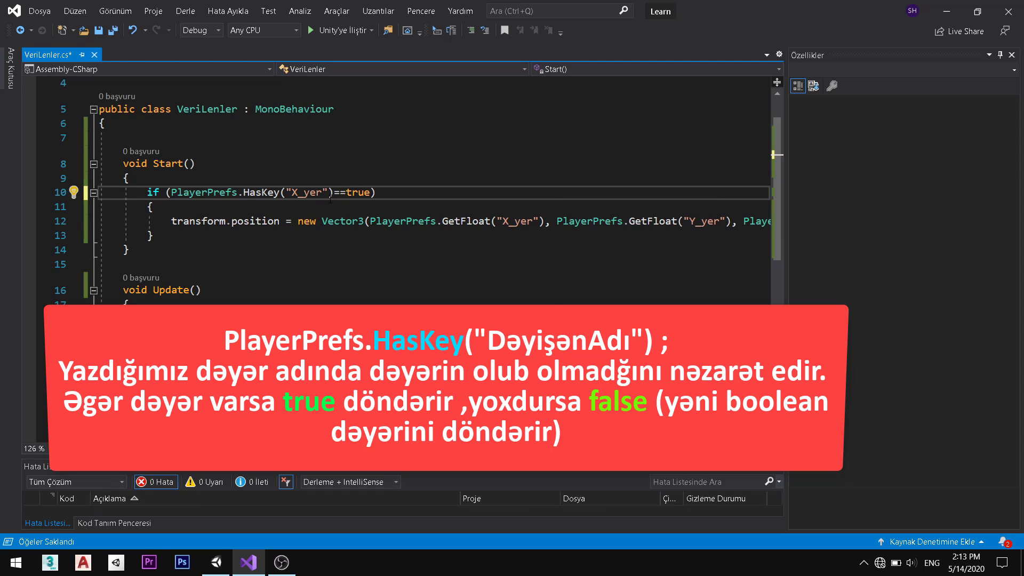
key(BackSpace)
key(BackSpace)
key(BackSpace)
key(BackSpace)
text(fa)
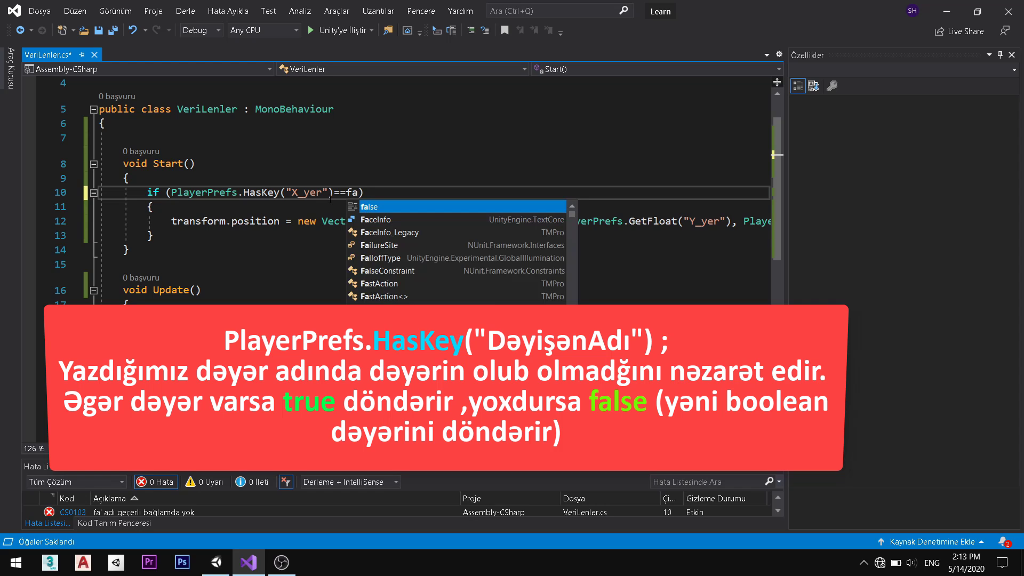
key(Tab)
key(ctrl+s)
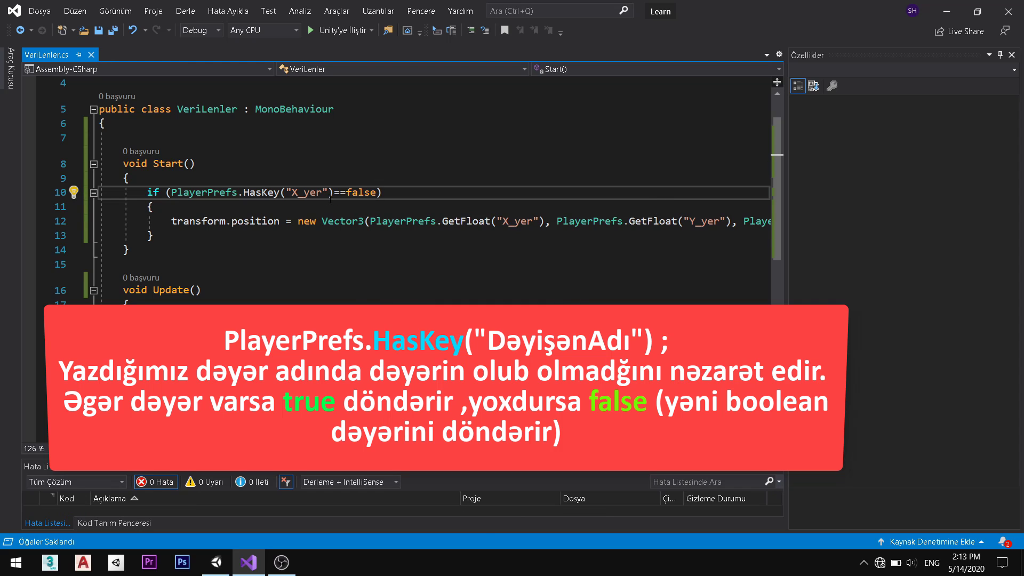
key(BackSpace)
key(BackSpace)
key(BackSpace)
key(BackSpace)
key(BackSpace)
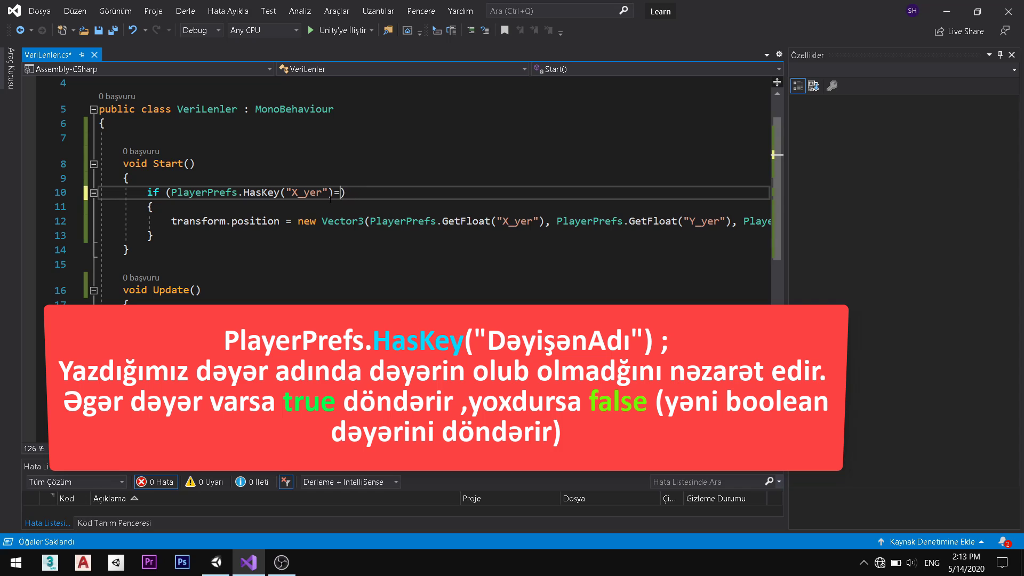
key(BackSpace)
key(BackSpace)
key(ctrl+s)
key(Down)
key(Down)
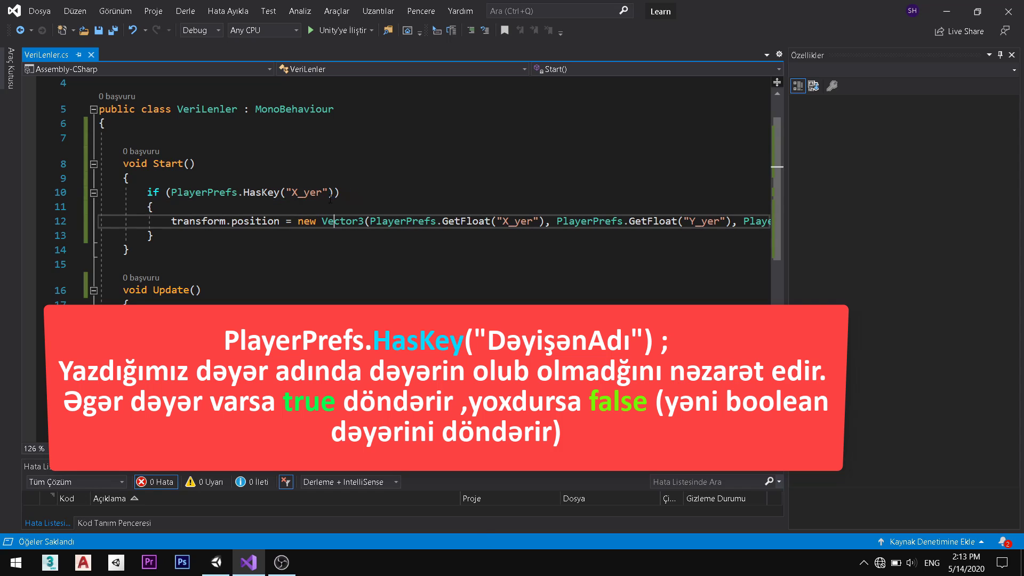
key(Down)
Step: Add an empty else { } block below the if block and save
key(Return)
text(els)
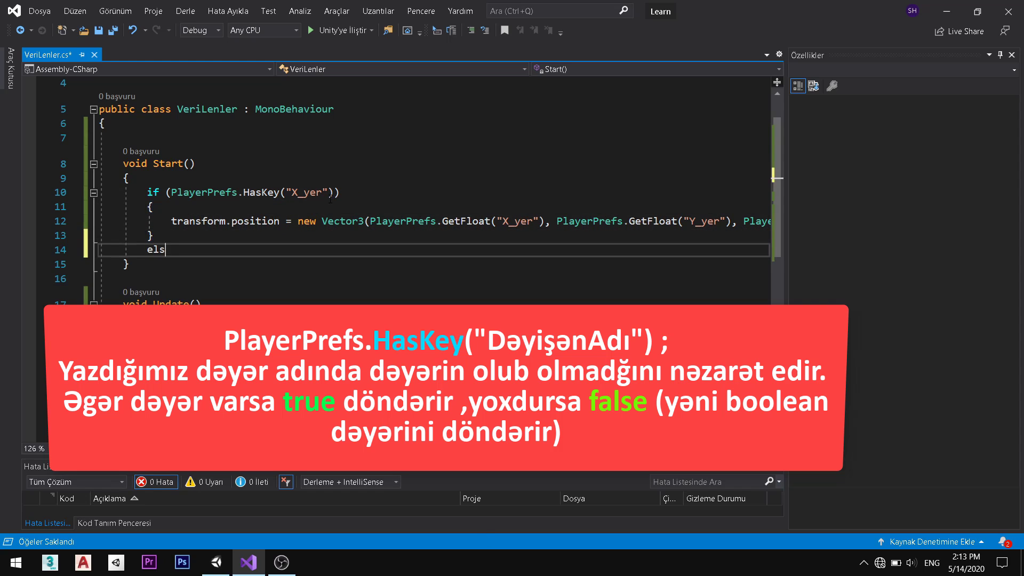
text(e {)
key(Return)
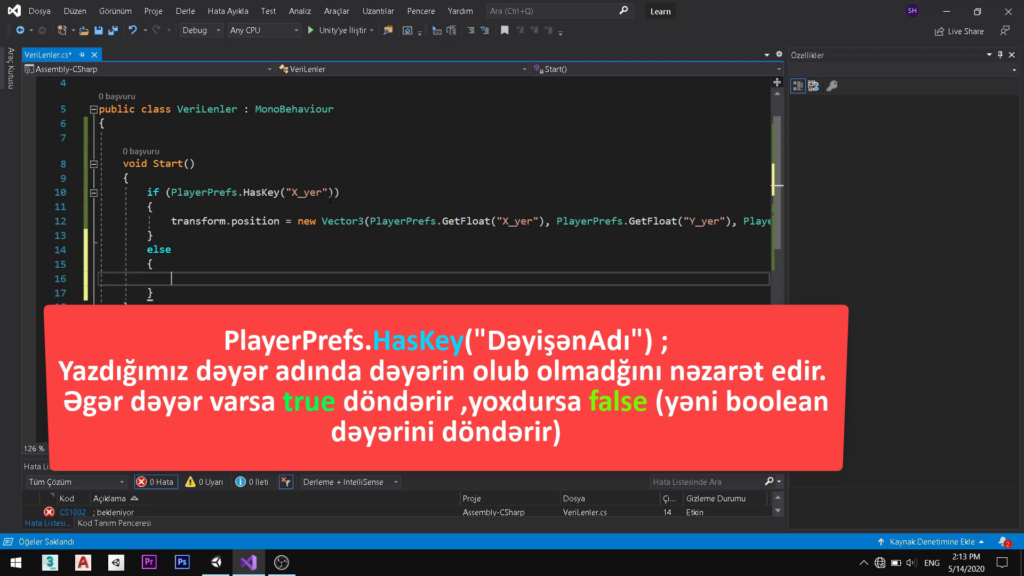
key(ctrl+s)
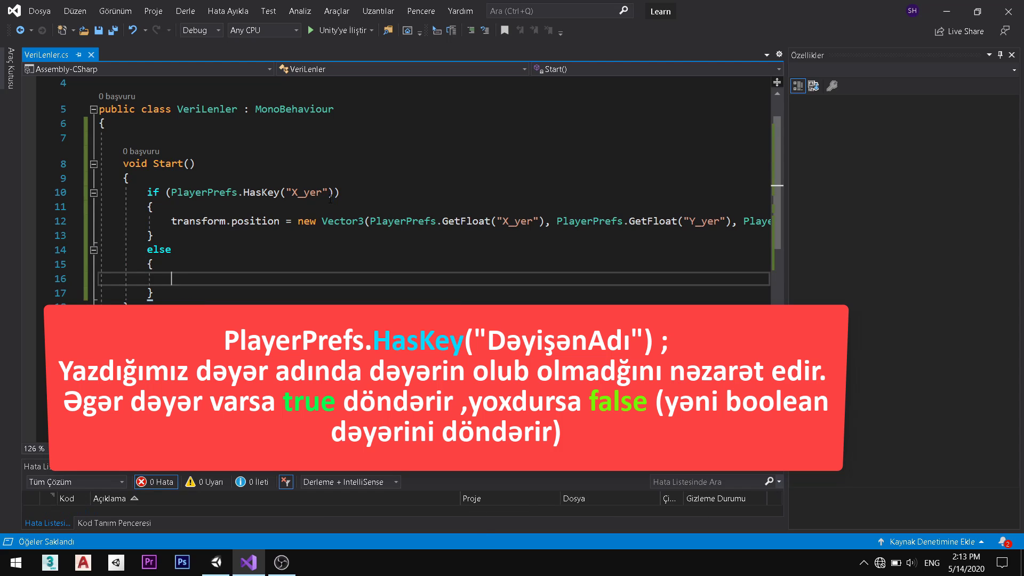
Step: Make the else block call Debug.Log("DATA tapılmadı !!!") and save the script
text(tr)
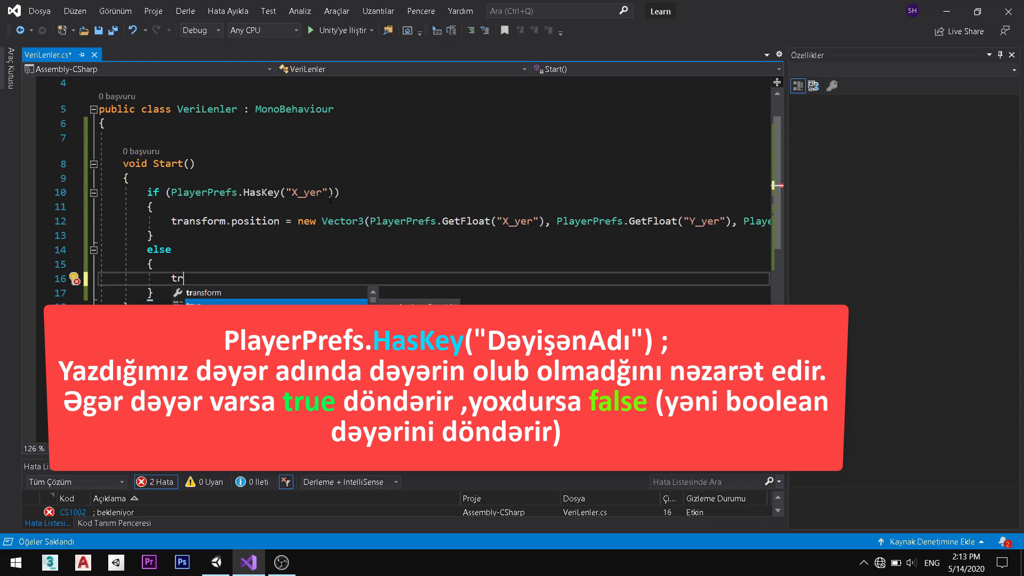
text(a)
key(Tab)
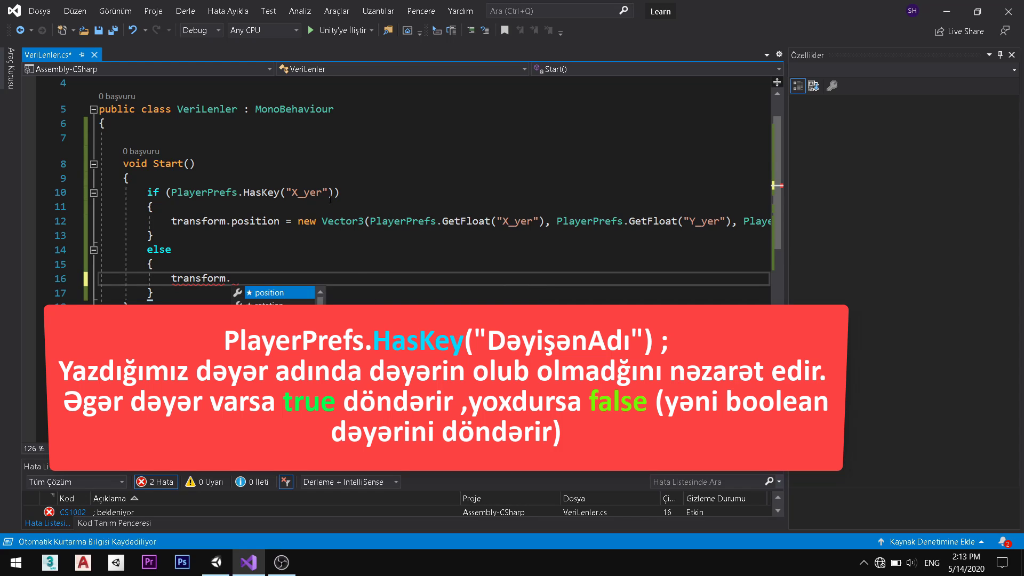
key(BackSpace)
key(BackSpace)
key(BackSpace)
key(BackSpace)
key(BackSpace)
key(BackSpace)
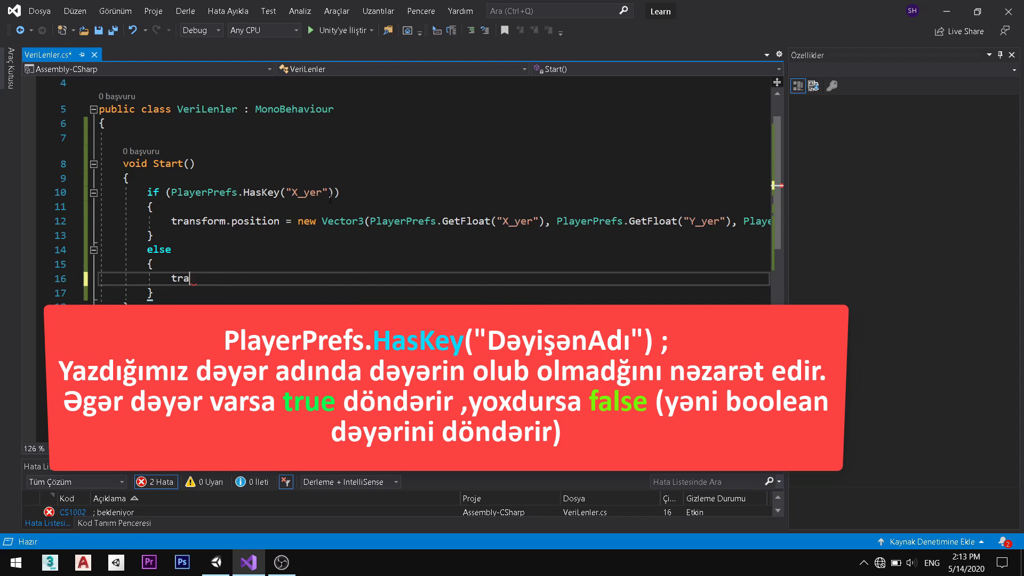
key(BackSpace)
key(BackSpace)
key(BackSpace)
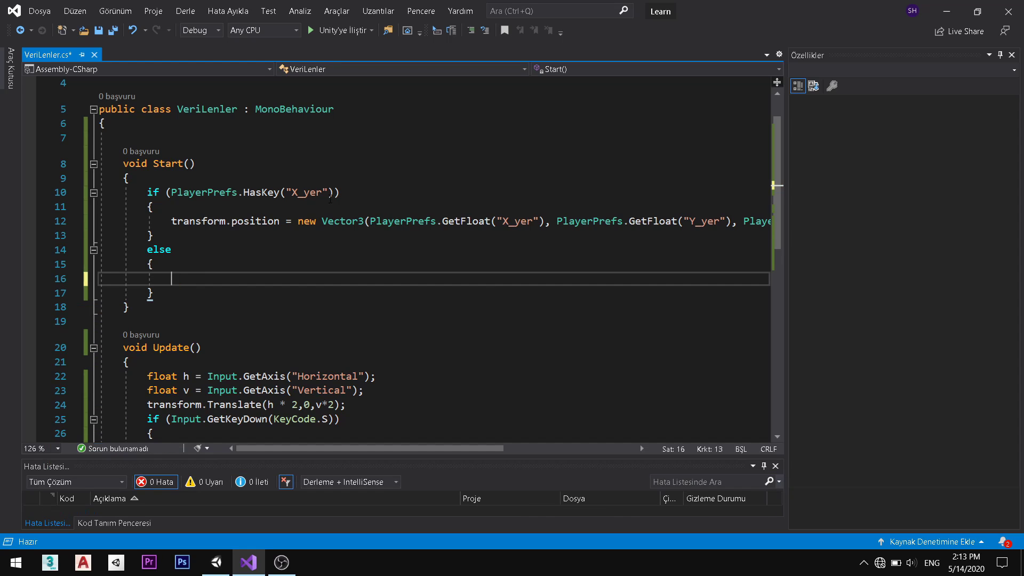
text(Deb)
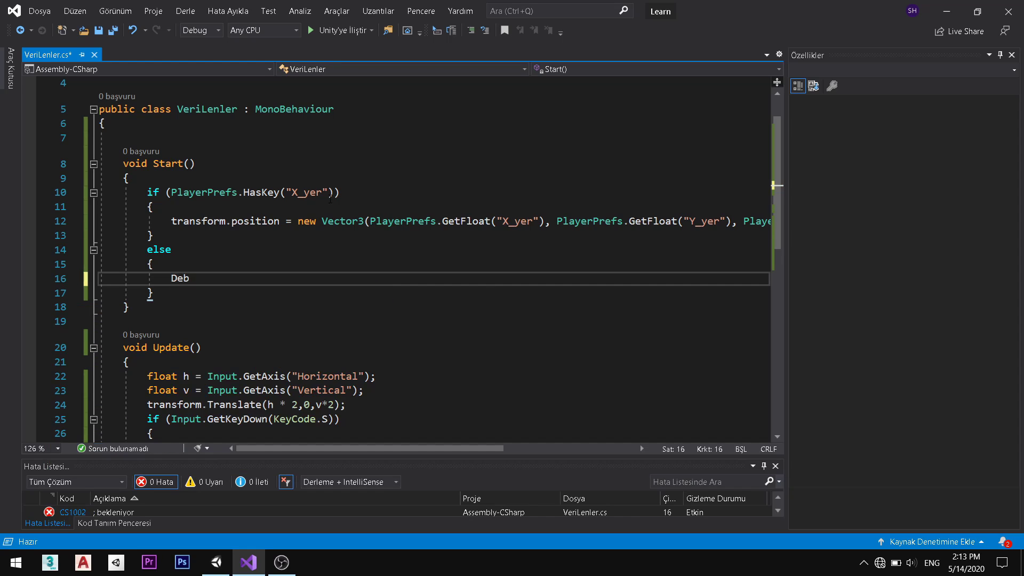
text(ug.log)
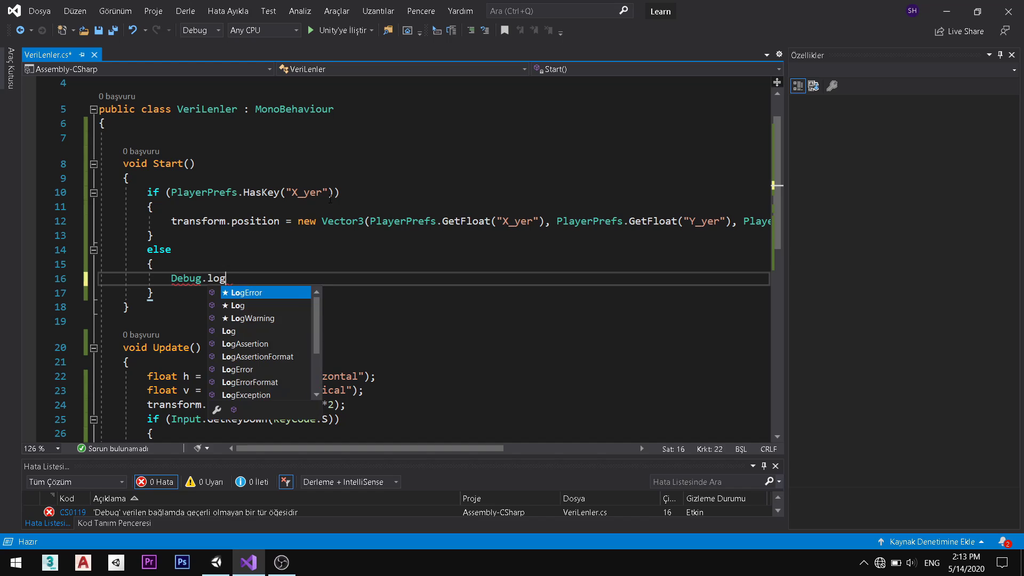
key(Tab)
text(()
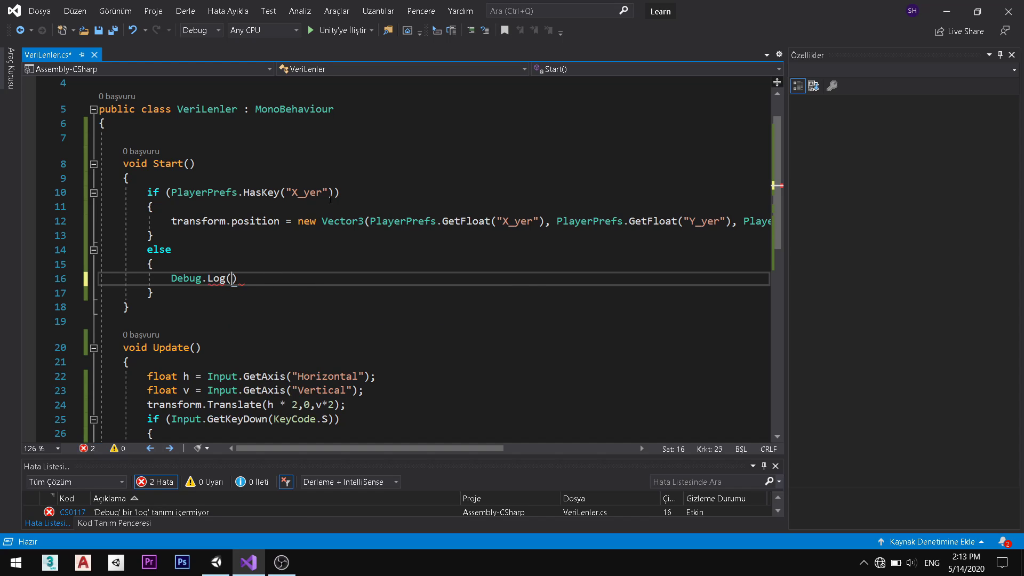
text("DATA )
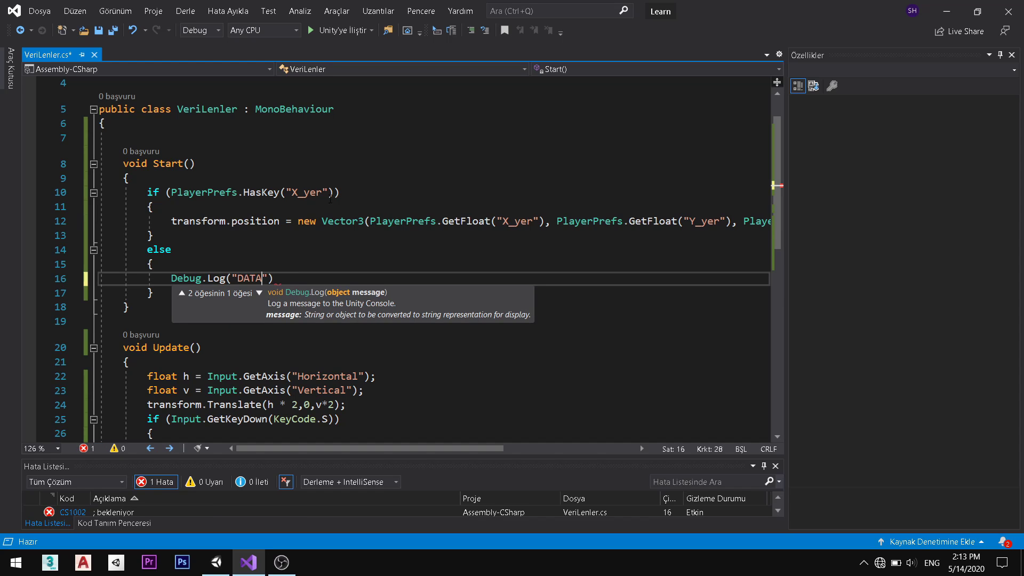
text(tap)
key(alt+shift)
text(ılma)
text(dı !)
text(!!)
key(ctrl+s)
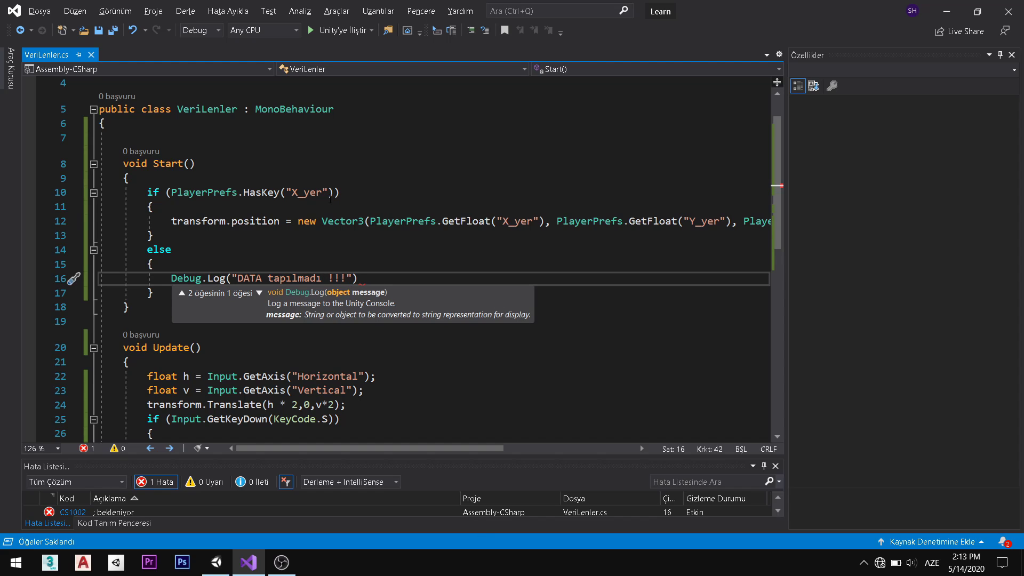
text(");)
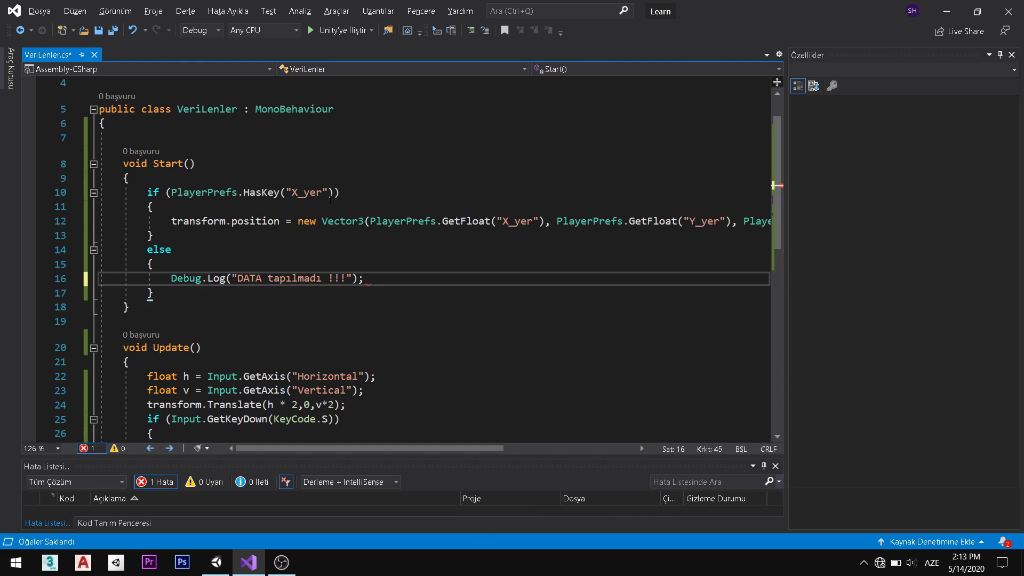
key(ctrl+s)
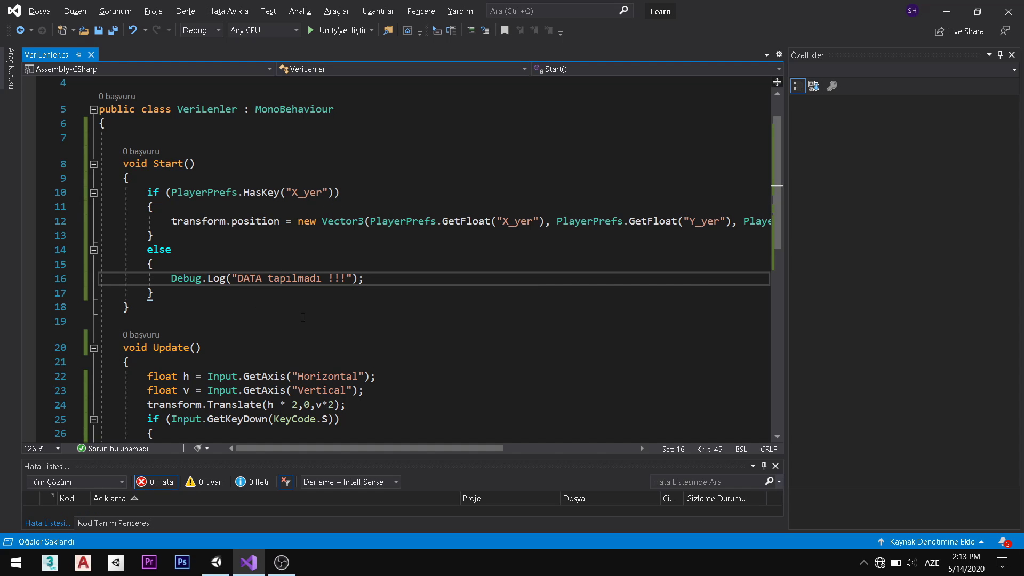
click(244, 192)
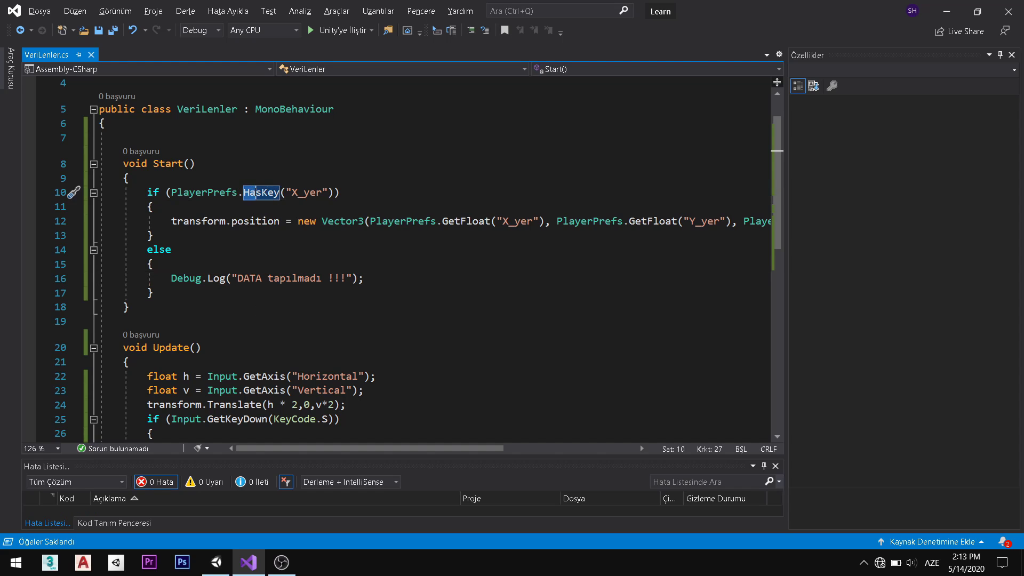
click(249, 192)
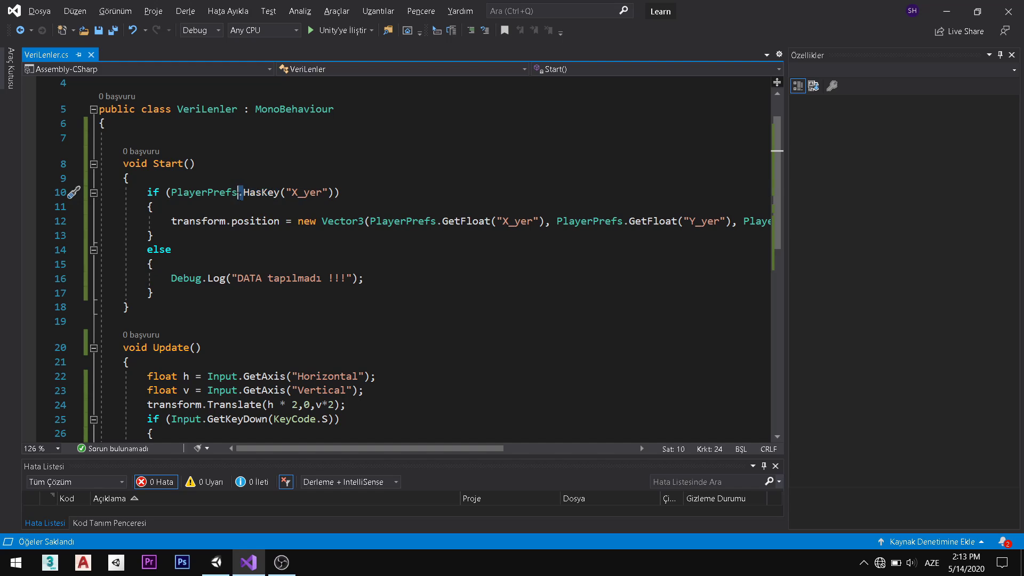
click(233, 250)
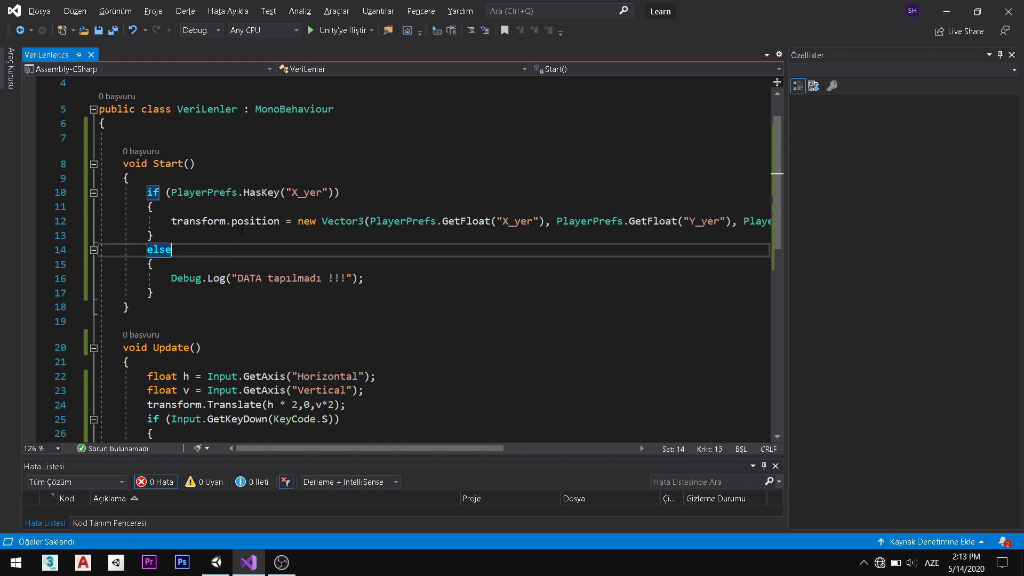
drag(202, 221, 193, 234)
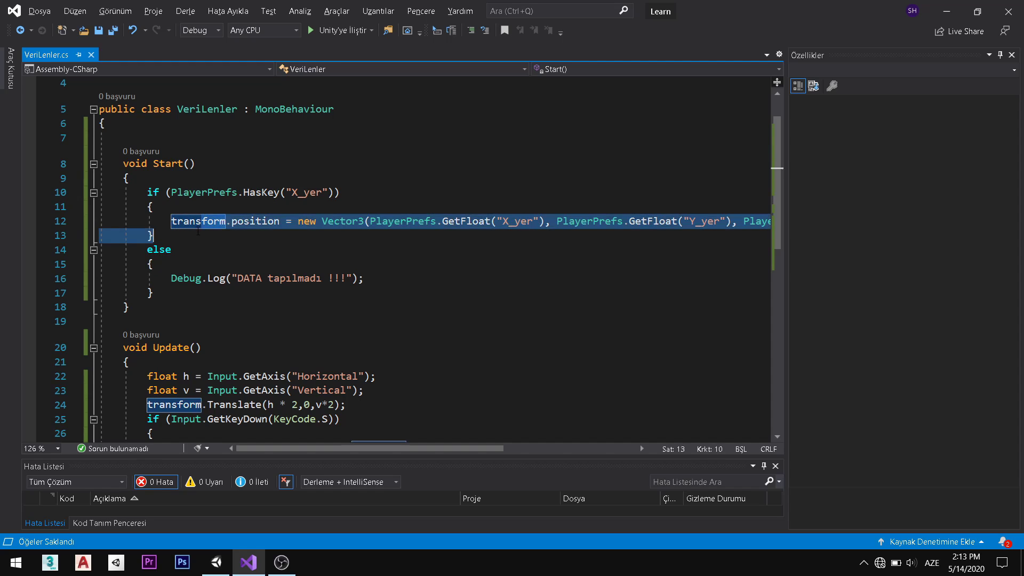
click(176, 221)
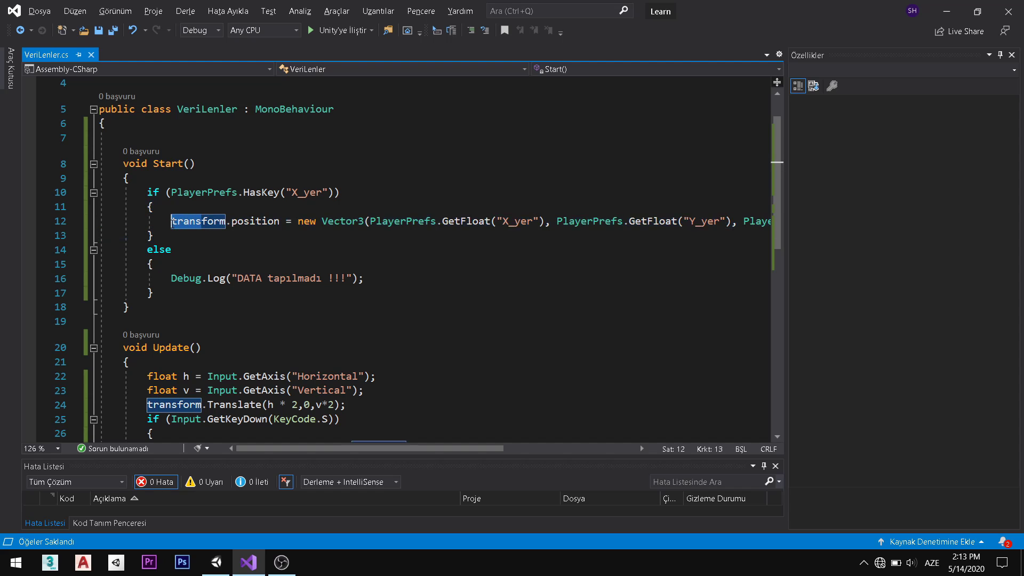
click(437, 221)
scroll(295, 360, down, 3)
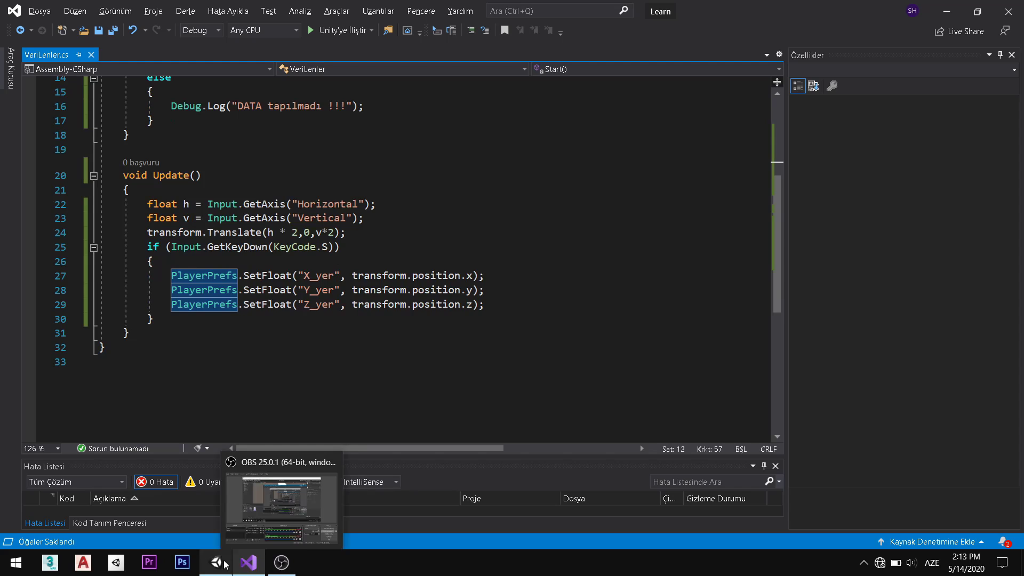
click(257, 506)
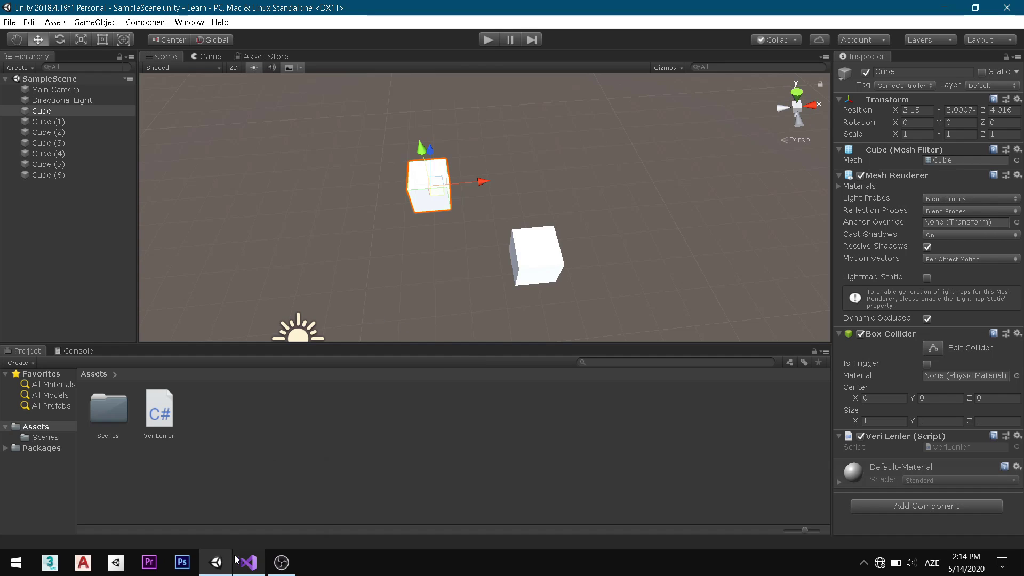
mouse_move(246, 561)
click(248, 507)
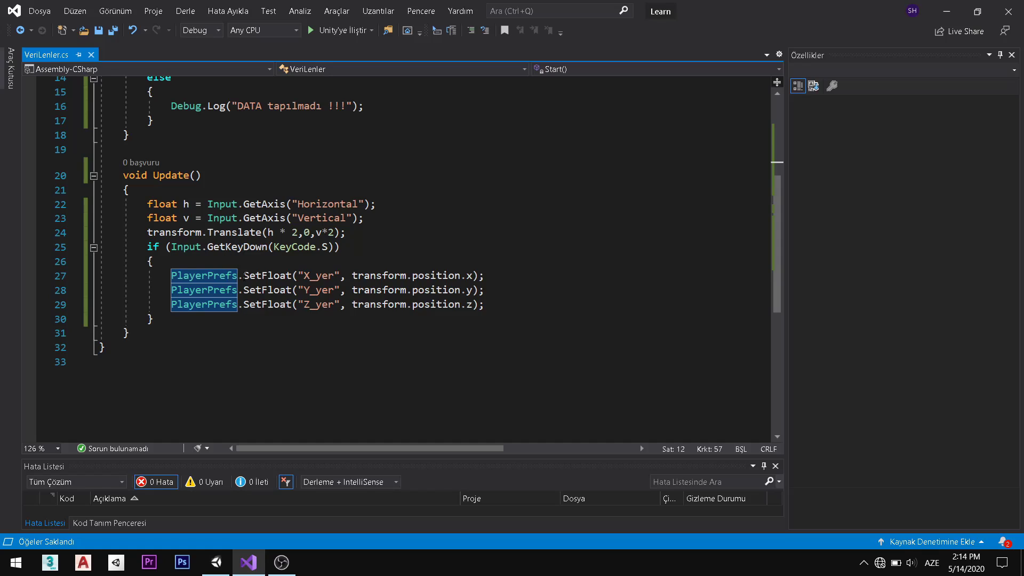
click(251, 275)
scroll(346, 149, up, 3)
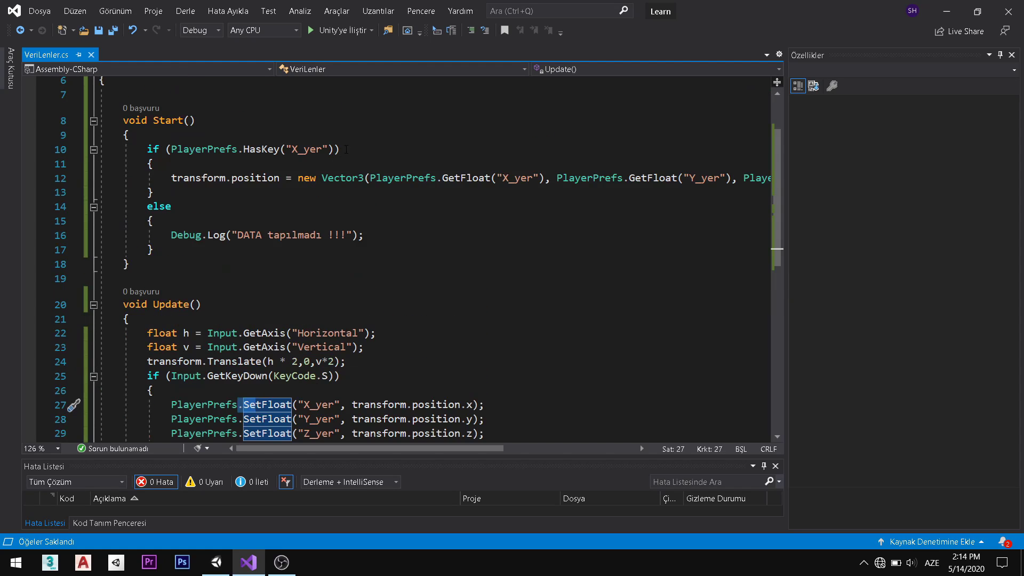
click(461, 177)
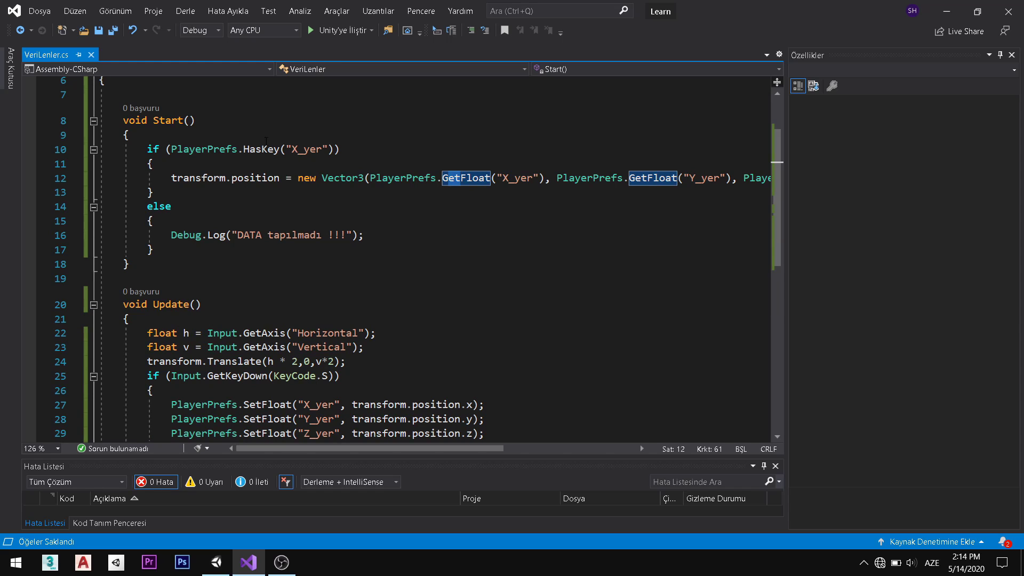
click(247, 144)
scroll(247, 144, down, 2)
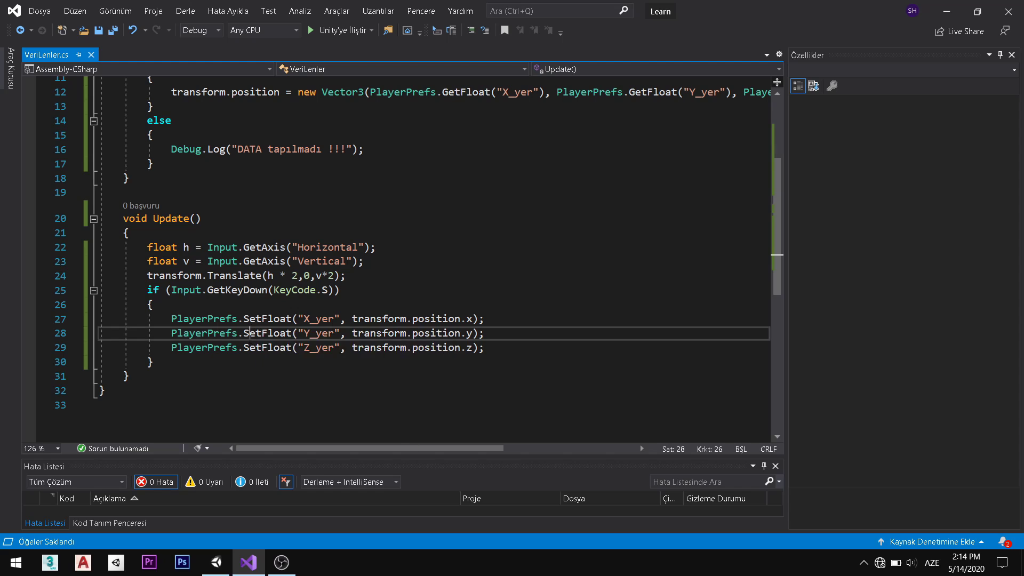
drag(300, 333, 268, 348)
scroll(295, 224, up, 2)
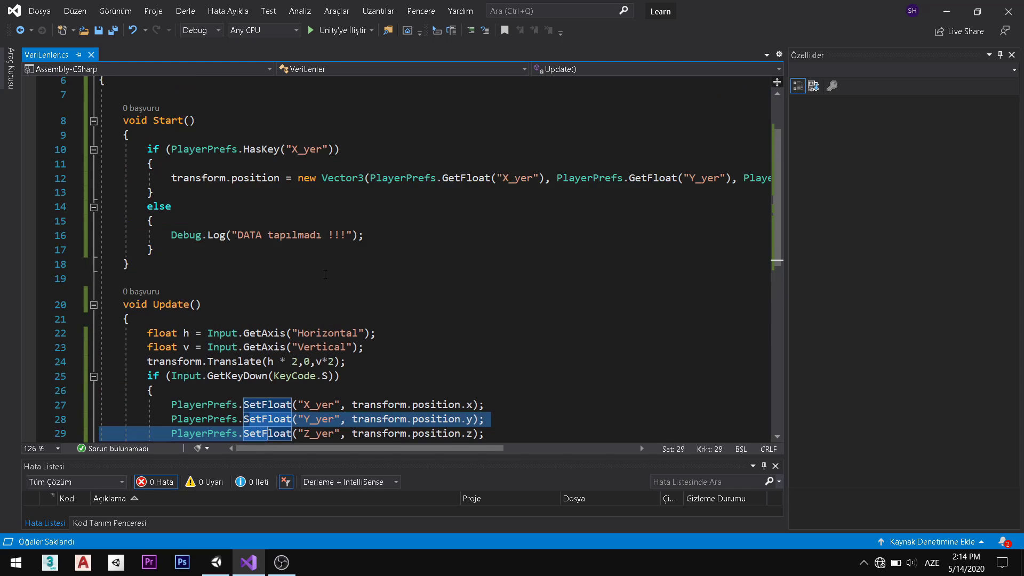
click(294, 278)
scroll(295, 224, up, 1)
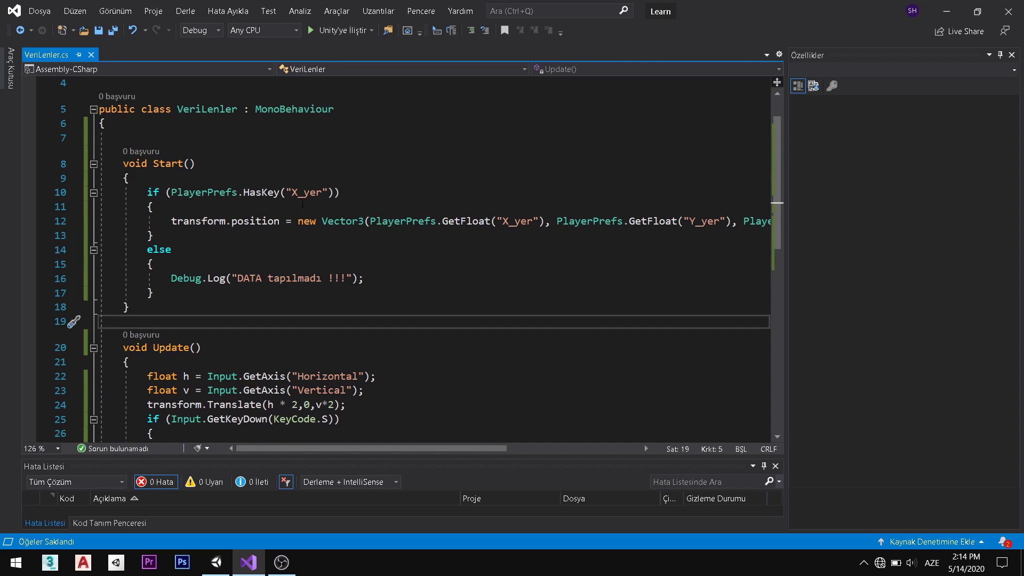
drag(153, 207, 284, 199)
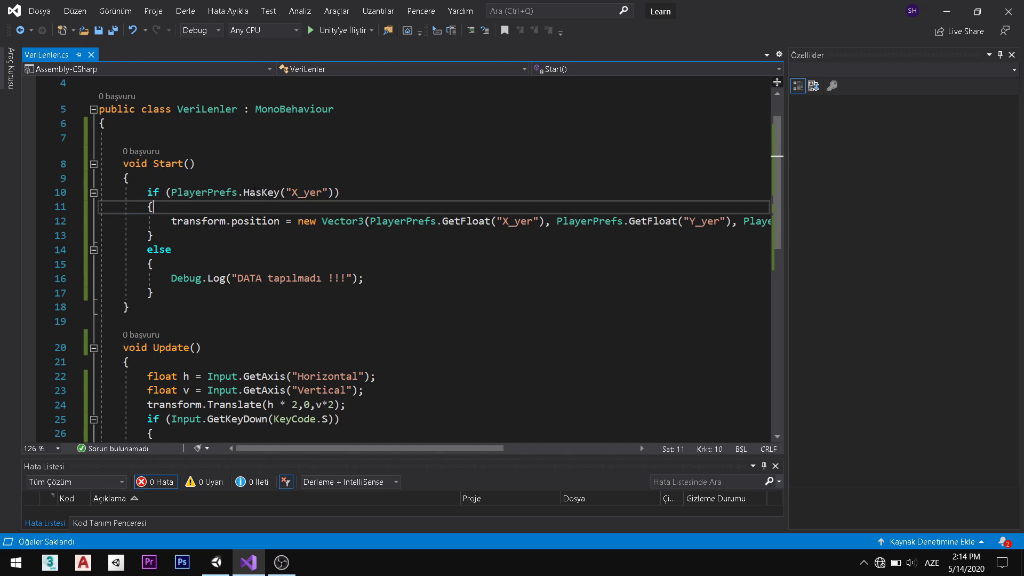
click(245, 193)
Step: Return to Unity, enter Play mode, and check the Console for "DATA tapılmadı !!!"
click(218, 564)
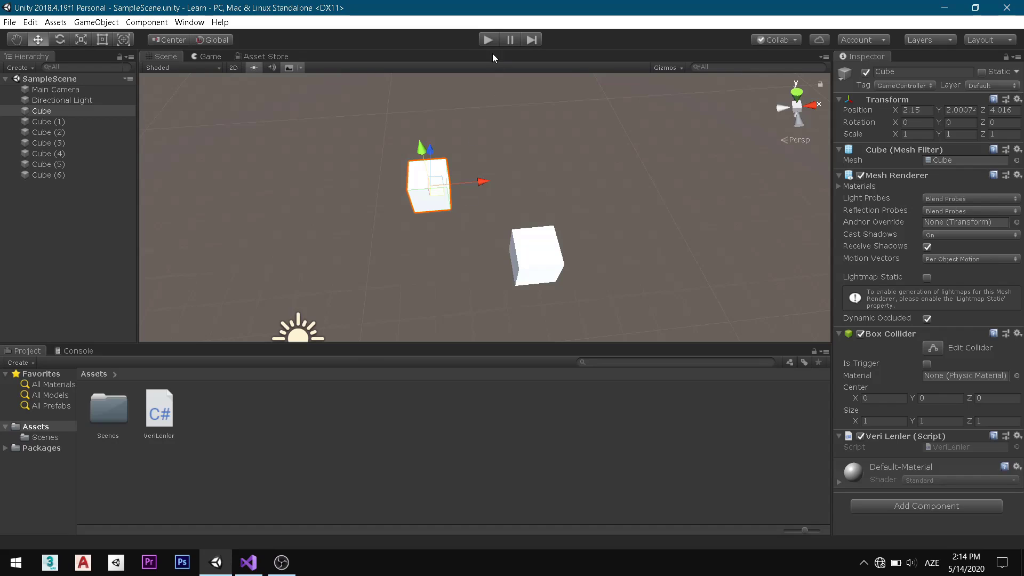
click(488, 39)
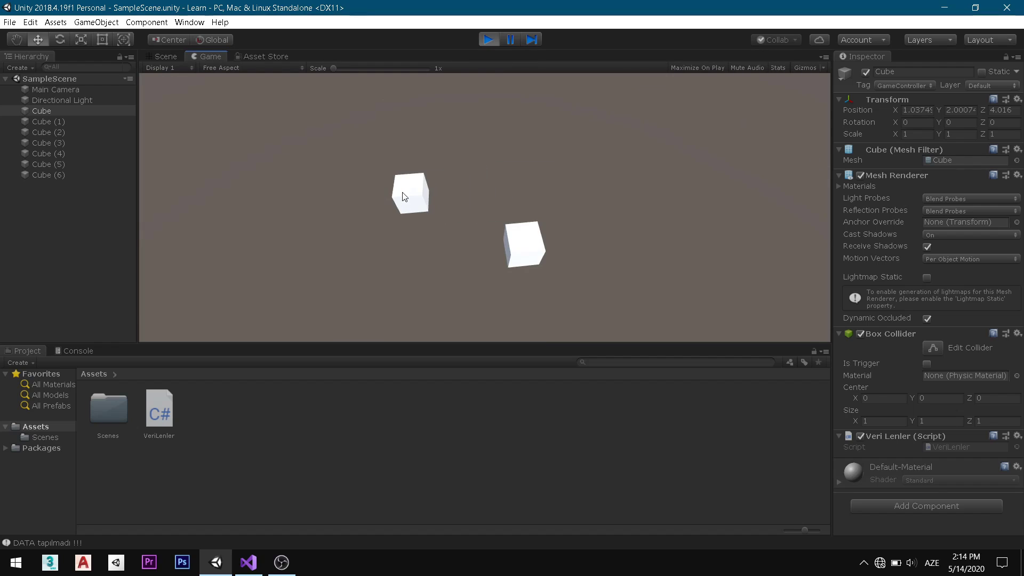
click(79, 352)
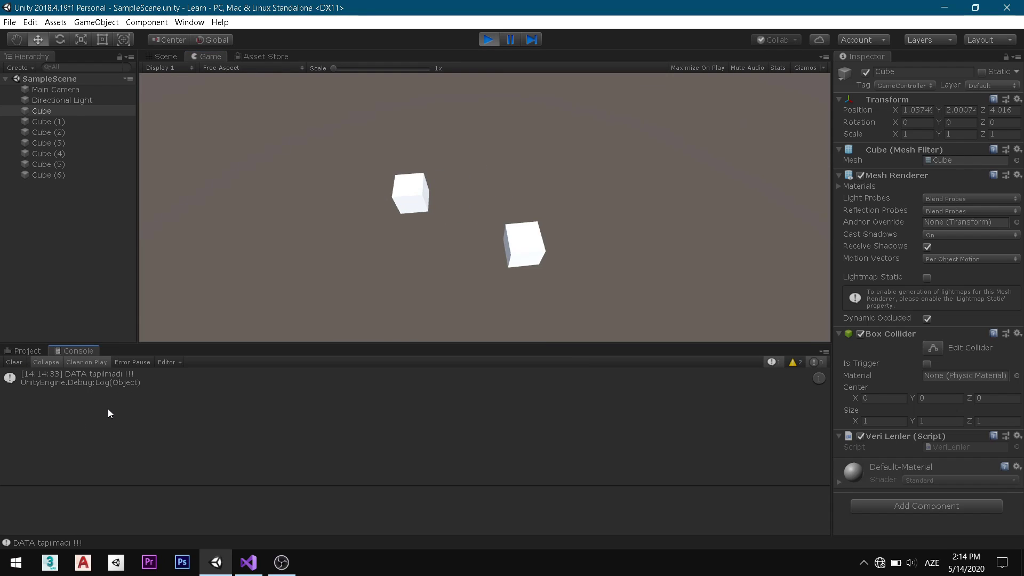
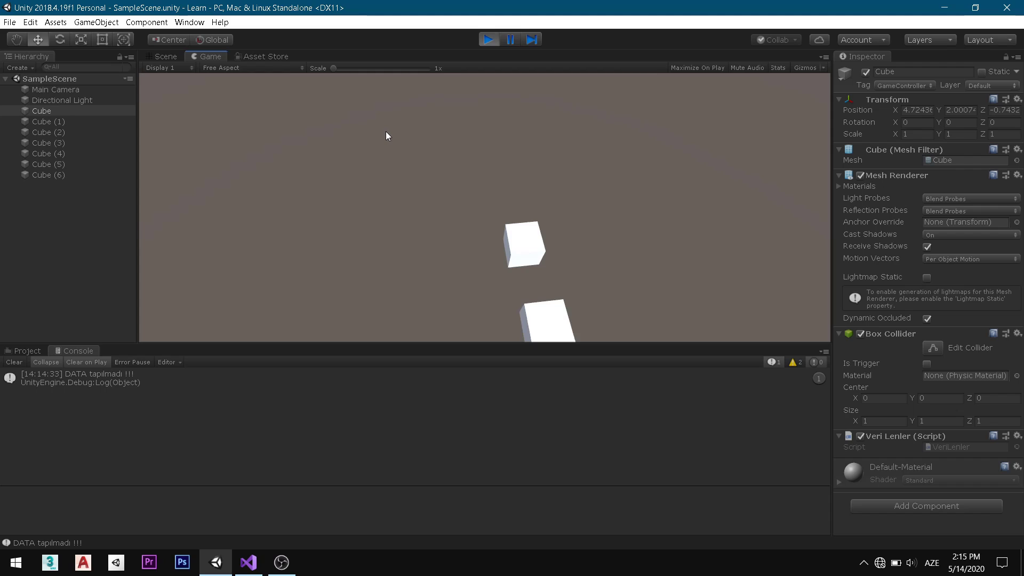
Step: Stop Play mode, clear the Console, then run the game once more and stop it
key(ctrl+p)
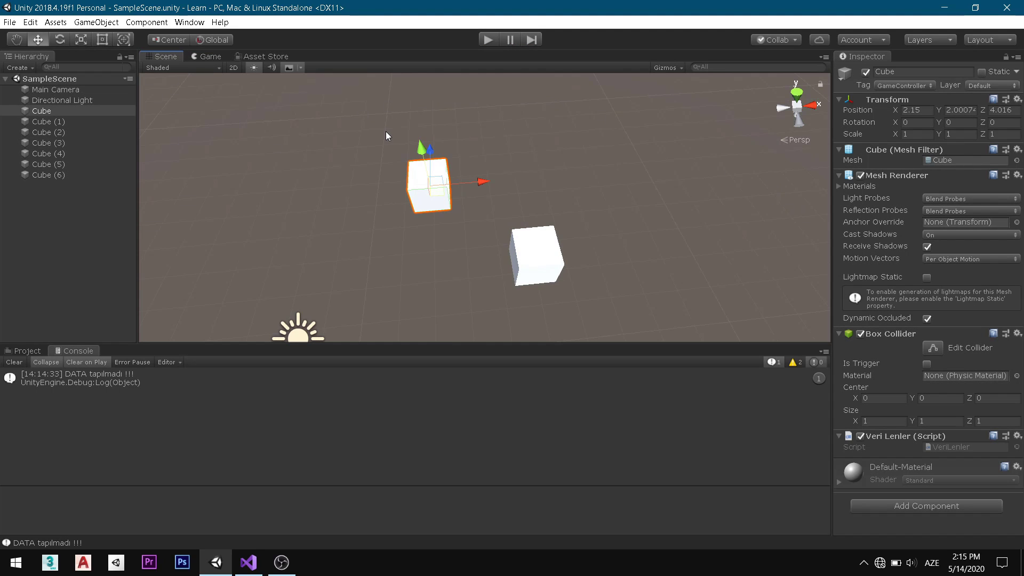
click(17, 363)
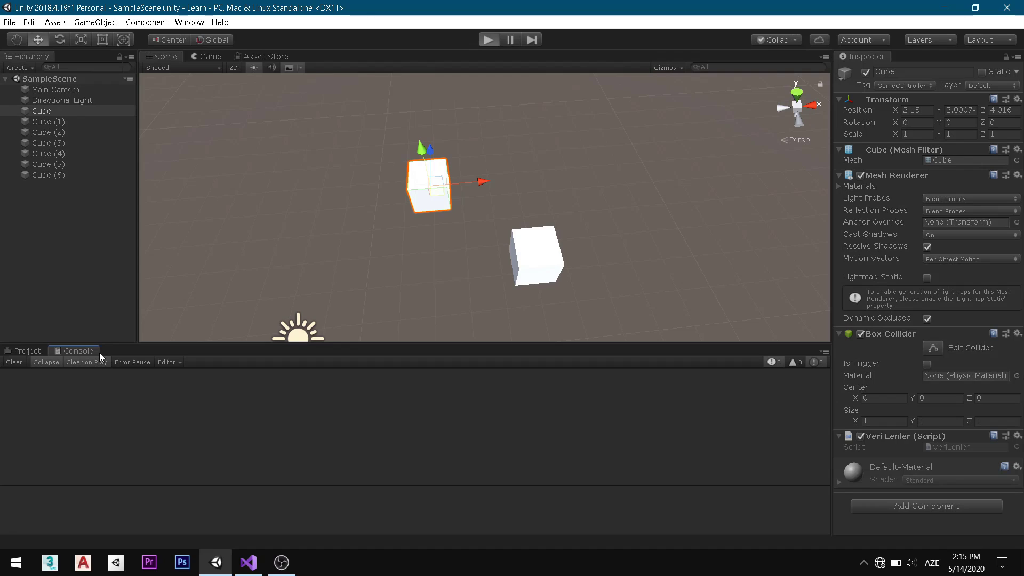
key(ctrl+p)
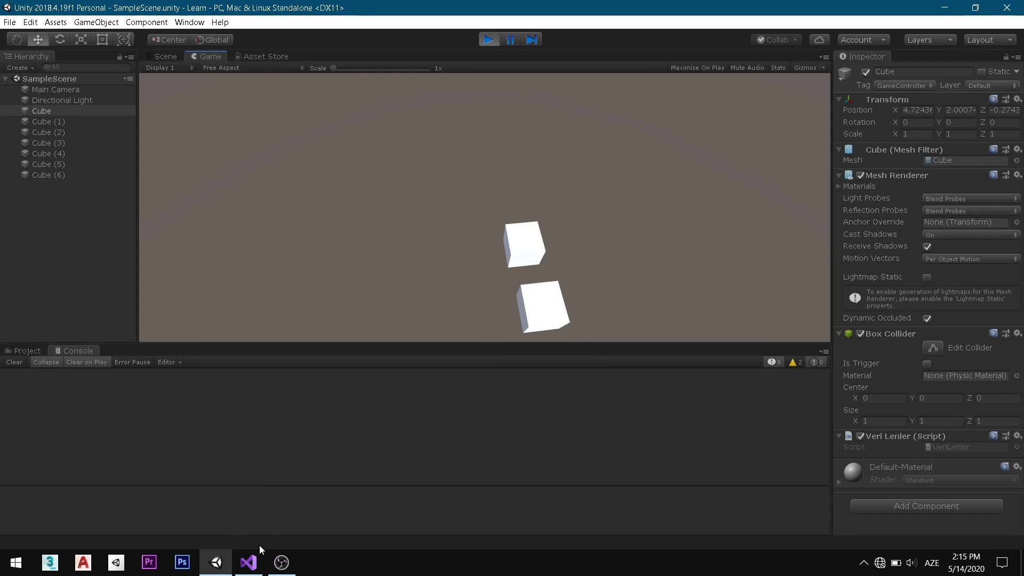
click(248, 563)
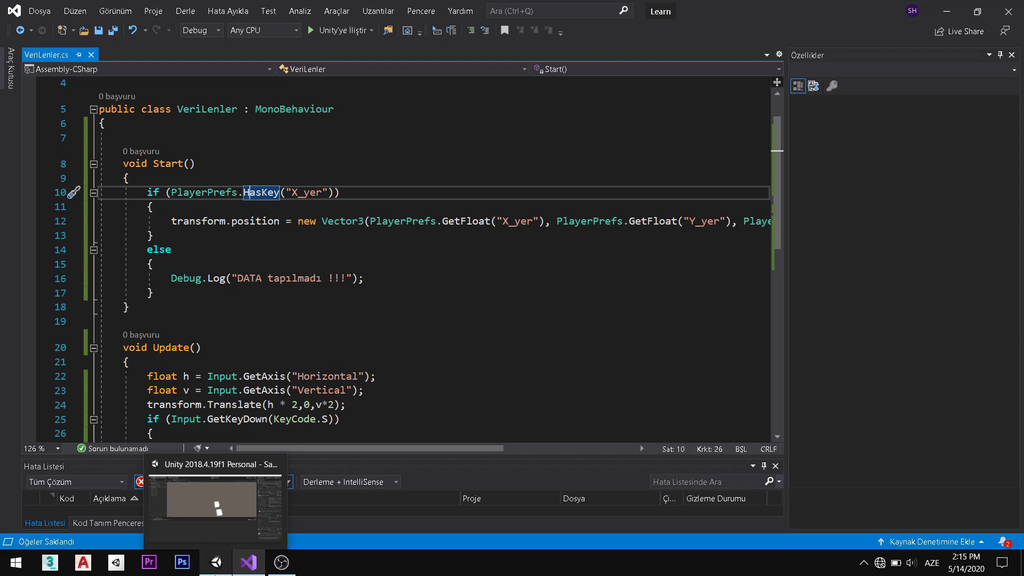
click(216, 563)
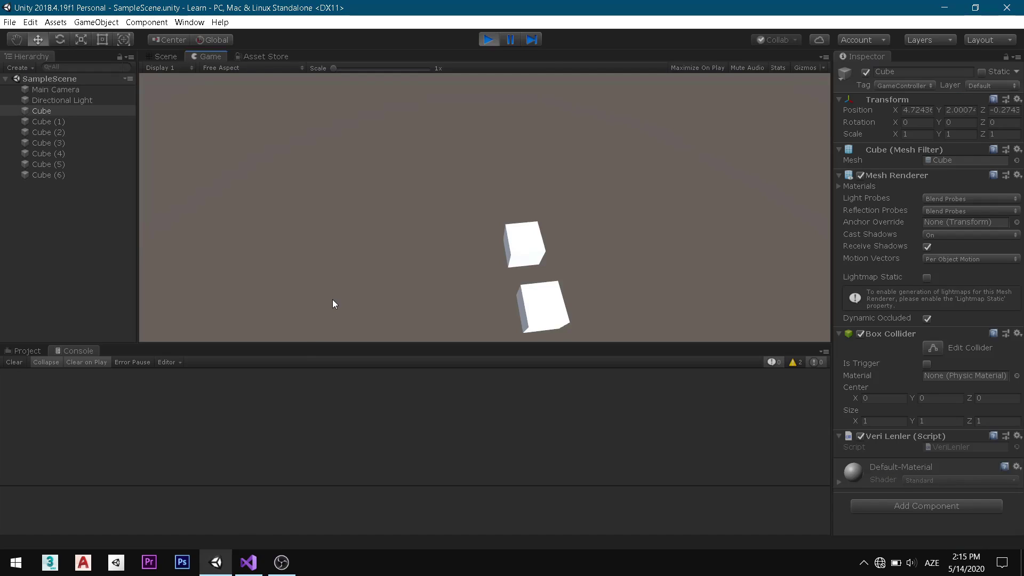
key(ctrl+p)
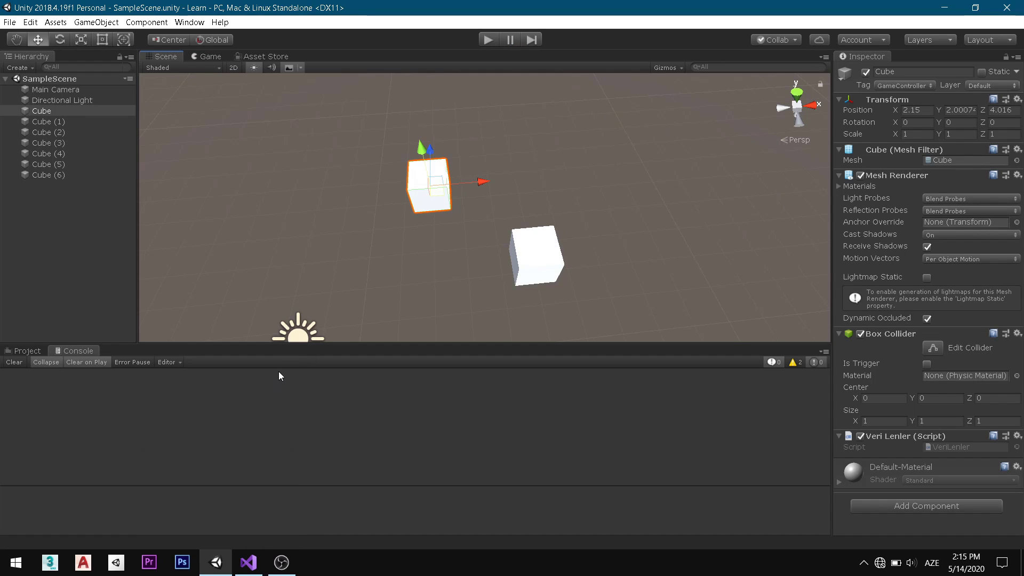
Step: In VeriLenler.cs, start a new line right after the S-key block in Update
click(260, 534)
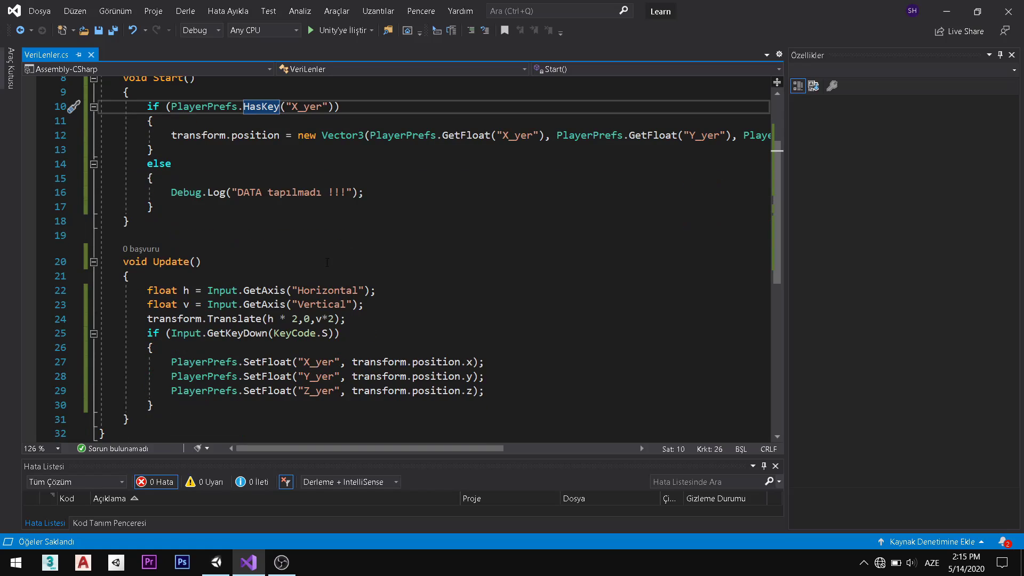
scroll(327, 262, down, 2)
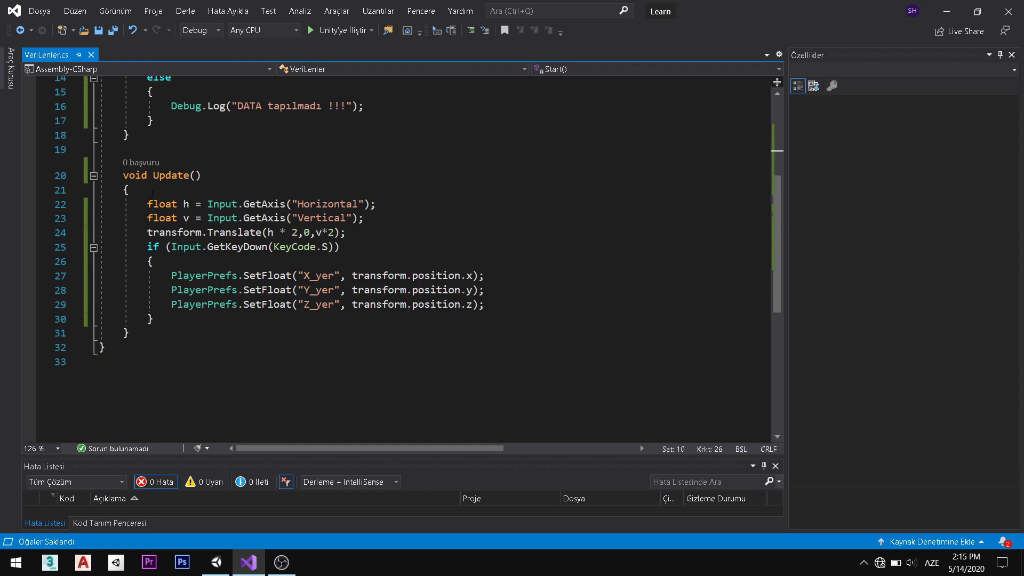
drag(147, 204, 191, 232)
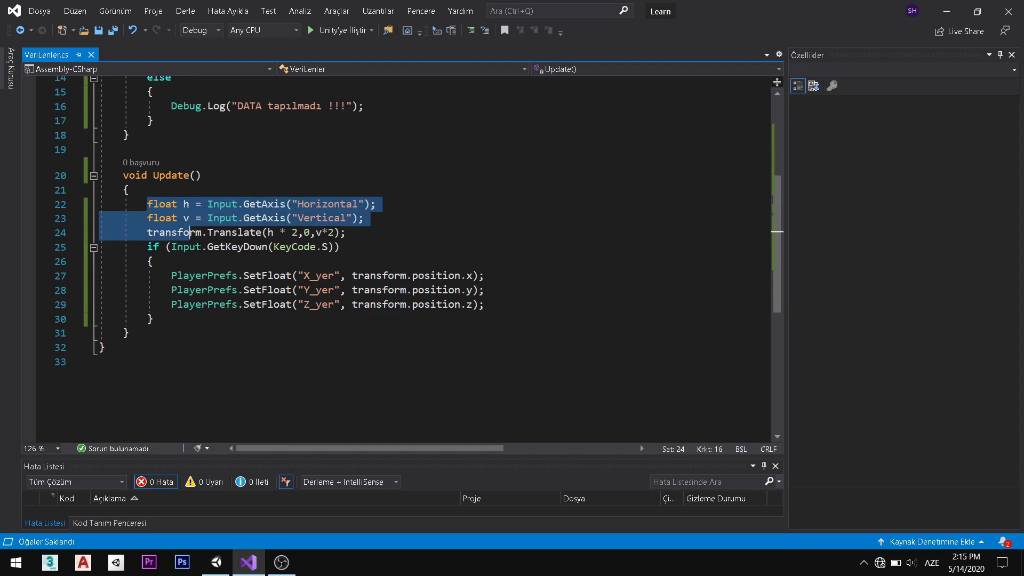
drag(190, 232, 154, 319)
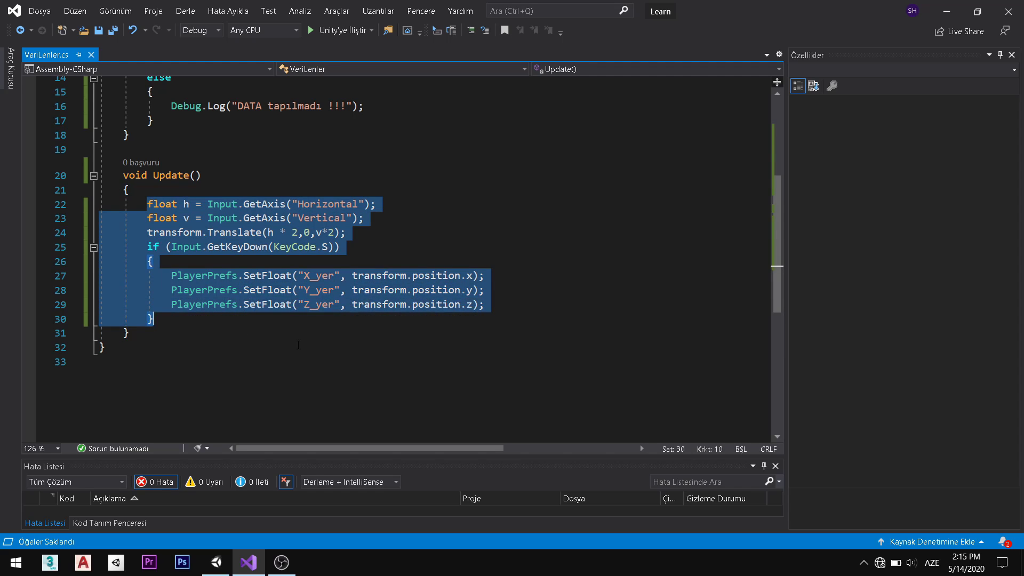
click(172, 319)
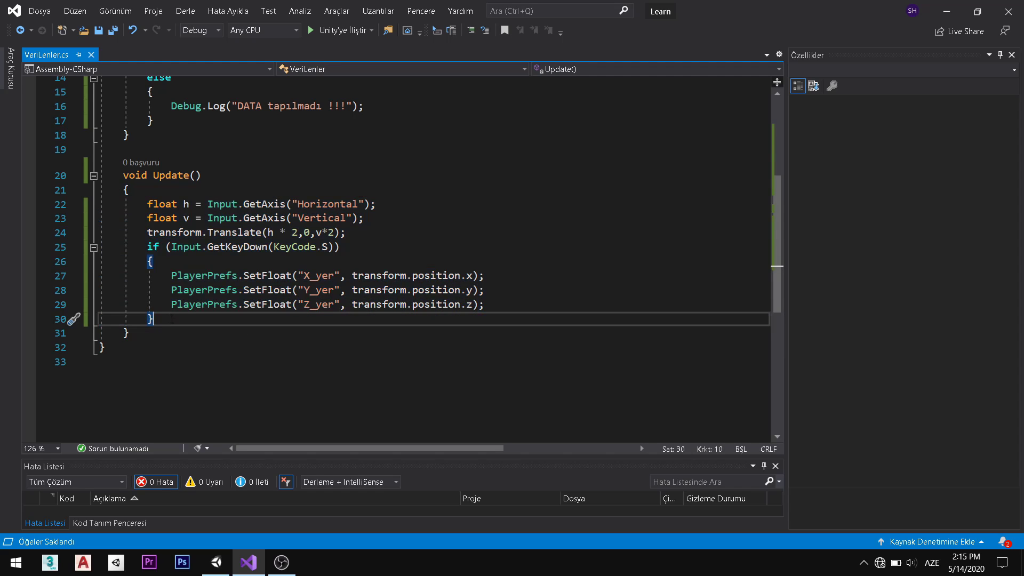
key(Return)
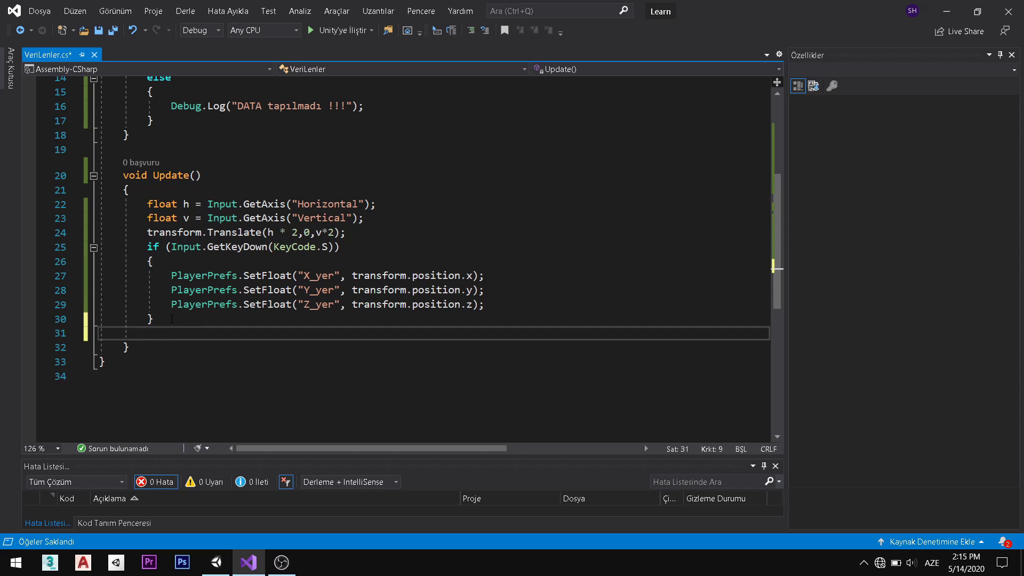
Step: Begin an else if condition calling Input.GetKeyDown
text(les)
key(BackSpace)
key(BackSpace)
key(BackSpace)
text(els)
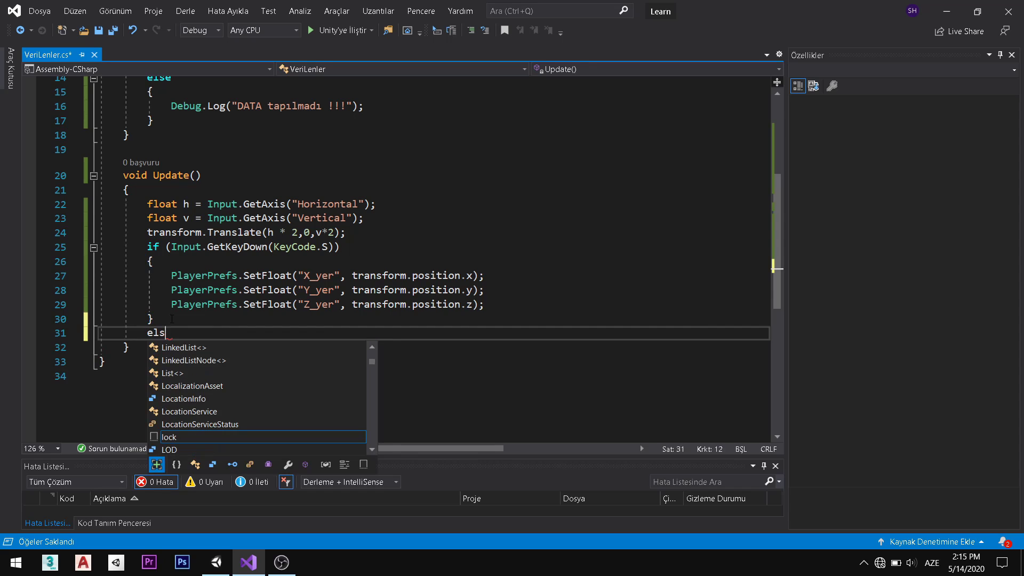
text(e if)
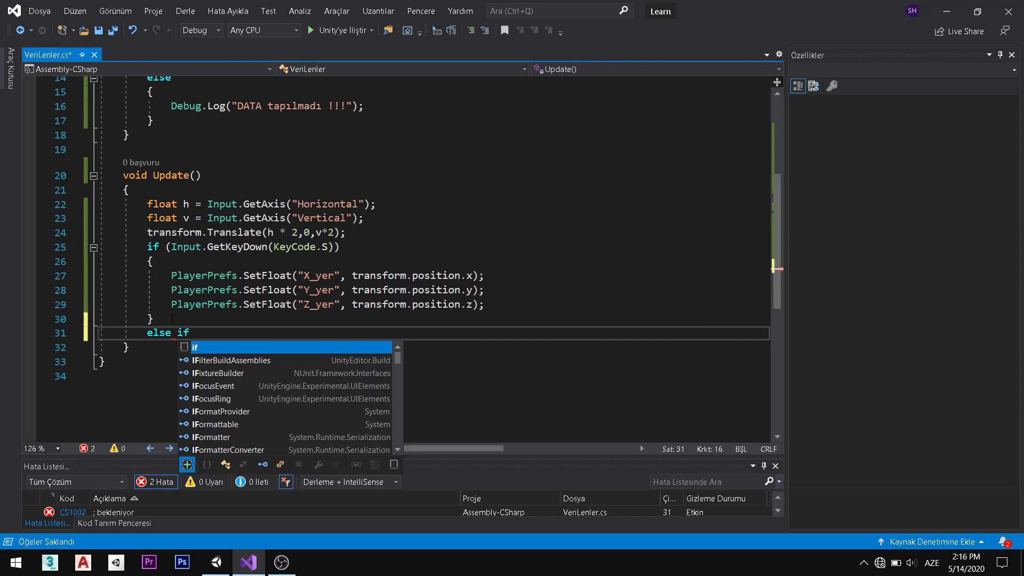
text((İn)
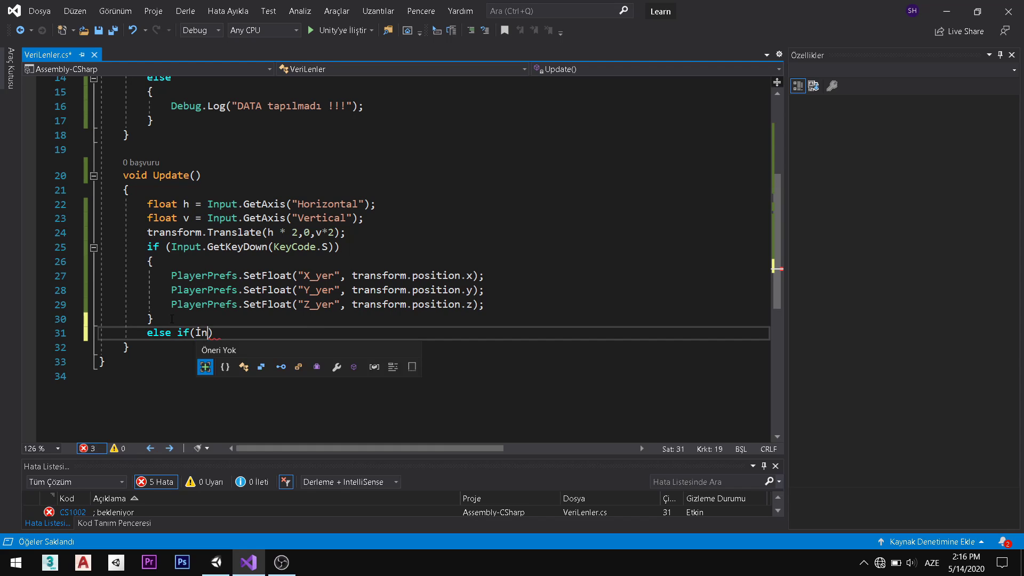
key(BackSpace)
key(BackSpace)
text(In)
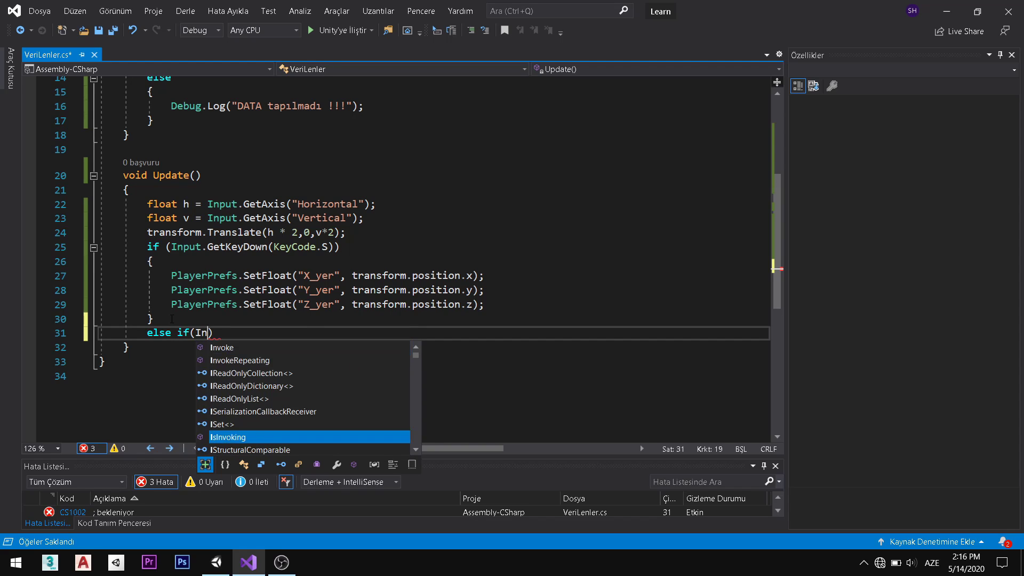
key(Tab)
text(.)
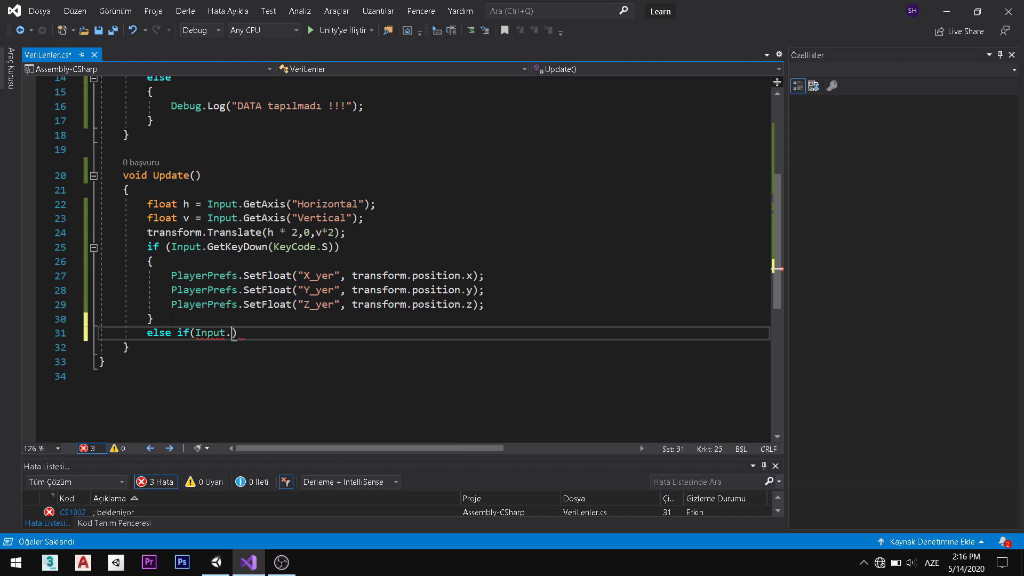
text(G)
key(Down)
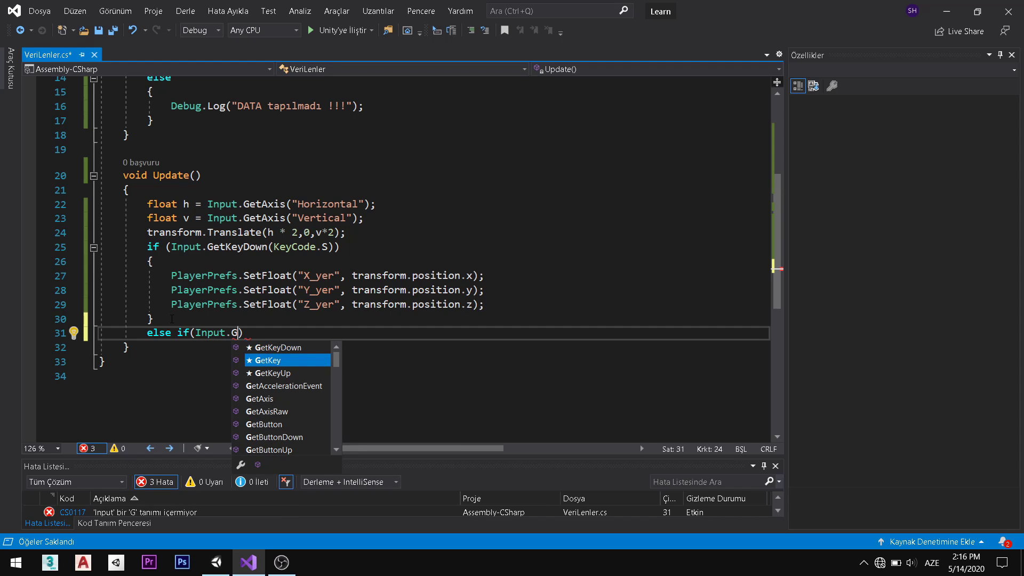
key(Down)
key(Down)
key(Down)
key(Down)
key(Up)
key(Up)
key(Up)
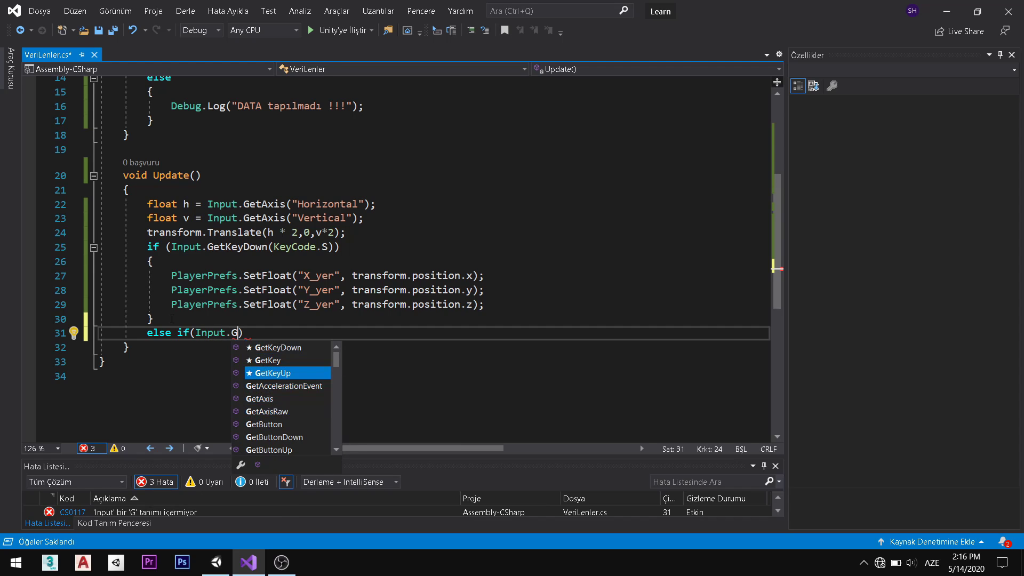
key(Up)
key(Up)
key(Tab)
Step: Pass KeyCode.D as the key and add an expanded empty brace block
text(()
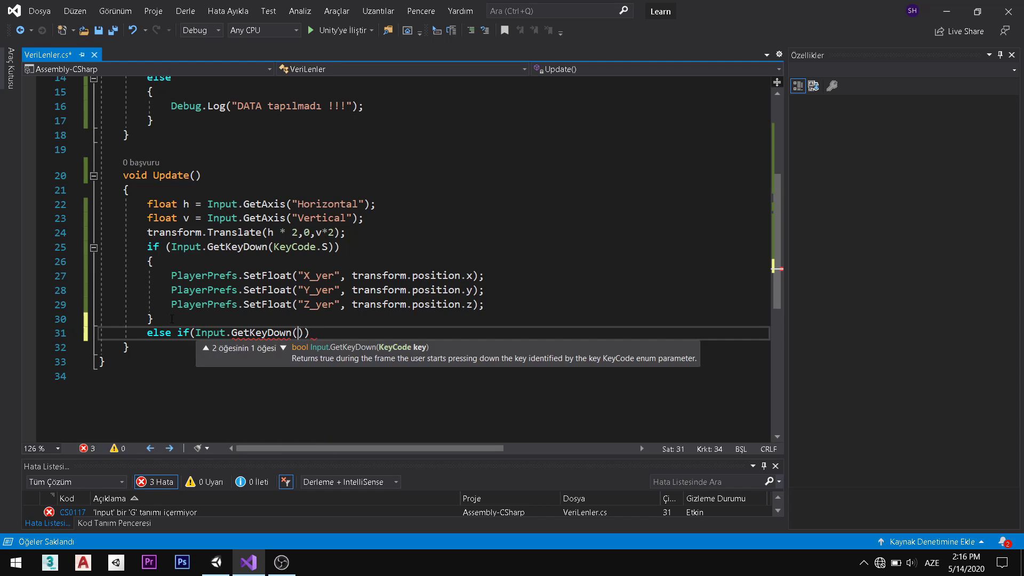
text(.)
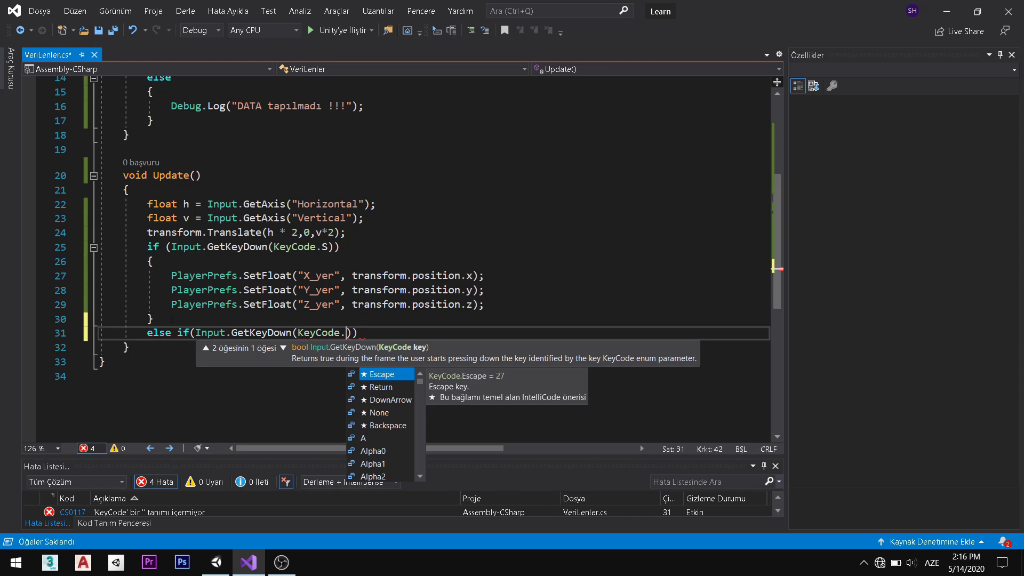
text(D)
key(Escape)
key(Right)
key(Right)
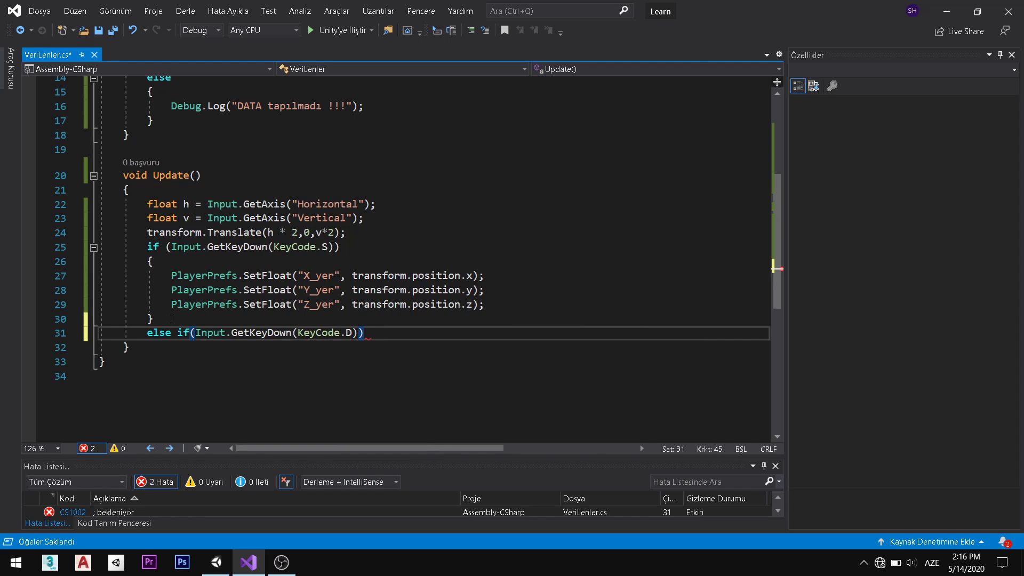
key(alt+shift)
key(ctrl+space)
text({)
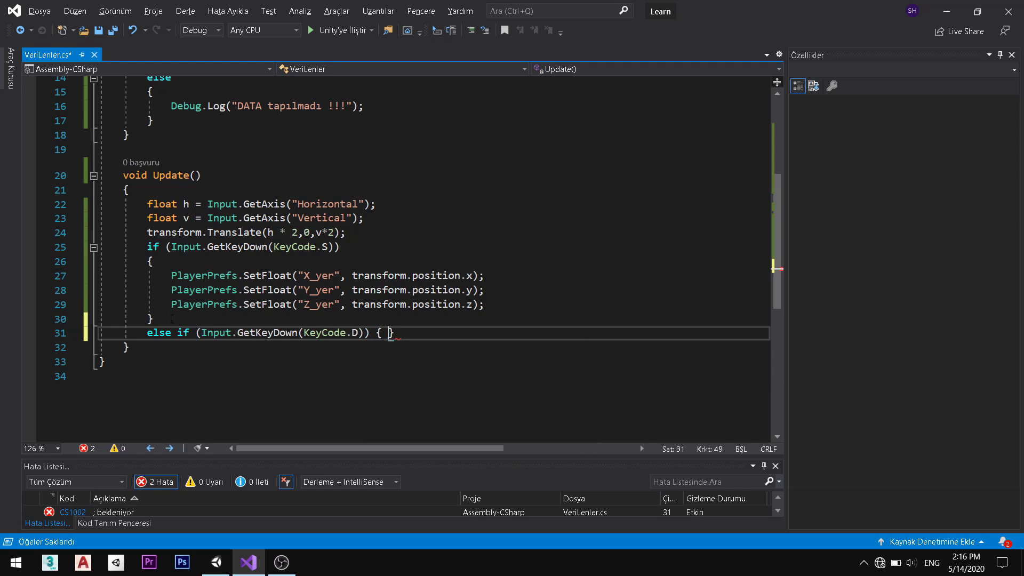
key(Return)
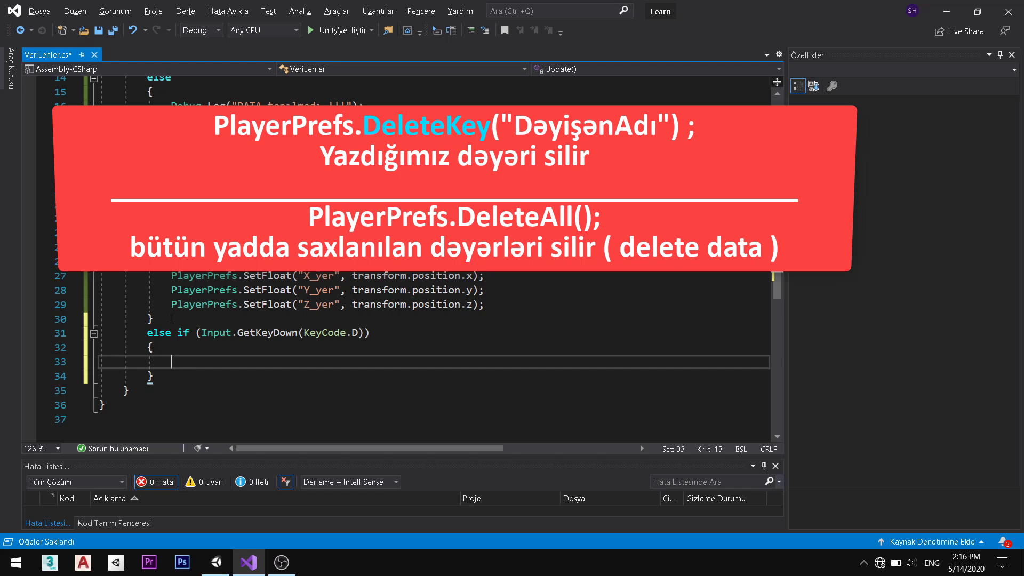
Step: Write PlayerPrefs.DeleteKey("Y_yer"); inside the D-key branch and save
text(L)
key(BackSpace)
text(Pl)
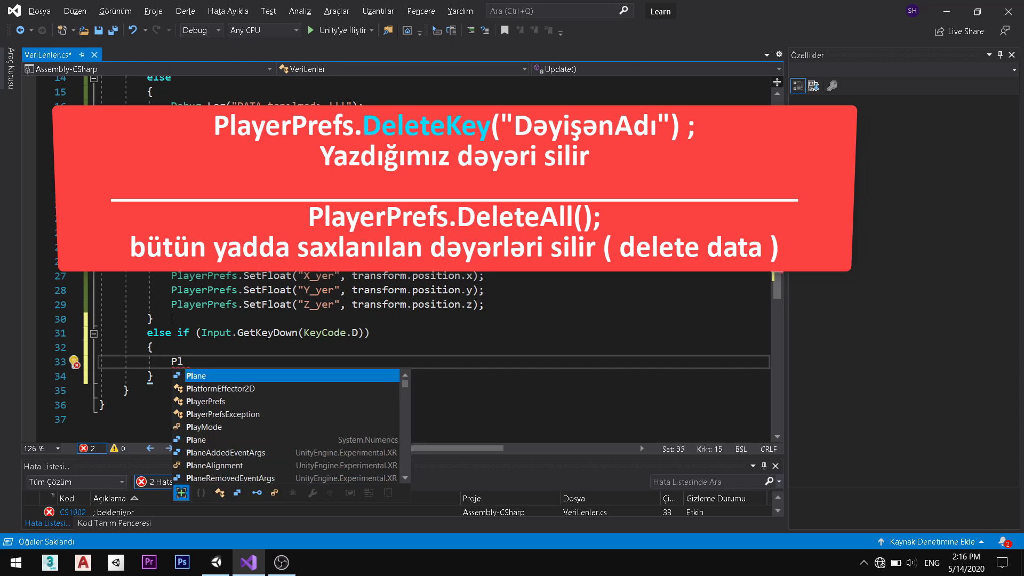
text(aye)
key(Tab)
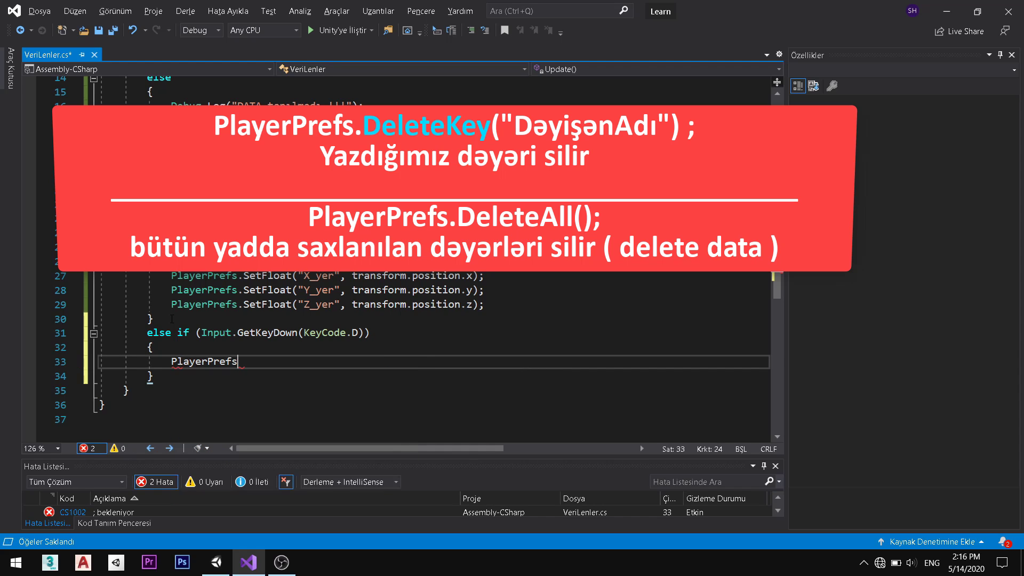
text(.S)
key(BackSpace)
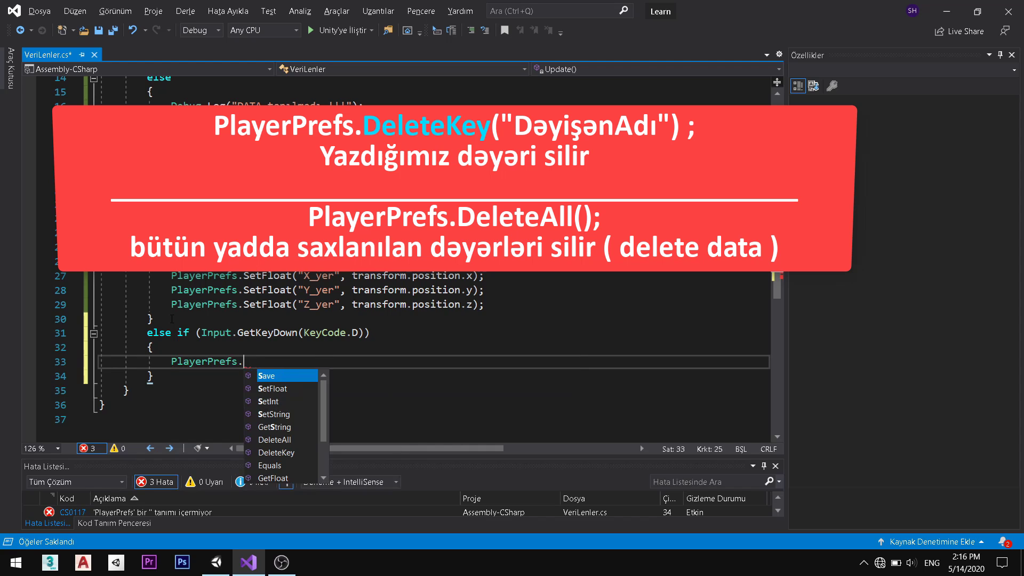
text(De)
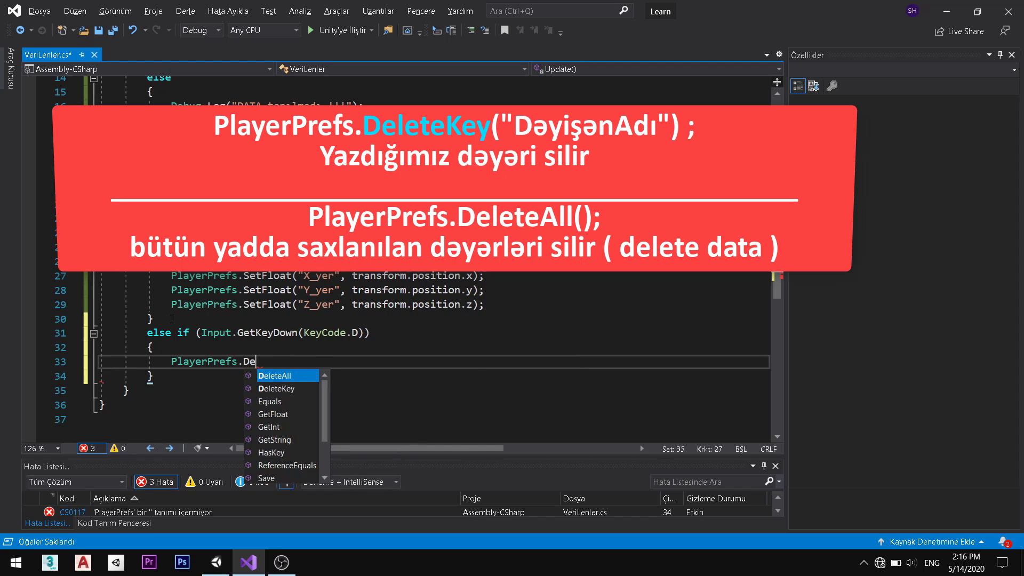
text(le)
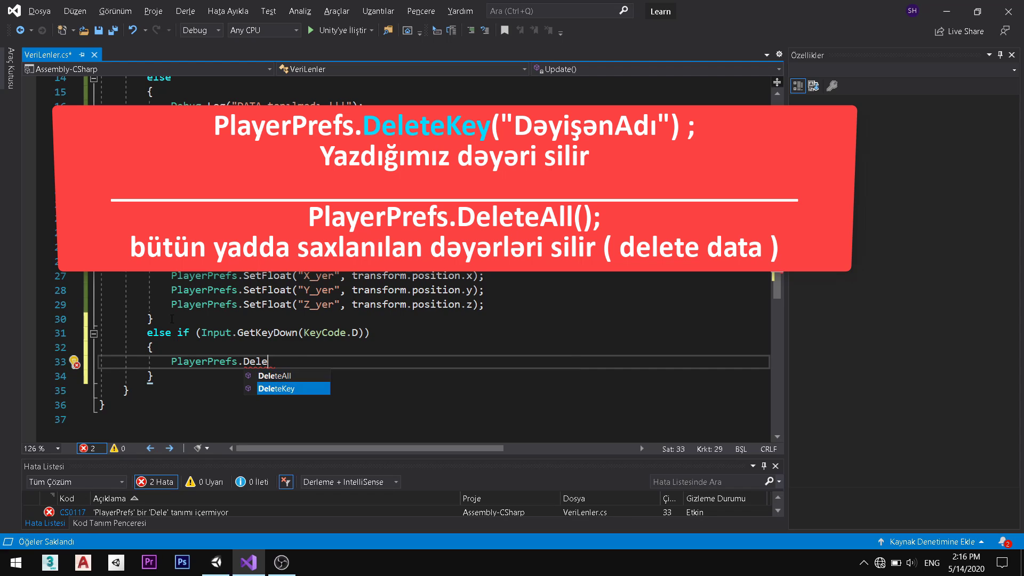
key(Down)
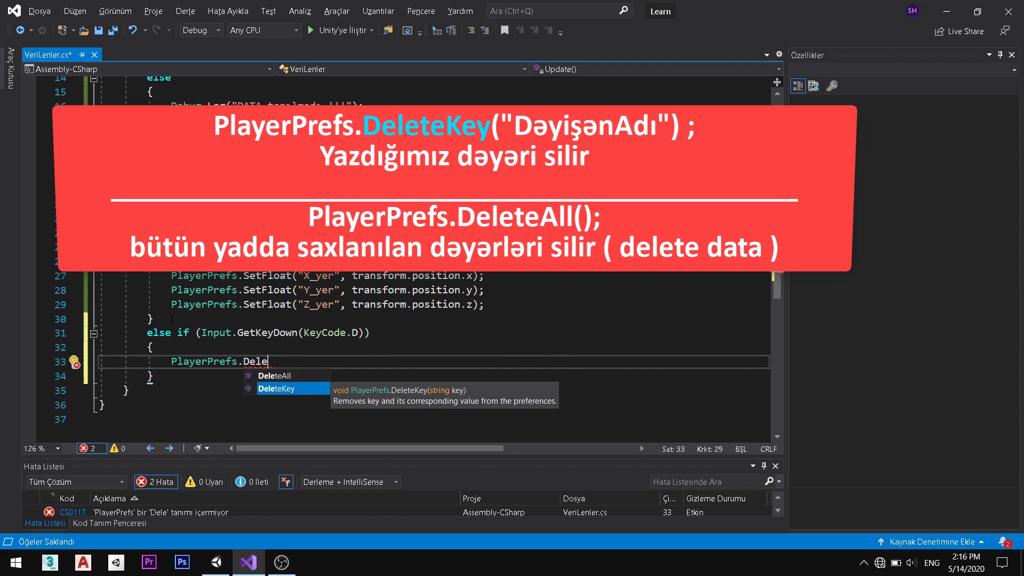
key(Tab)
text(()
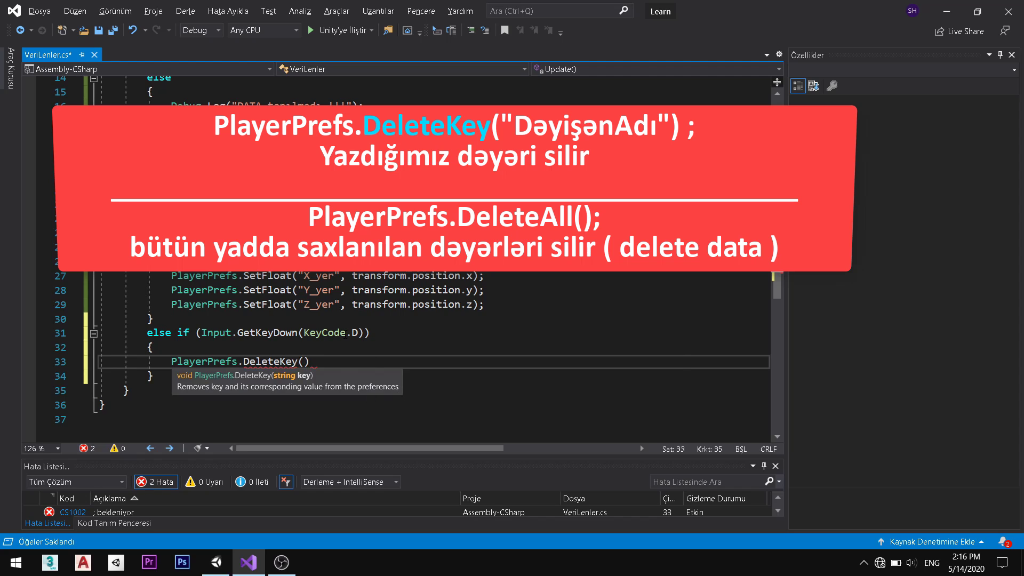
text(")
text(Y_)
text(yer"))
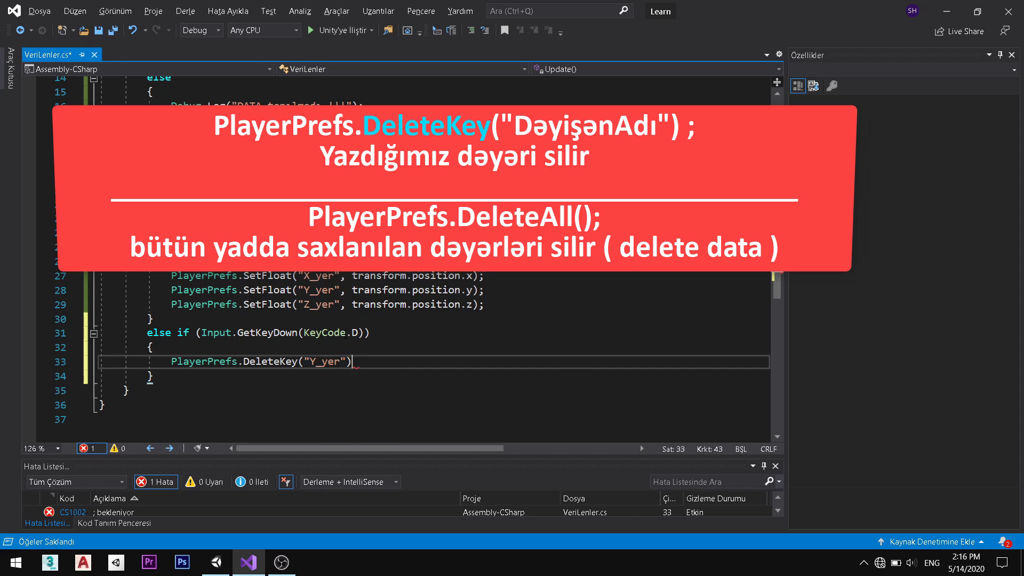
text(;)
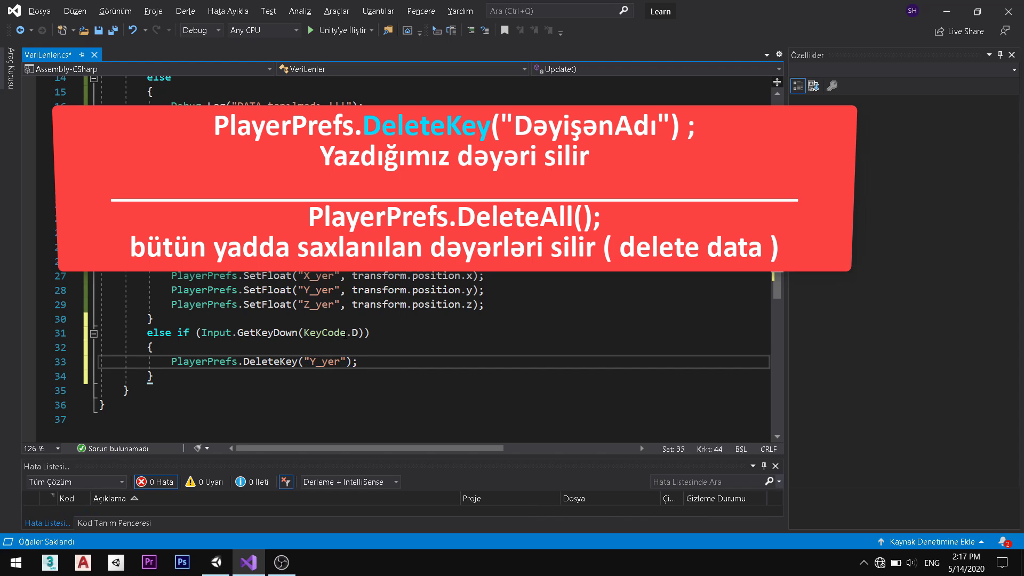
key(ctrl+s)
Step: Change the call to PlayerPrefs.DeleteAll() with no argument and save the script
click(65, 363)
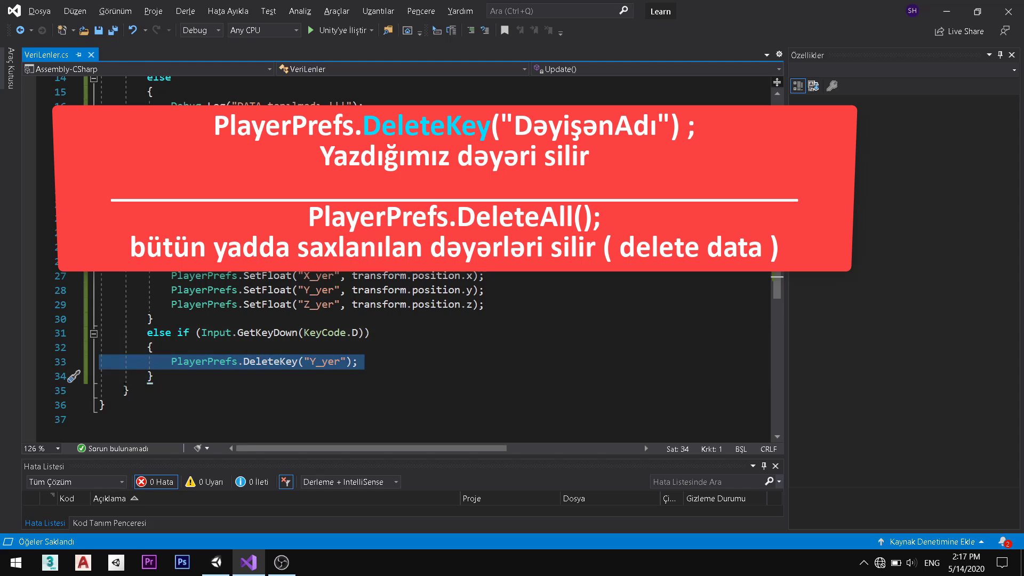
click(202, 362)
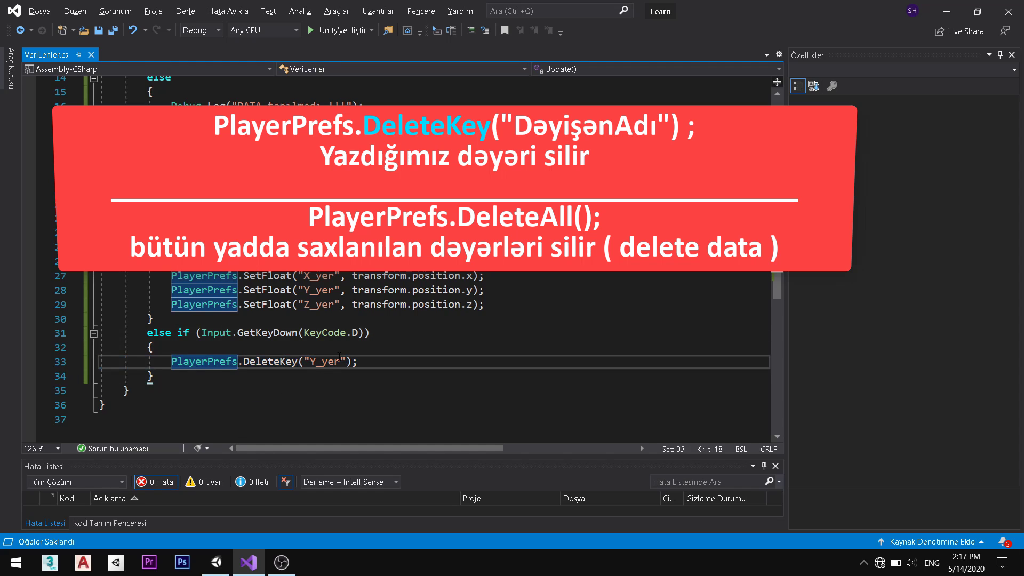
click(299, 354)
click(298, 362)
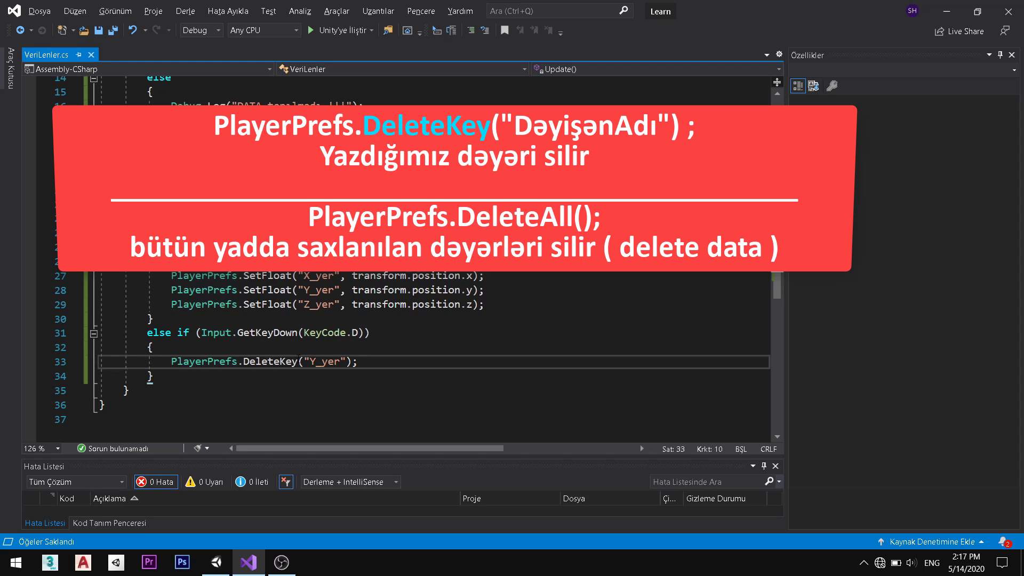
key(BackSpace)
key(BackSpace)
key(BackSpace)
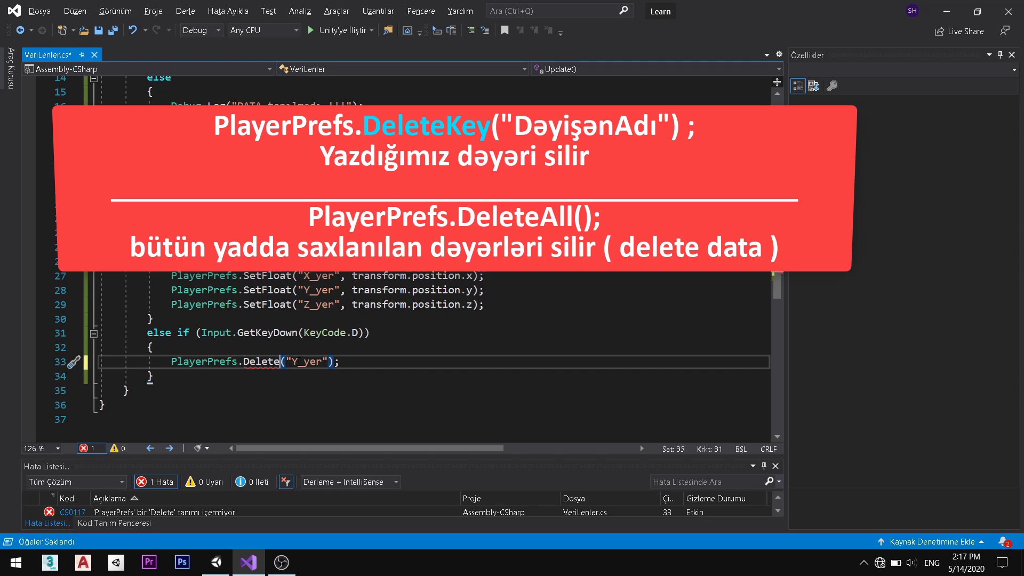
text(All)
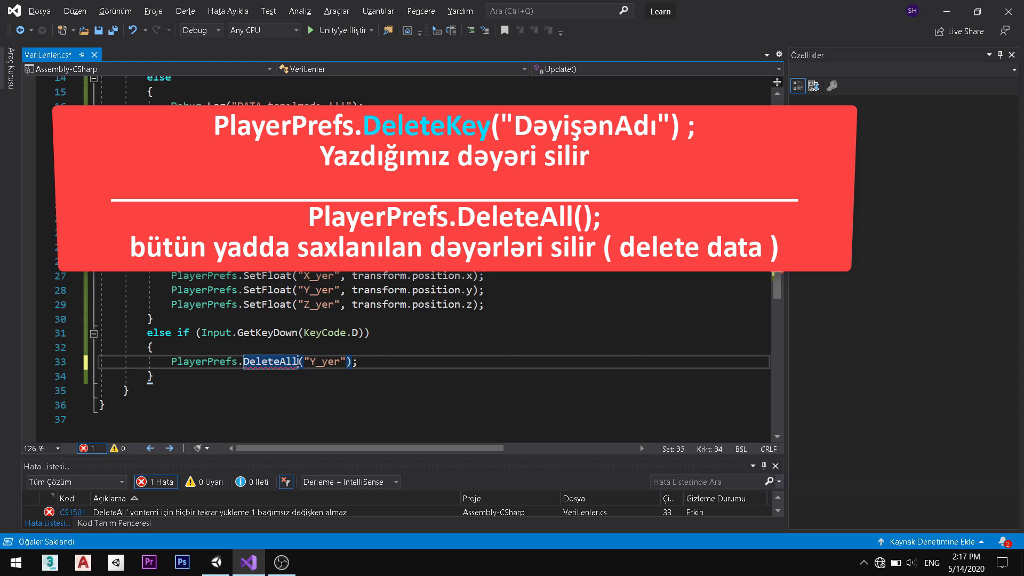
key(BackSpace)
key(BackSpace)
key(BackSpace)
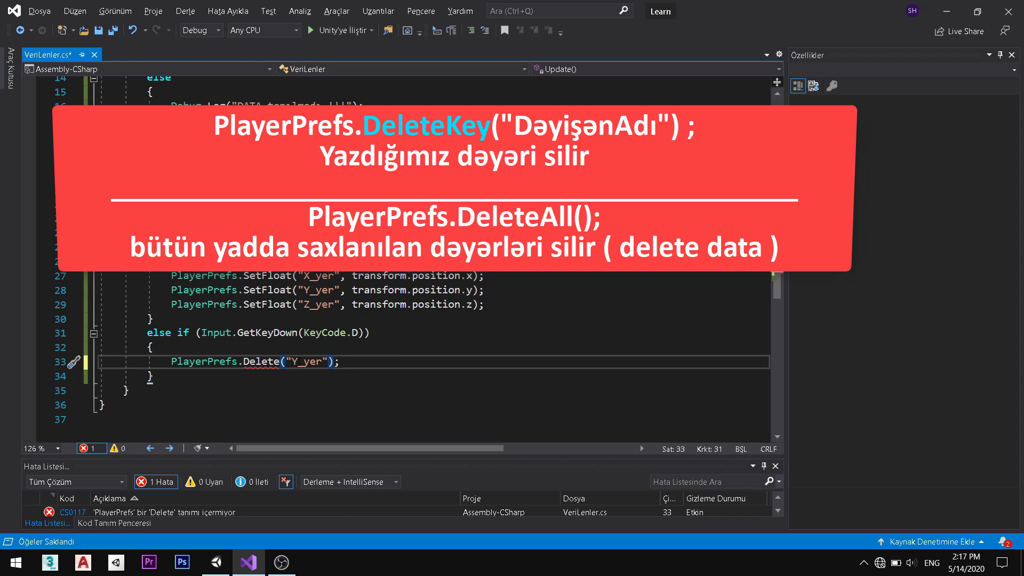
text(All)
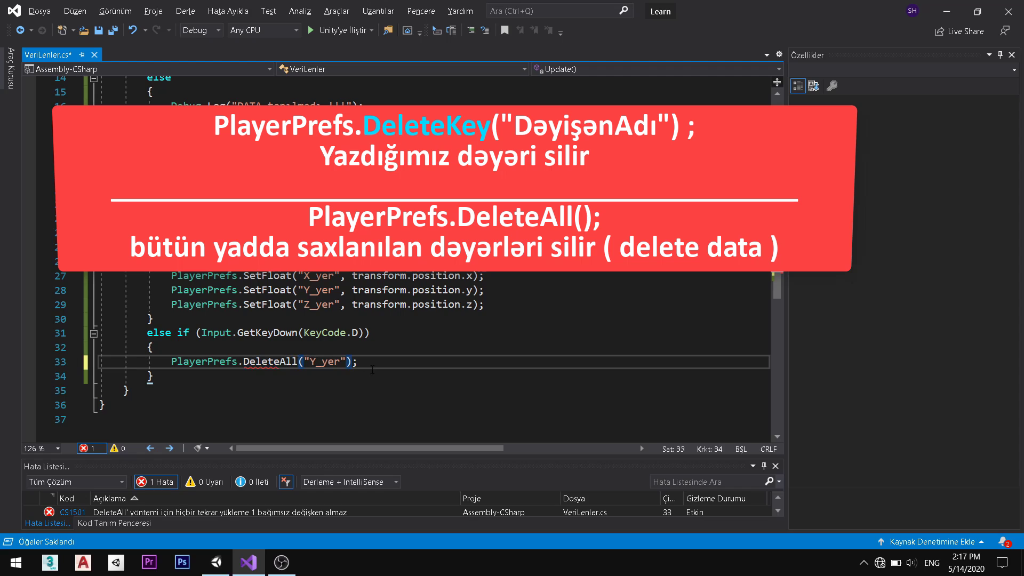
click(358, 364)
key(BackSpace)
key(BackSpace)
key(BackSpace)
key(BackSpace)
key(BackSpace)
key(BackSpace)
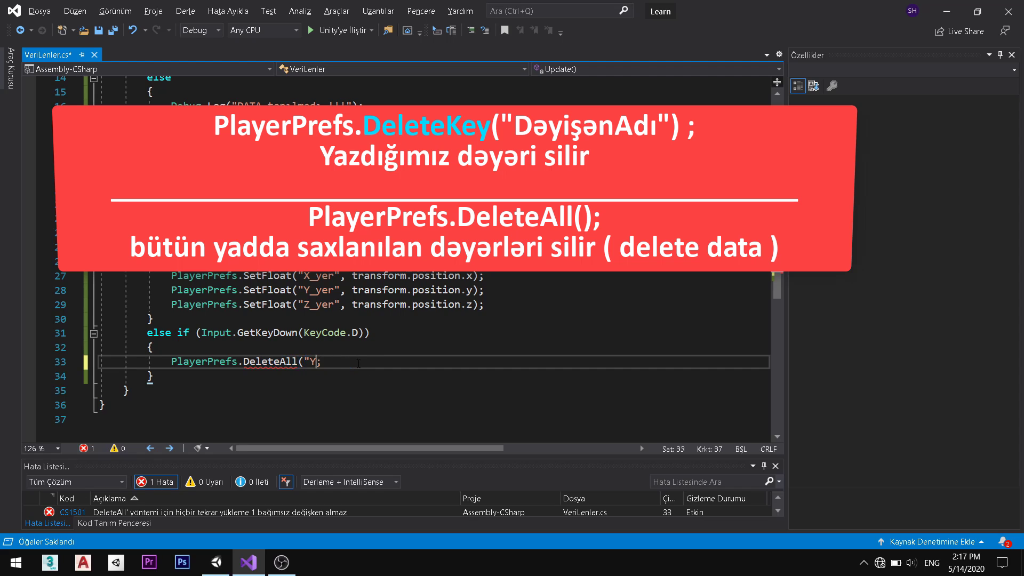
key(BackSpace)
key(BackSpace)
text())
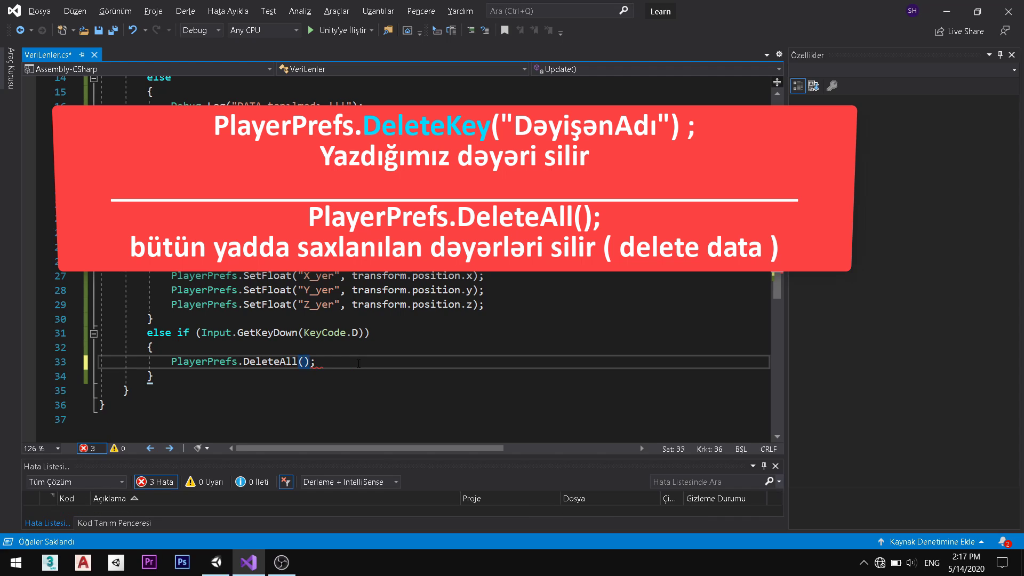
key(ctrl+s)
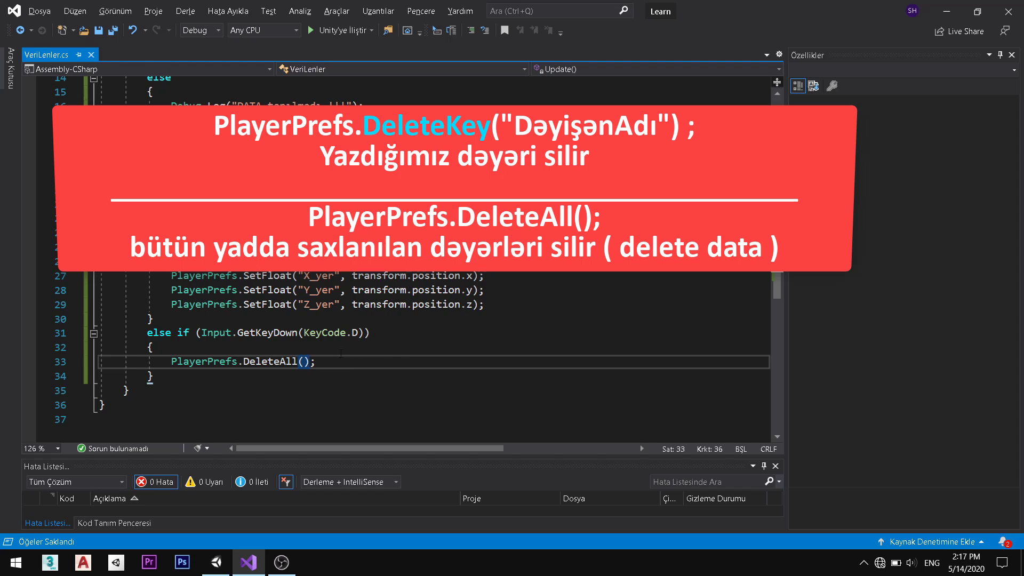
click(221, 568)
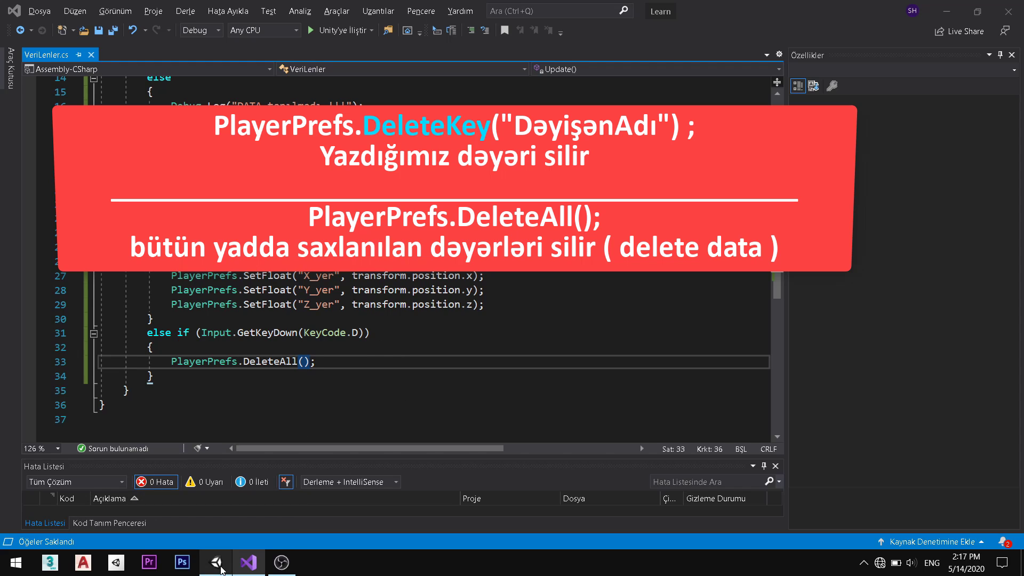
Step: Run the game and reset the cube's Position values, restarting play once
click(220, 568)
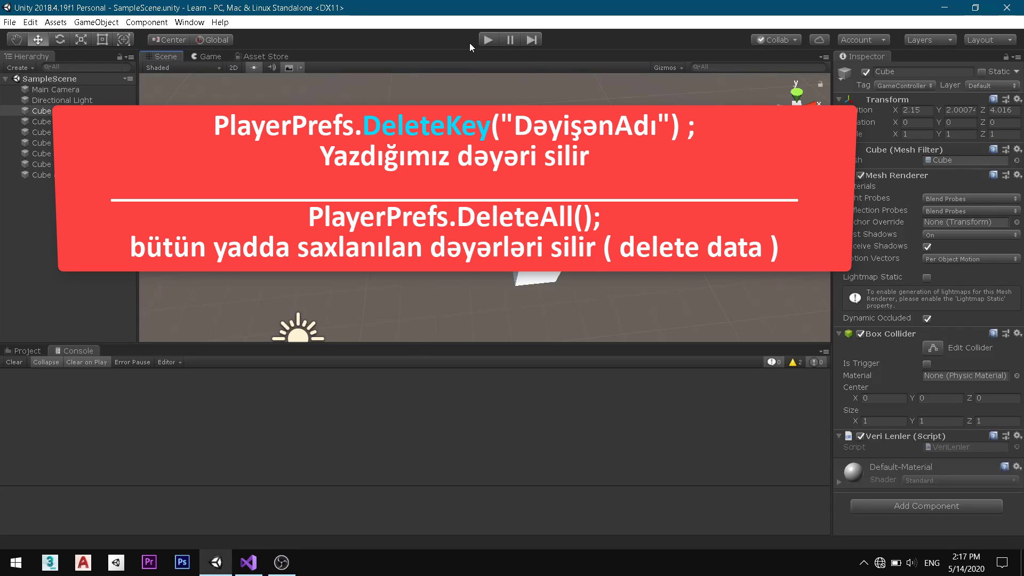
click(496, 42)
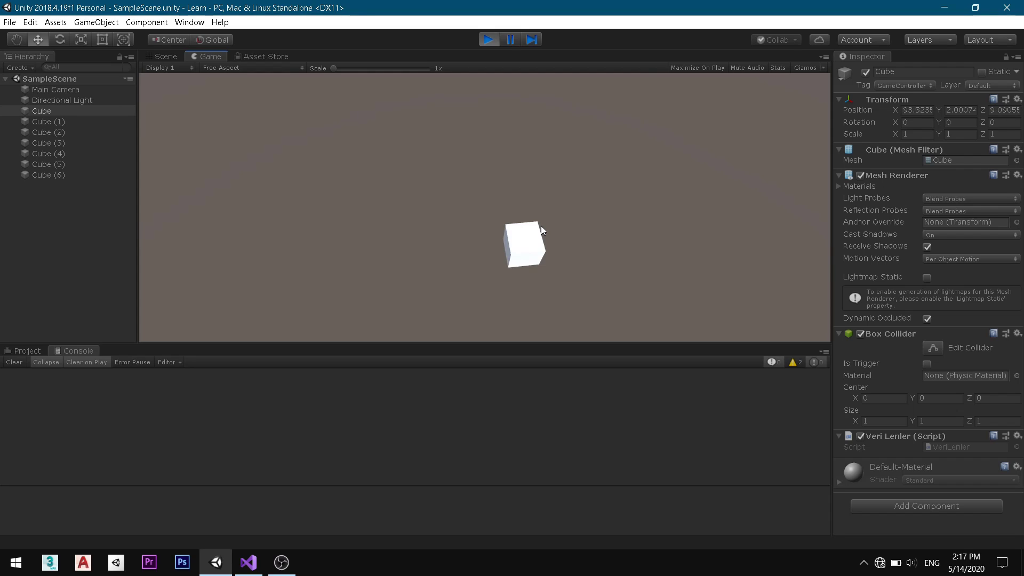
click(1019, 99)
click(914, 109)
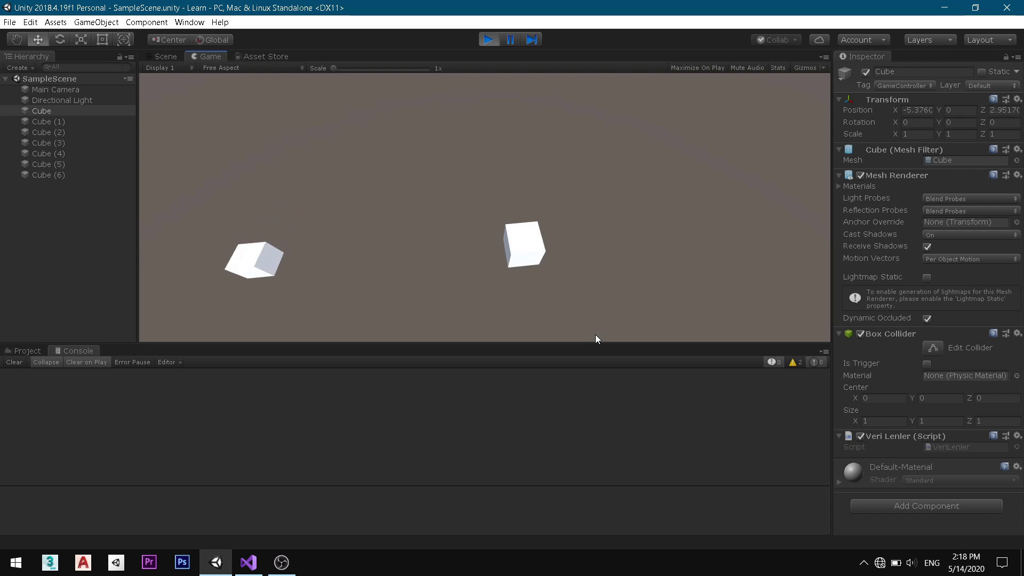
key(ctrl+p)
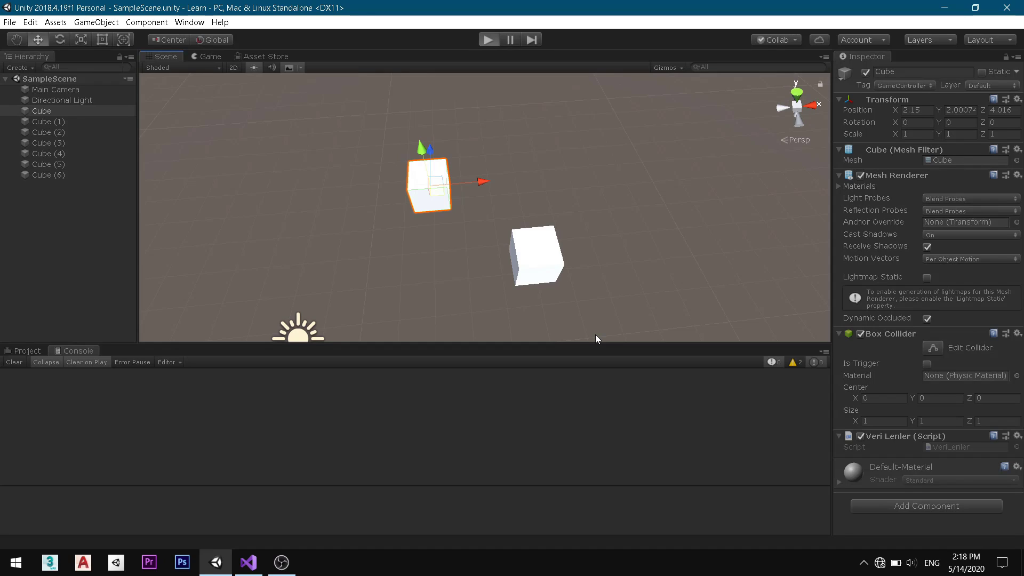
key(ctrl+p)
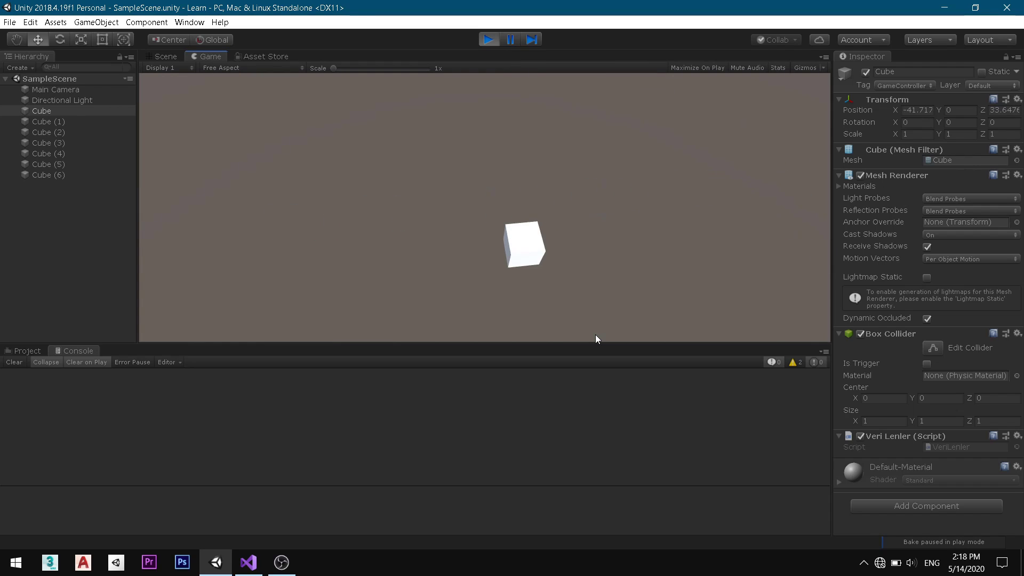
click(1018, 99)
click(910, 110)
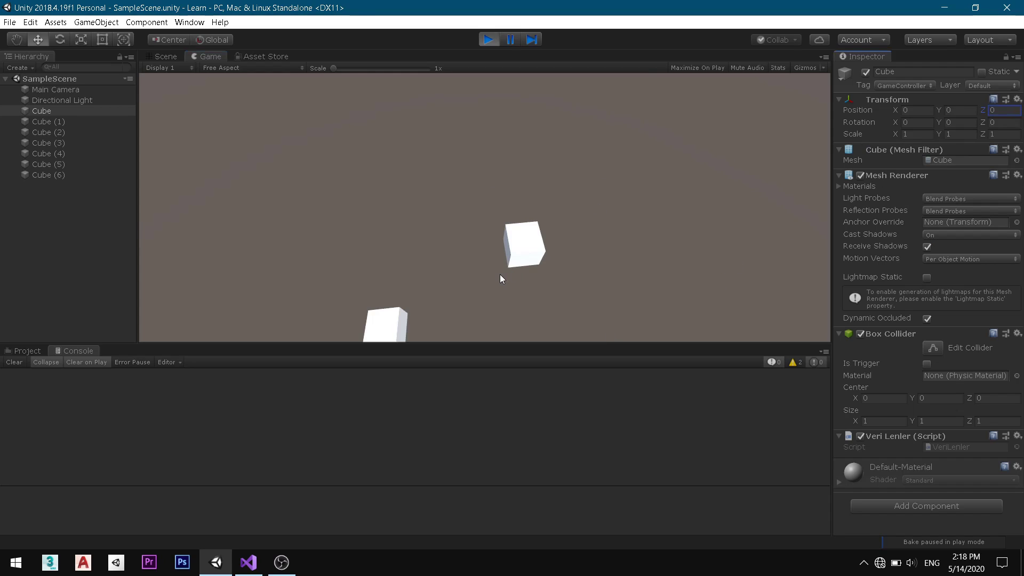
Step: Steer the cube around the Game view with the arrow keys, then stop play
key(shift+Tab)
key(Return)
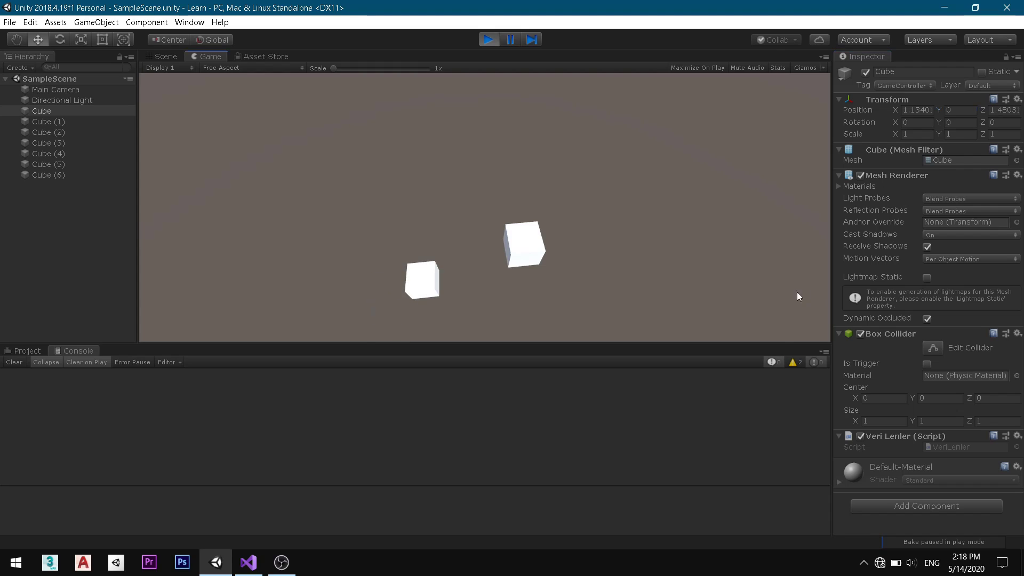
click(793, 365)
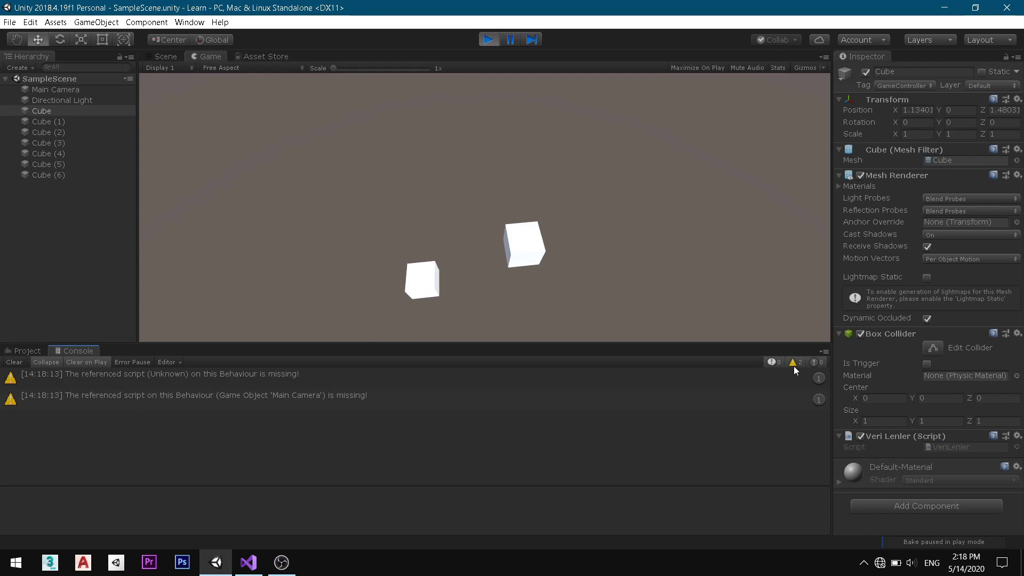
click(738, 266)
key(Up)
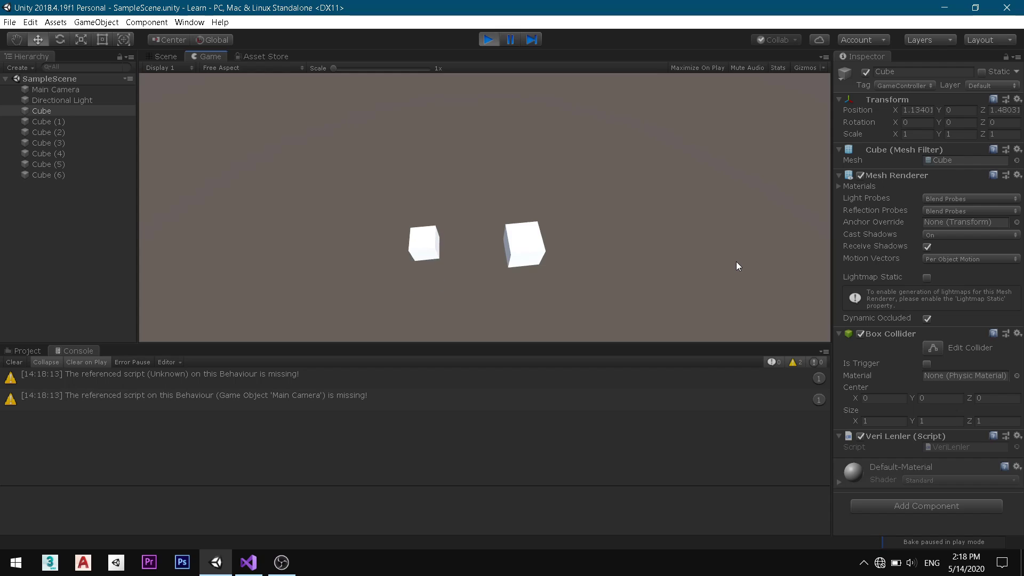
key(Left)
key(Up)
key(Right)
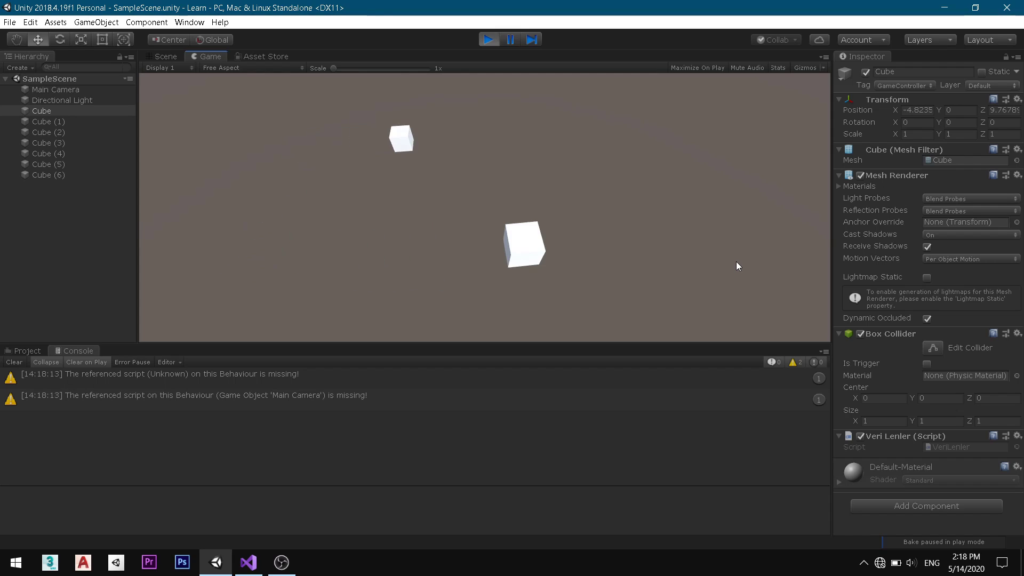
key(Up)
key(Down)
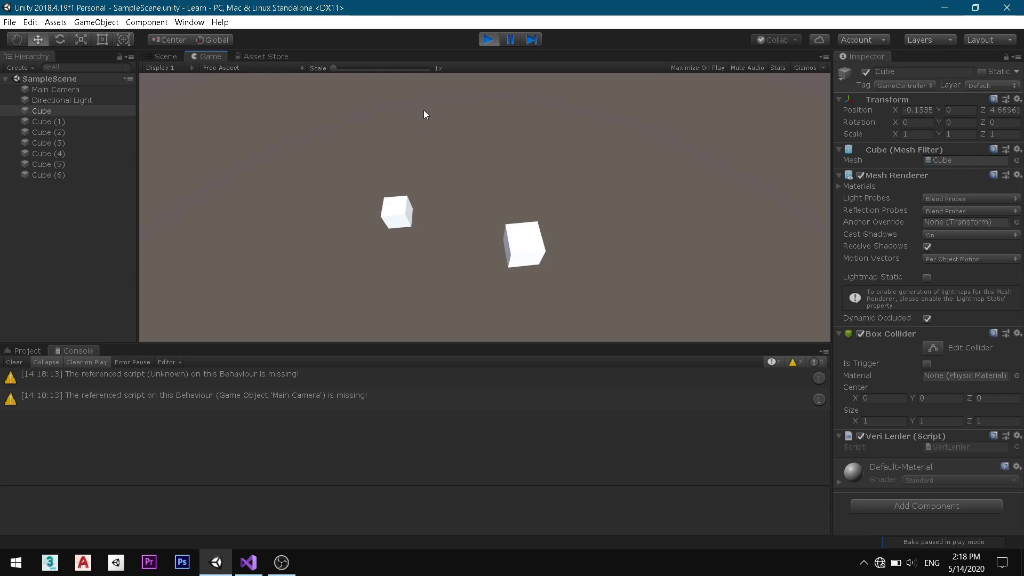
key(Right)
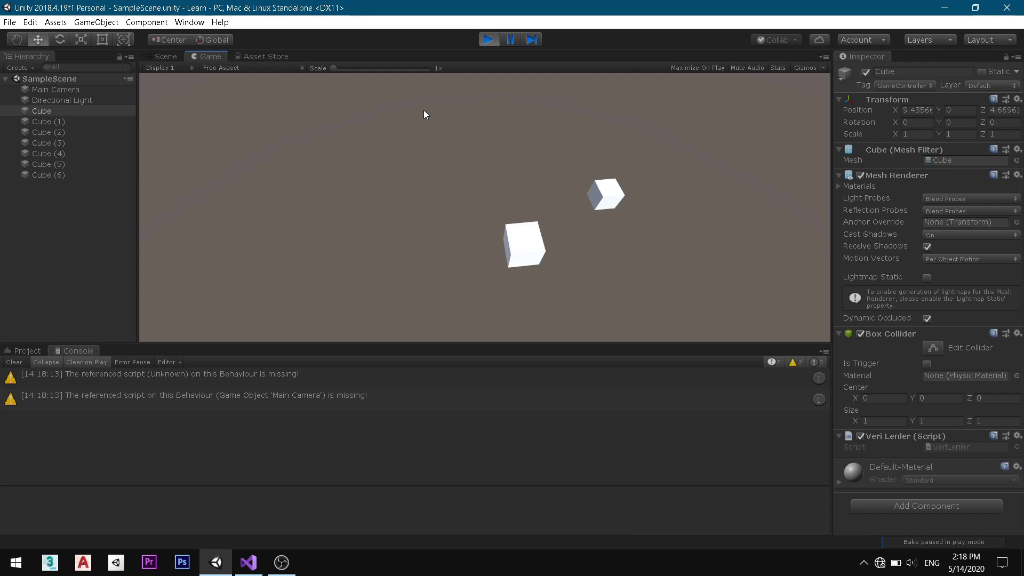
key(ctrl+p)
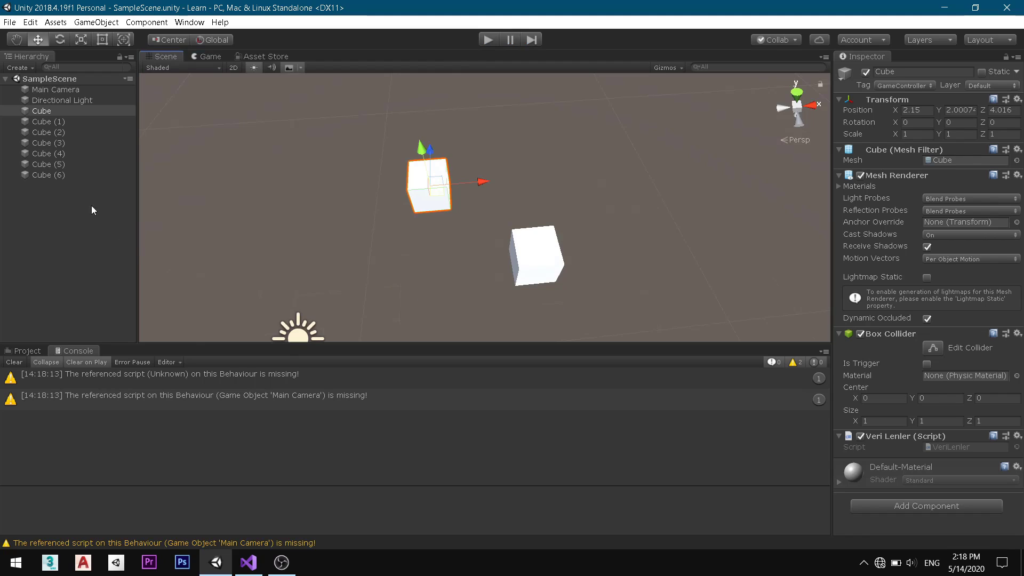
Step: Select the Cube and inspect its Position X, Y and Z values
click(78, 110)
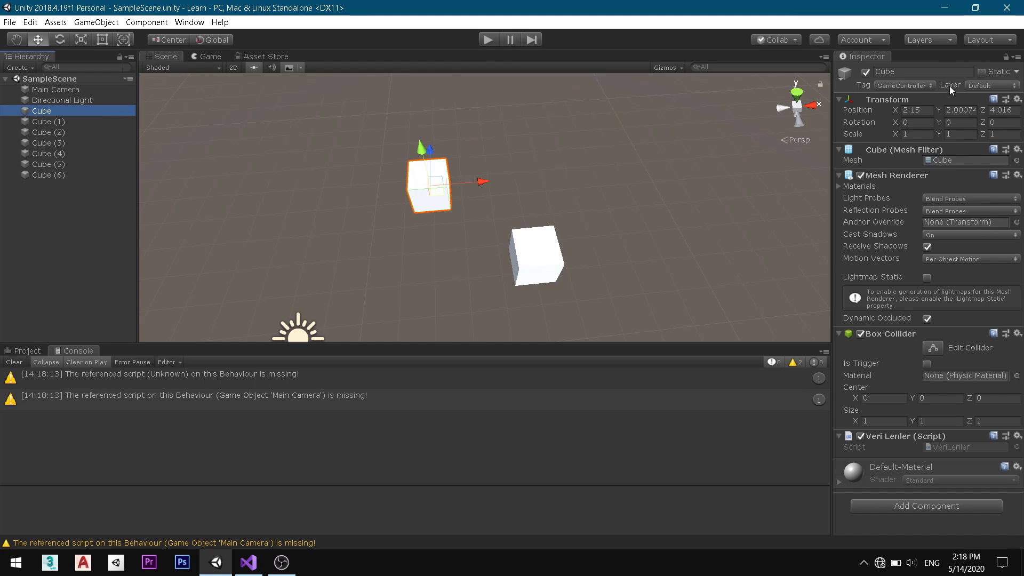
click(480, 226)
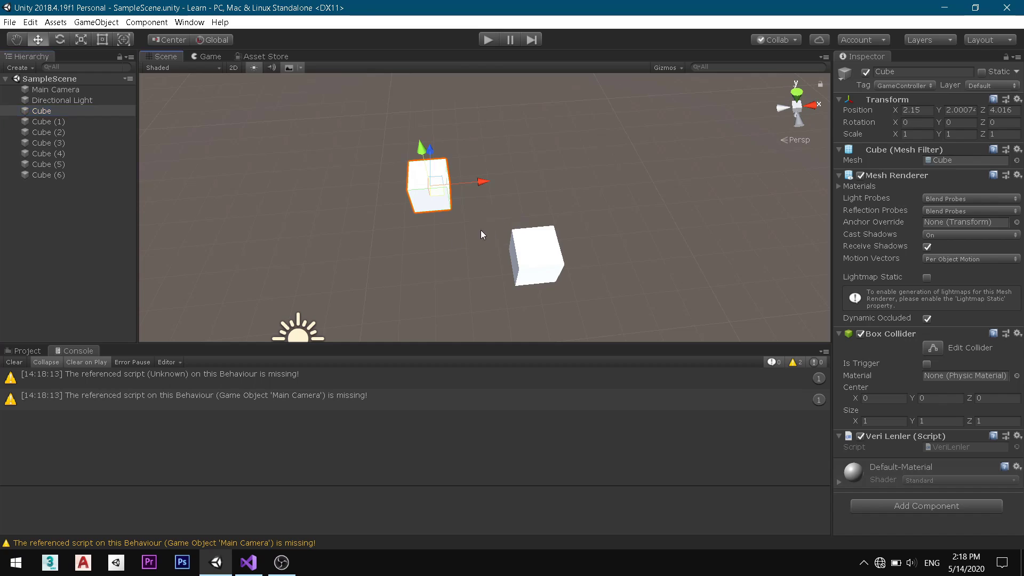
click(420, 179)
click(327, 149)
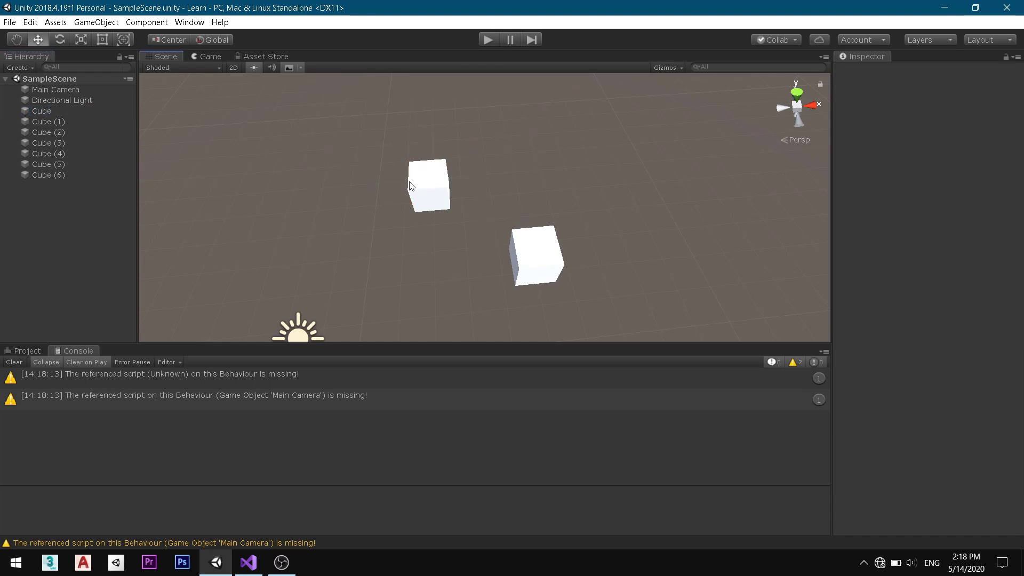
click(430, 186)
click(919, 110)
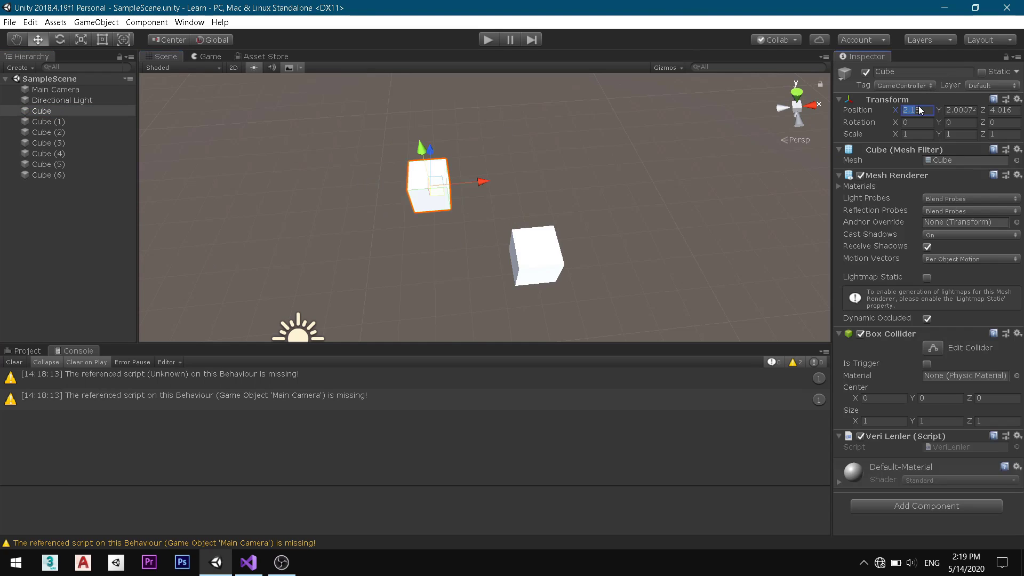
click(958, 109)
click(1012, 110)
click(913, 110)
Step: Run the game, view the DATA tapılmadı !!! stack trace, then stop play
click(495, 40)
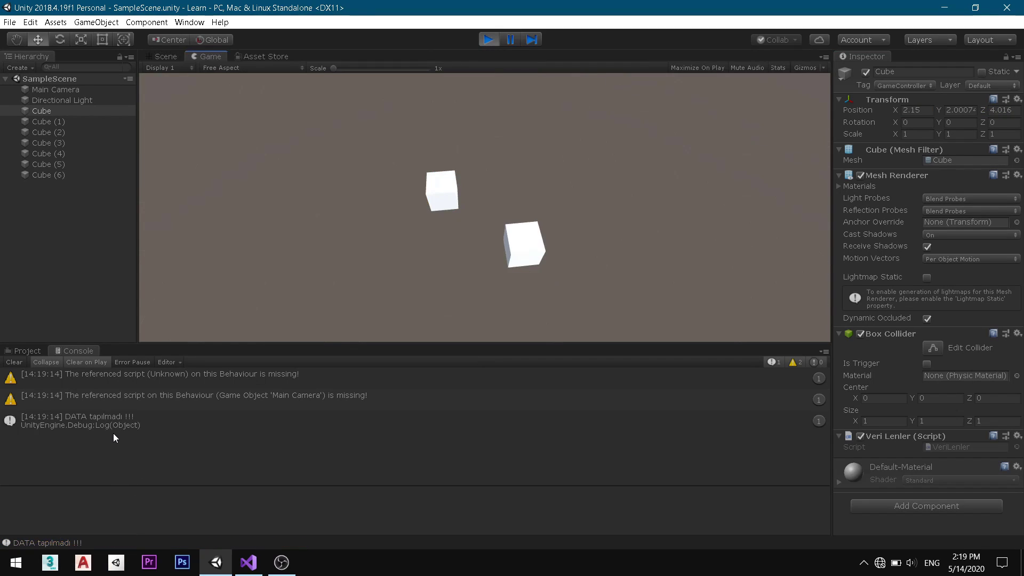
click(116, 424)
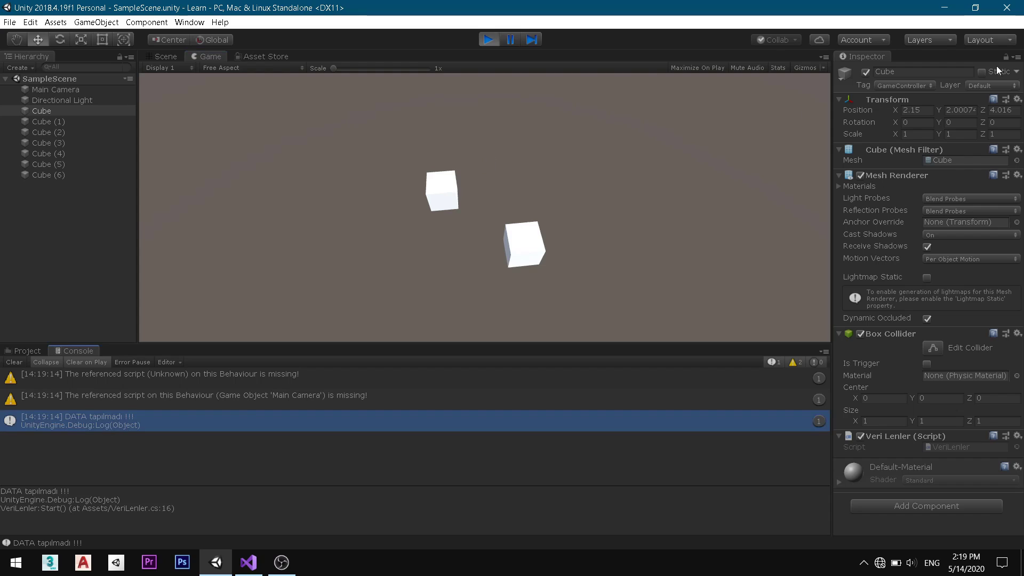
click(916, 107)
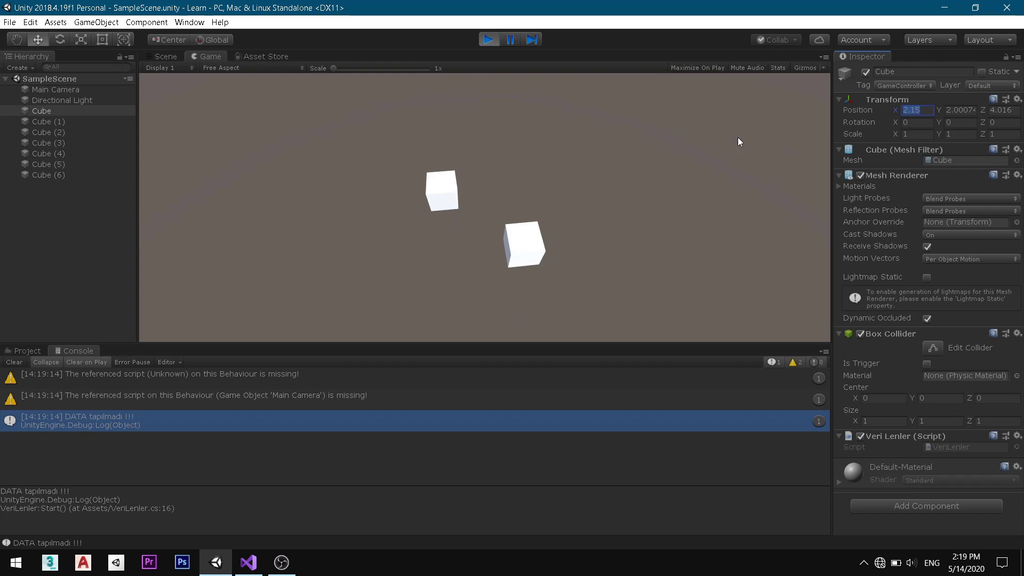
click(488, 39)
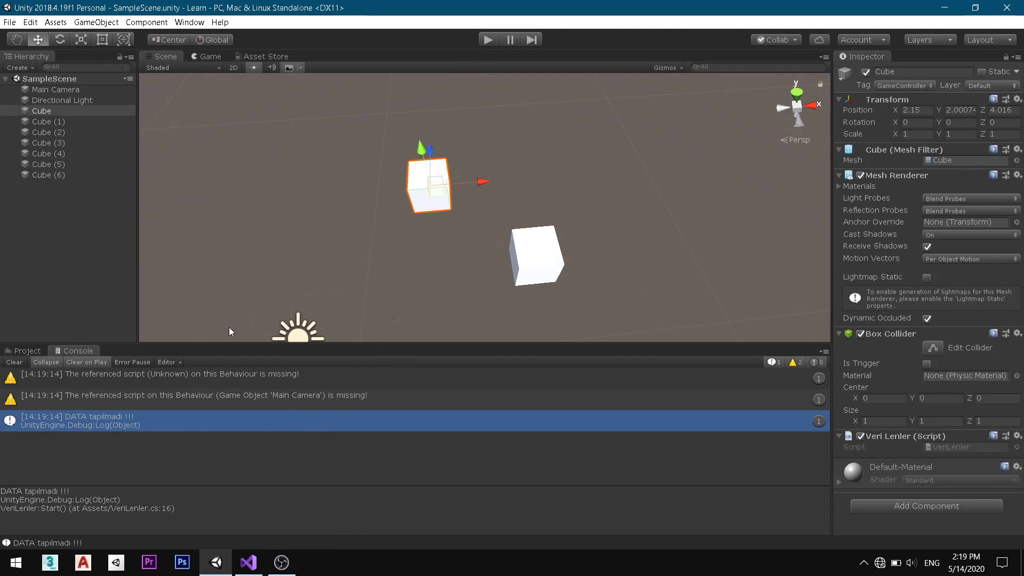
Step: Drag the cube along the X axis until Position X reads 0.67
drag(480, 183, 362, 210)
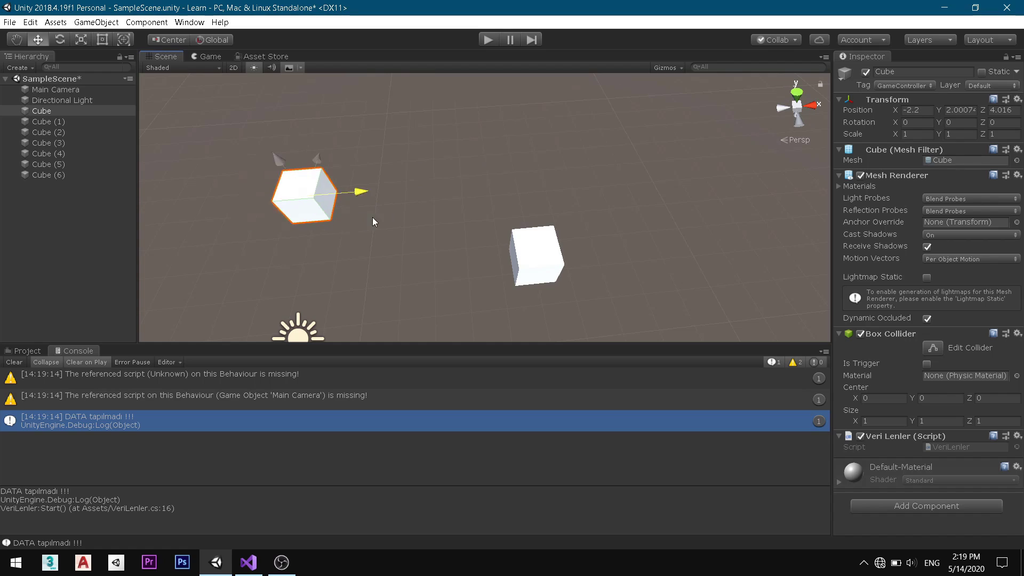
drag(322, 216, 425, 216)
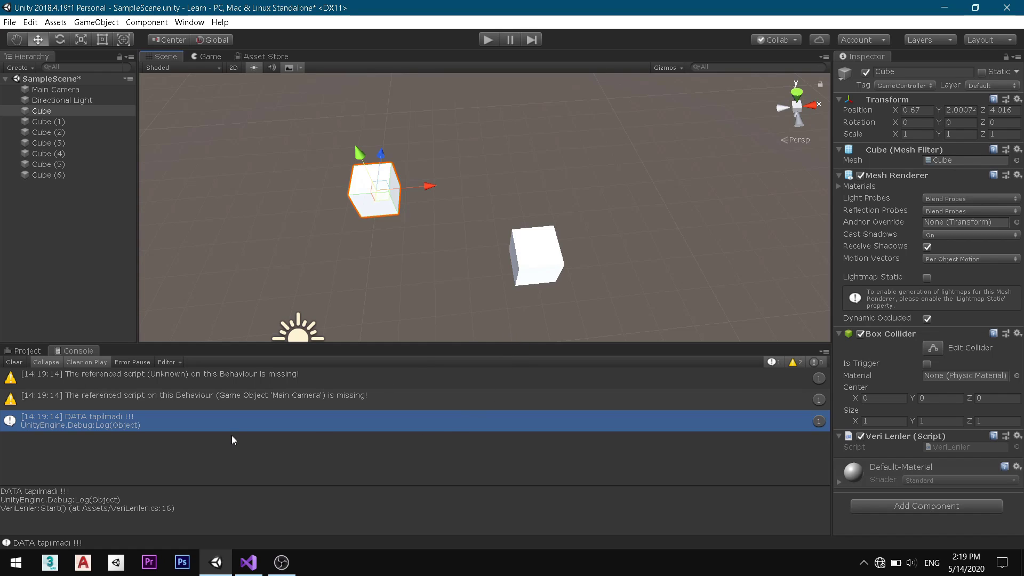
click(43, 351)
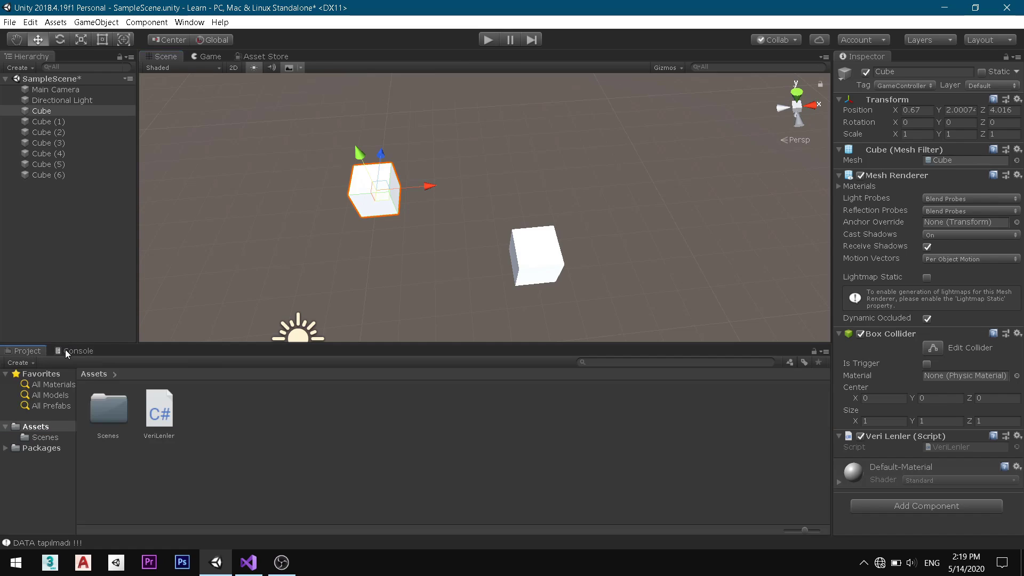
click(65, 350)
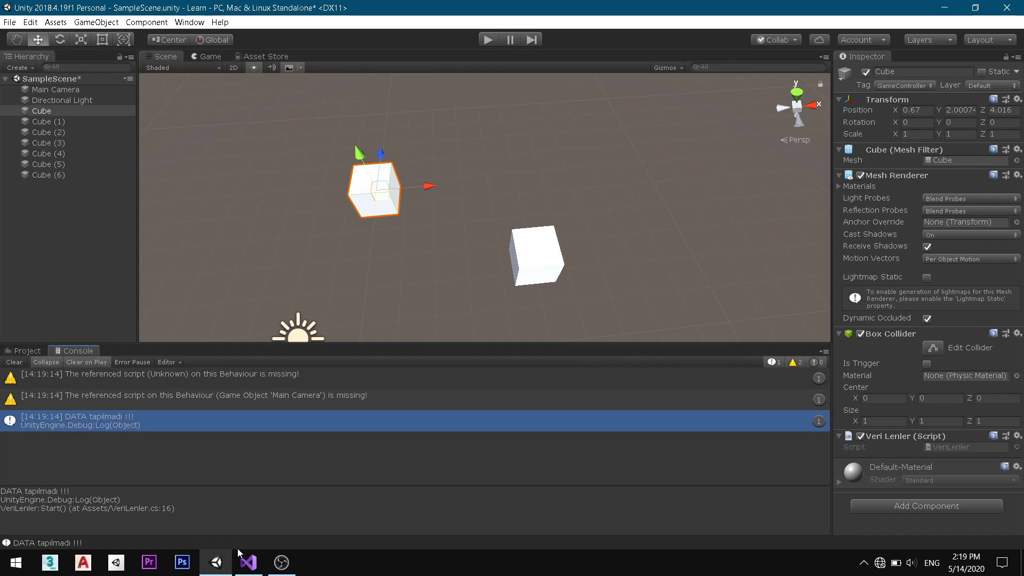
click(248, 562)
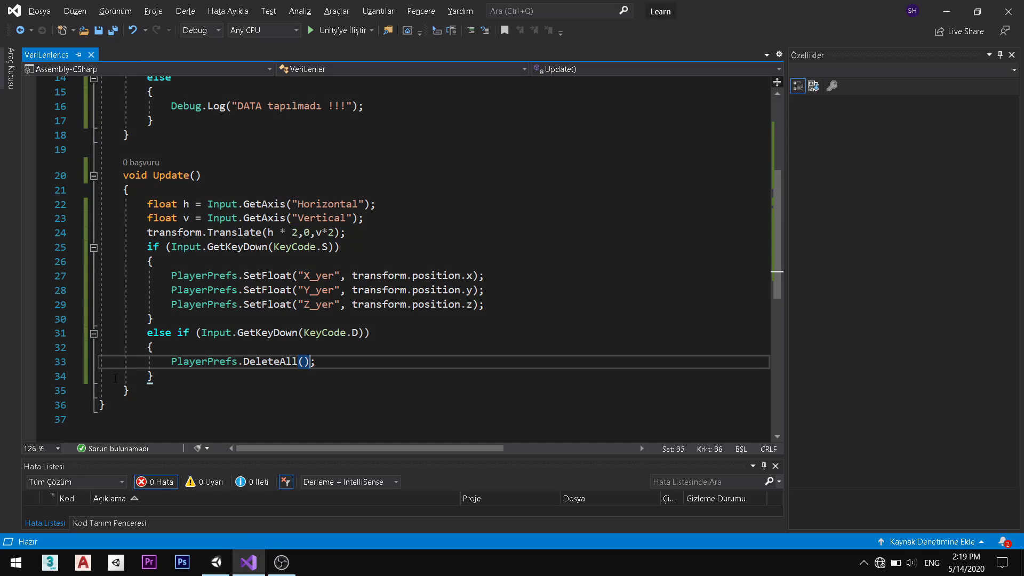
scroll(174, 378, up, 2)
scroll(239, 308, down, 1)
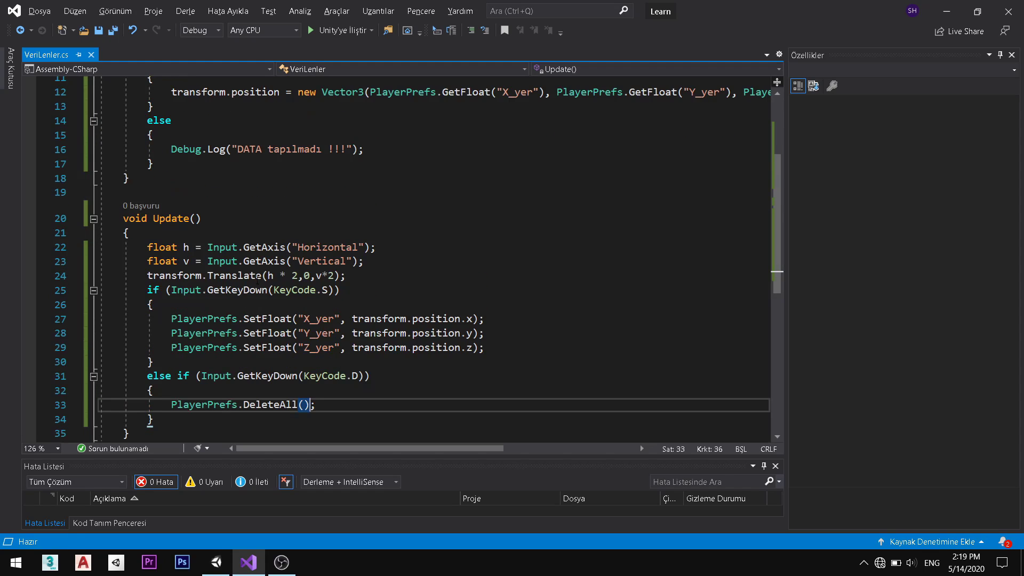
scroll(259, 276, down, 3)
scroll(363, 258, up, 5)
scroll(363, 257, up, 1)
scroll(364, 258, down, 2)
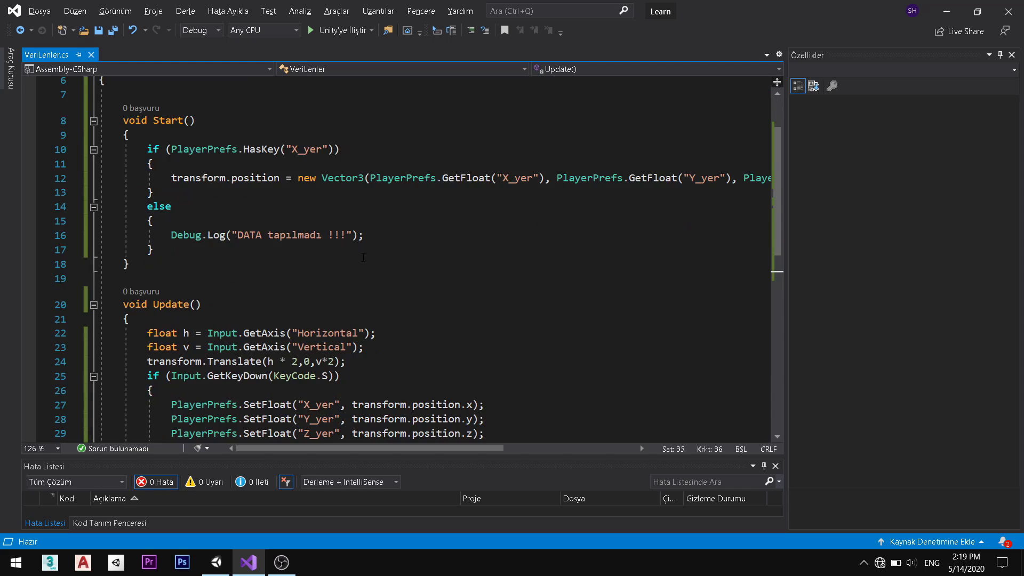
scroll(359, 265, down, 1)
scroll(373, 225, down, 1)
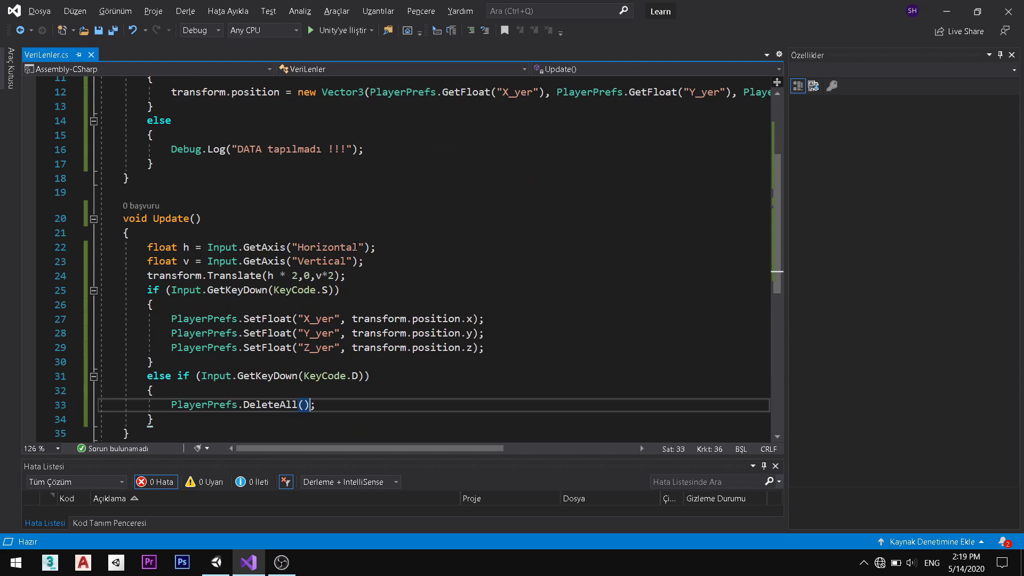
scroll(368, 230, up, 2)
scroll(363, 234, up, 2)
scroll(356, 241, down, 3)
scroll(354, 246, down, 1)
drag(207, 304, 196, 289)
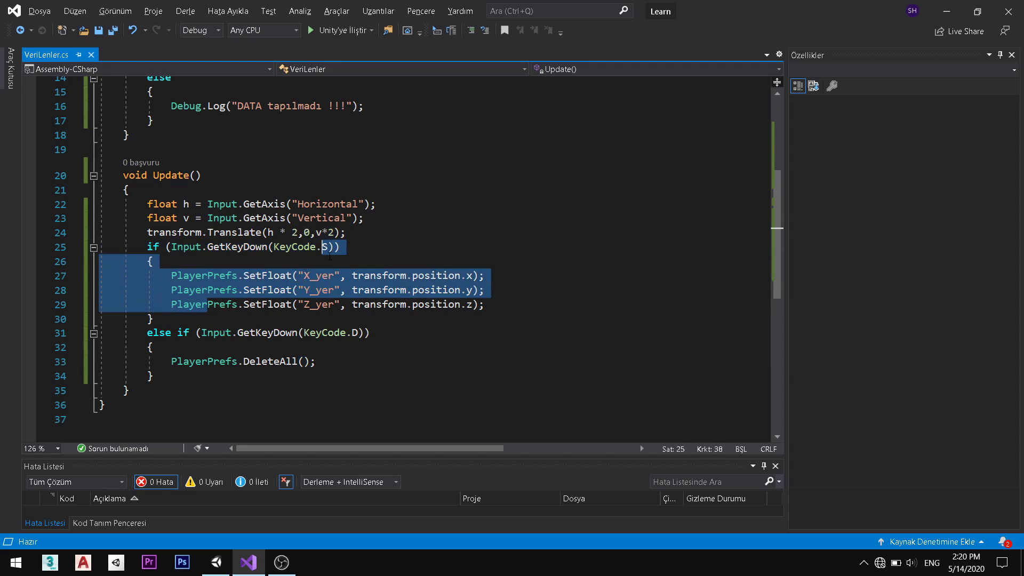
mouse_move(197, 290)
mouse_down()
mouse_move(417, 318)
mouse_move(491, 315)
mouse_up()
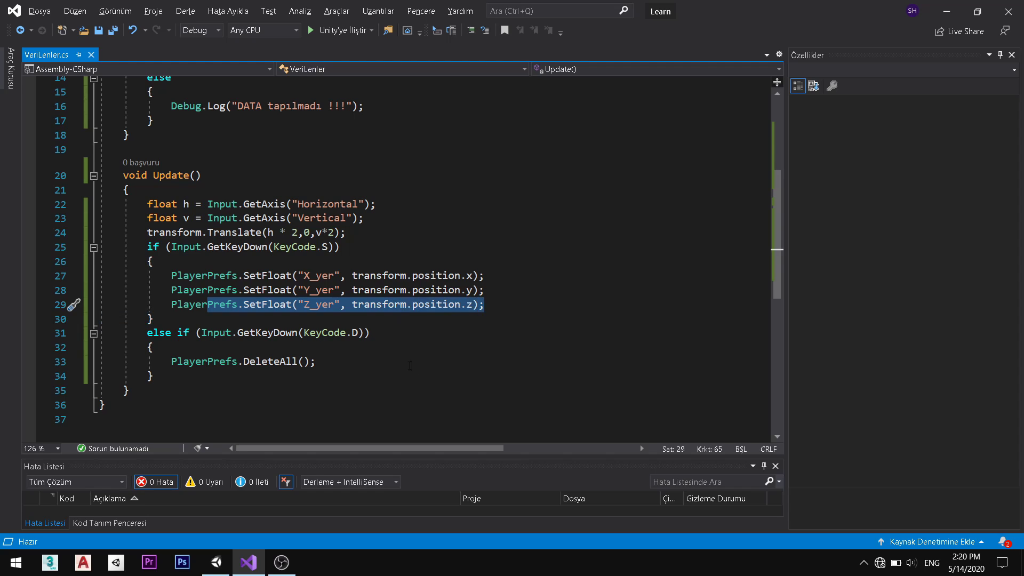
key(Down)
key(Down)
drag(244, 362, 282, 362)
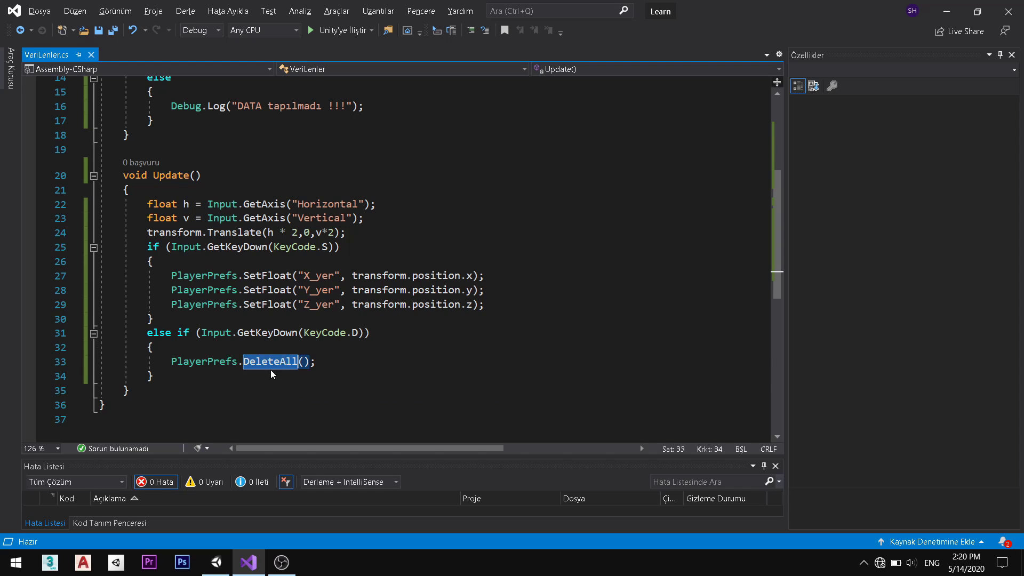
click(247, 363)
drag(245, 363, 292, 363)
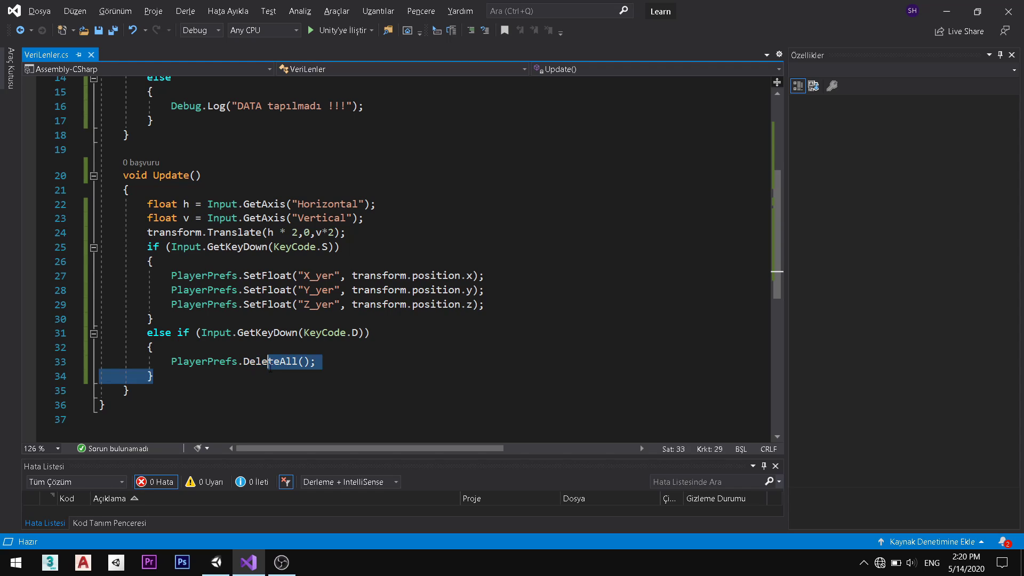
click(246, 372)
click(270, 368)
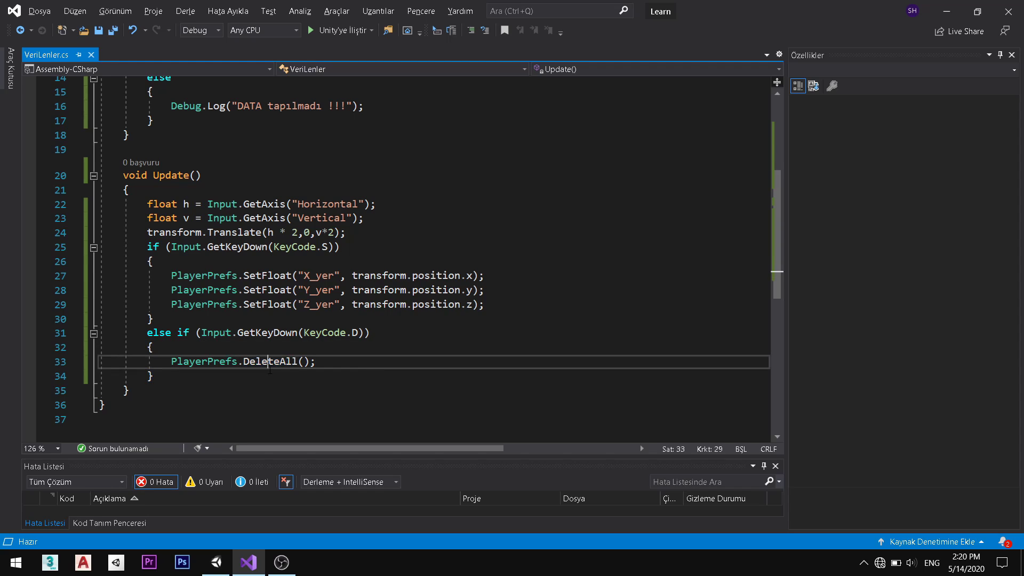